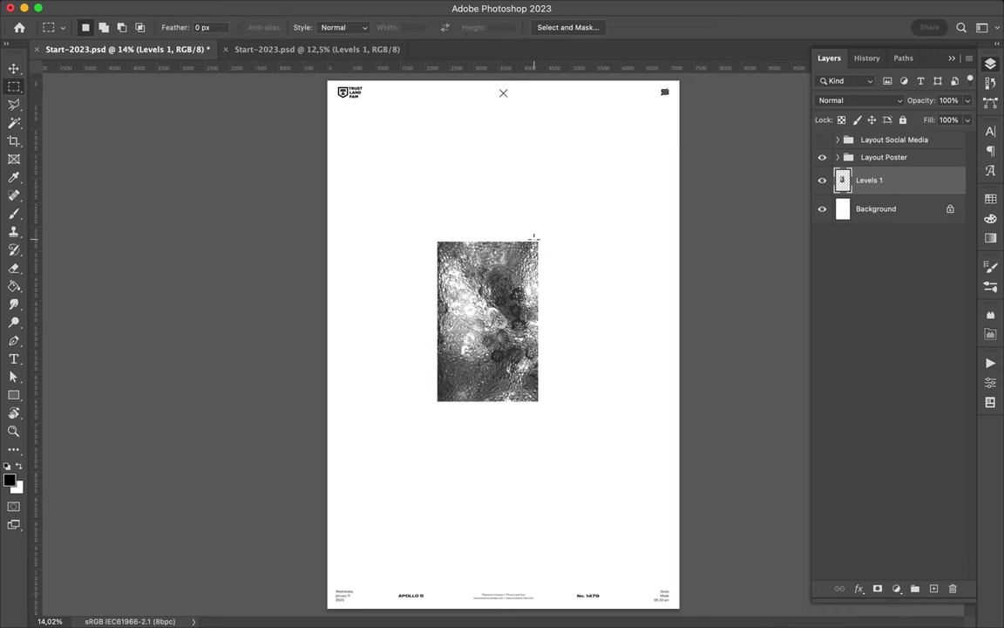
Copy the selected photo strip onto its own layer and bring it into Liquify.
key(ctrl+j)
key(v)
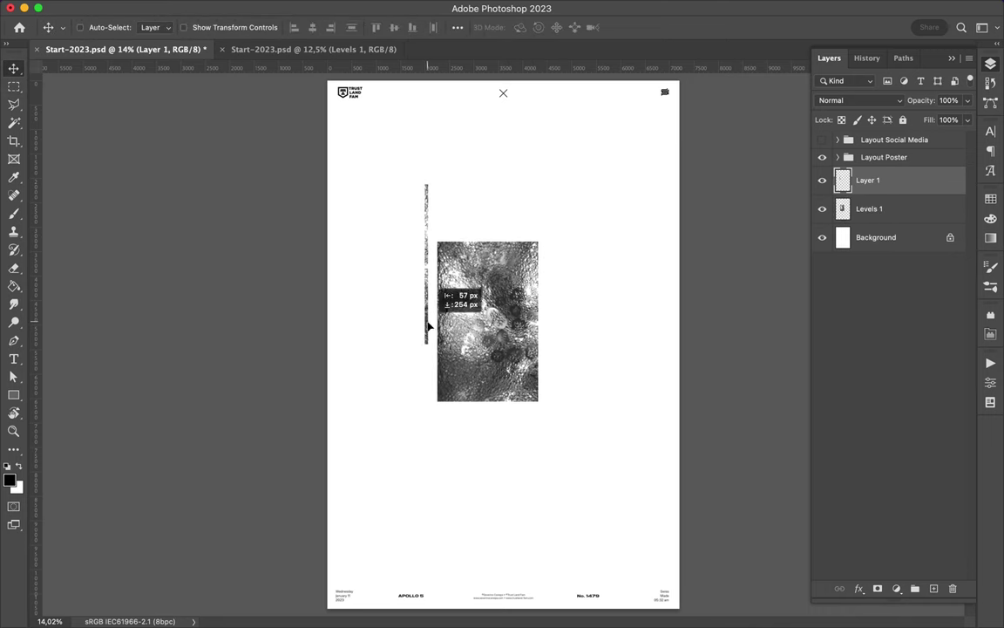
click(329, 7)
click(349, 139)
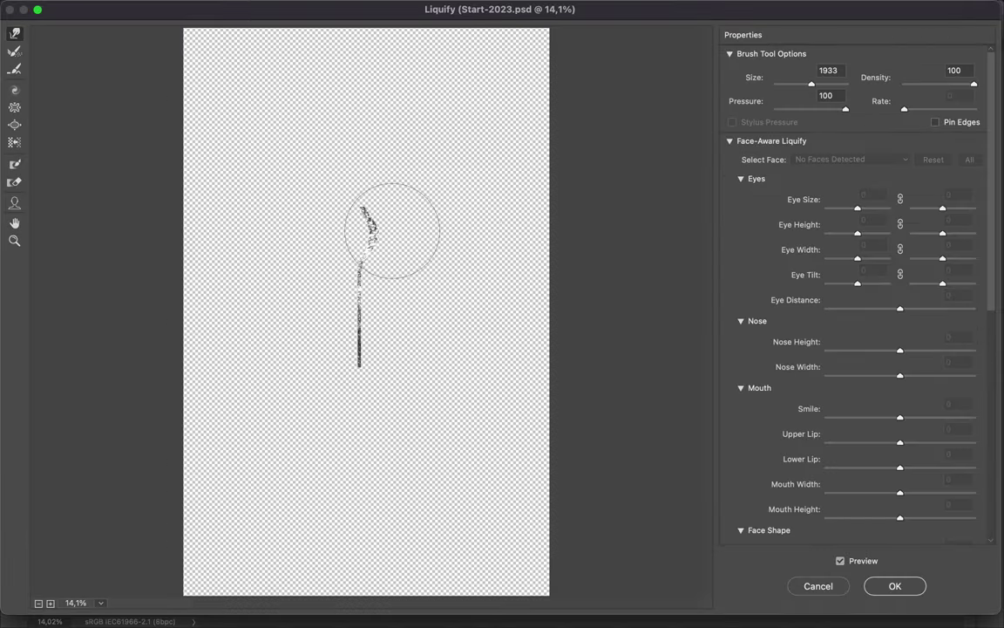
Forward-warp the strip into three long wavy horizontal grey streaks across the poster.
drag(403, 232, 168, 214)
mouse_move(429, 294)
mouse_down()
mouse_move(404, 302)
mouse_move(134, 291)
mouse_move(549, 302)
mouse_move(284, 288)
mouse_up()
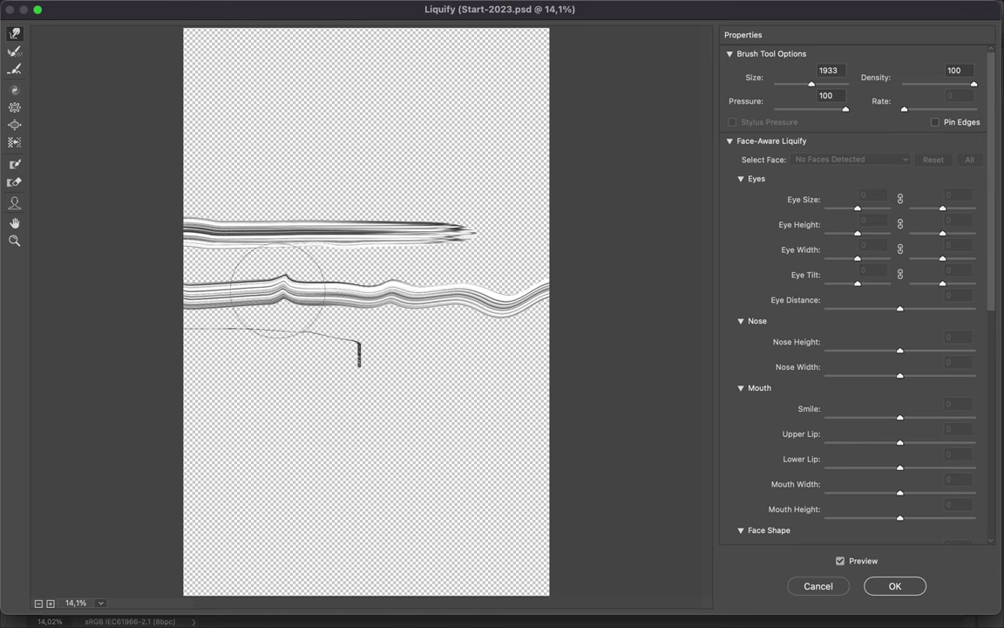
mouse_move(232, 222)
mouse_down()
mouse_move(369, 190)
mouse_move(397, 231)
mouse_up()
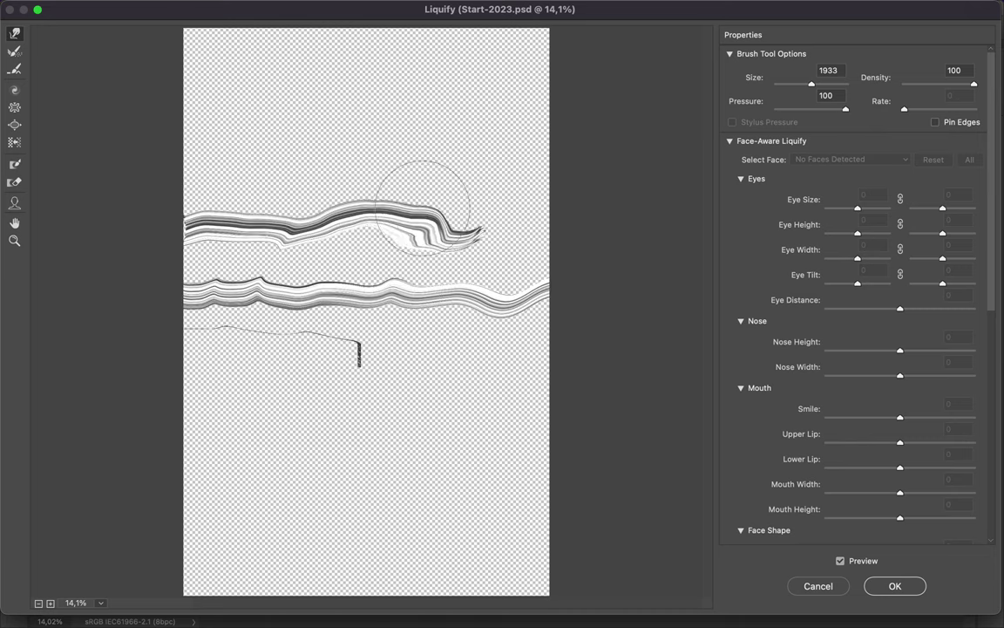
mouse_move(272, 363)
mouse_down()
mouse_move(184, 358)
mouse_move(354, 381)
mouse_move(510, 349)
mouse_up()
drag(510, 349, 252, 385)
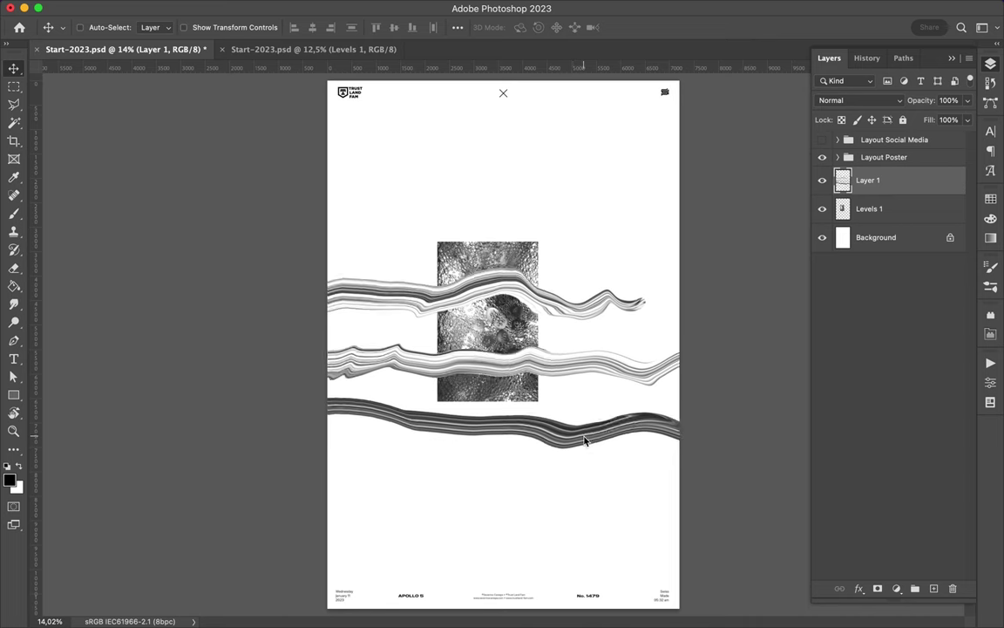
Split the upper streak onto its own layer and rotate the streaks 90° upright.
drag(331, 224, 672, 337)
key(ctrl+j)
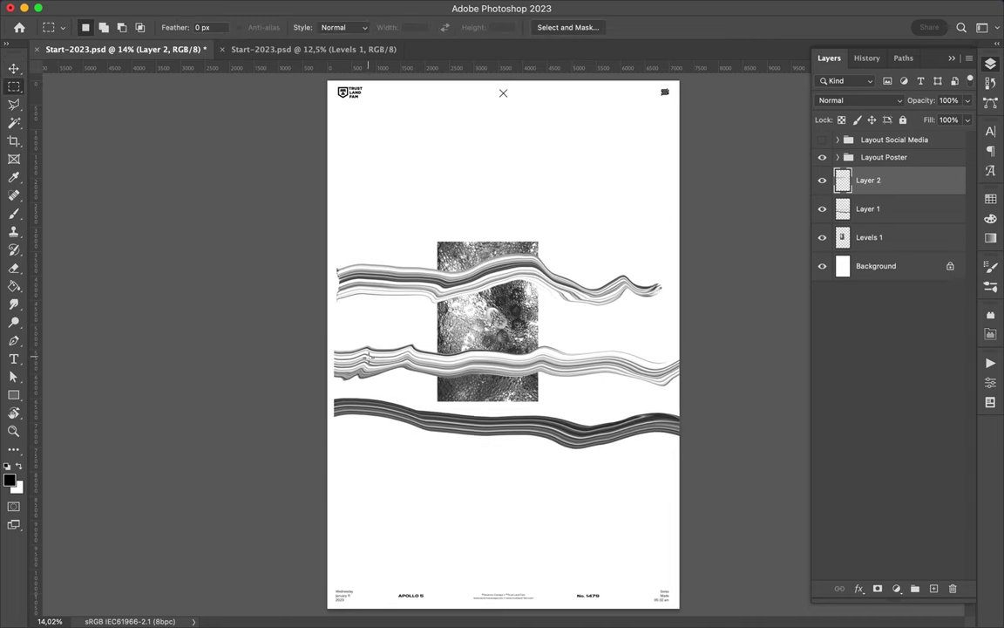
key(v)
drag(380, 417, 407, 357)
key(ctrl+t)
drag(698, 453, 610, 261)
key(Return)
Cut another streak onto a new layer and shift the left and right streaks into place.
key(m)
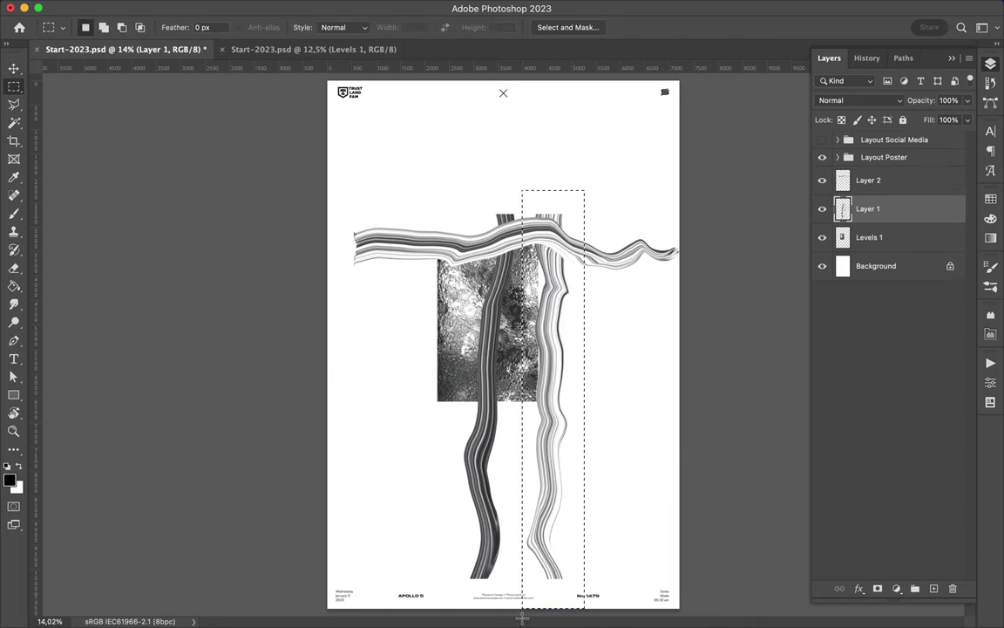
key(ctrl+shift+j)
key(v)
drag(556, 427, 586, 385)
mouse_move(492, 444)
mouse_down()
mouse_move(462, 447)
mouse_move(418, 334)
mouse_up()
Rotate Layer 2's streak to vertical and move it down over the photo.
click(868, 180)
key(ctrl+t)
drag(349, 279, 551, 412)
drag(518, 362, 492, 571)
key(Return)
Set up the Brush tool with a size of 492.
key(b)
right_click(478, 506)
drag(636, 238, 646, 238)
key(Return)
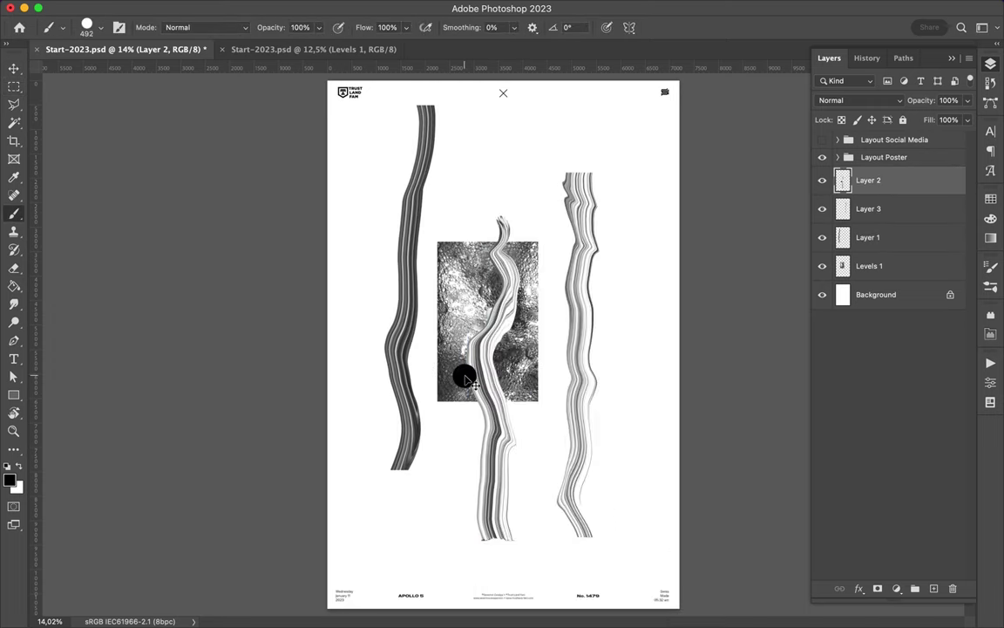
Paint a thick magenta stroke down the centre, then set the foreground to bright green.
click(990, 199)
key(F7)
drag(474, 346, 485, 536)
click(990, 199)
click(9, 479)
click(568, 160)
key(Return)
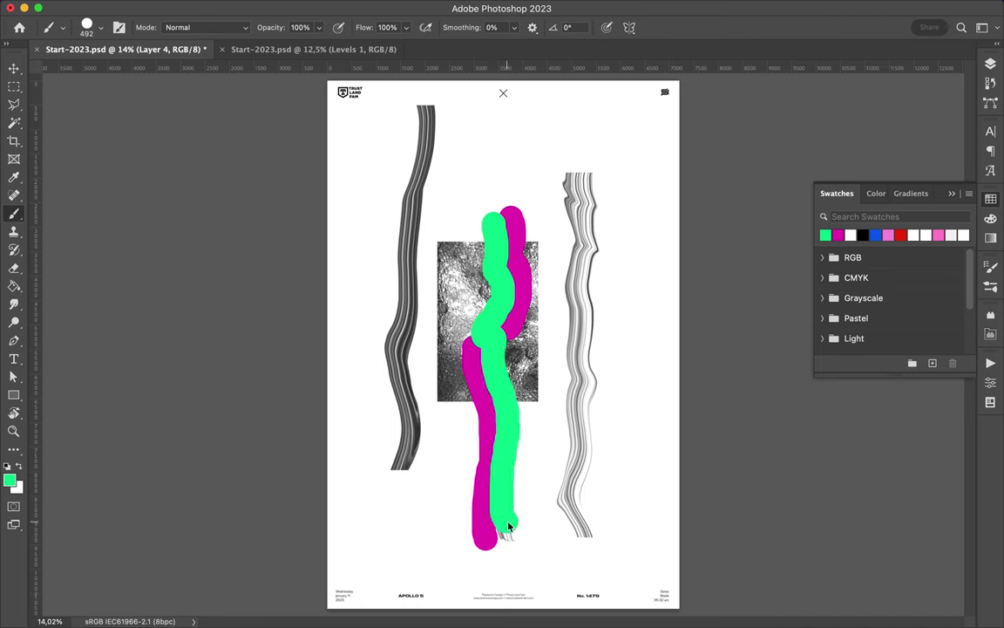
key(F7)
Reduce the brush to 172 and choose a yellow-green foreground colour.
right_click(612, 302)
drag(646, 238, 632, 240)
click(990, 200)
click(10, 479)
click(625, 211)
key(Return)
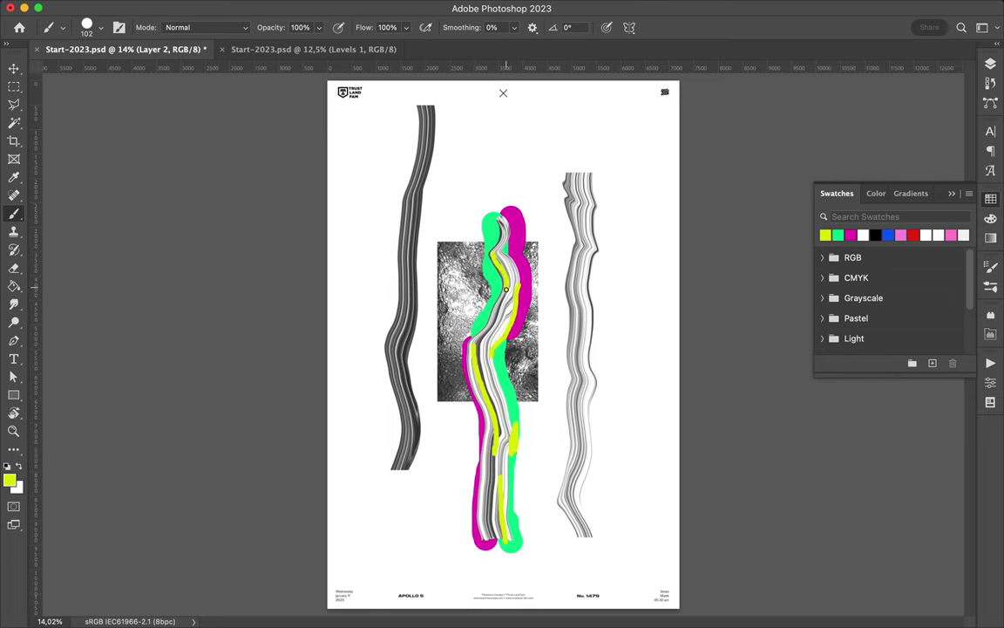
Make Layer 4 active, undo the yellow-green stroke, and duplicate Layer 4.
key(v)
click(987, 62)
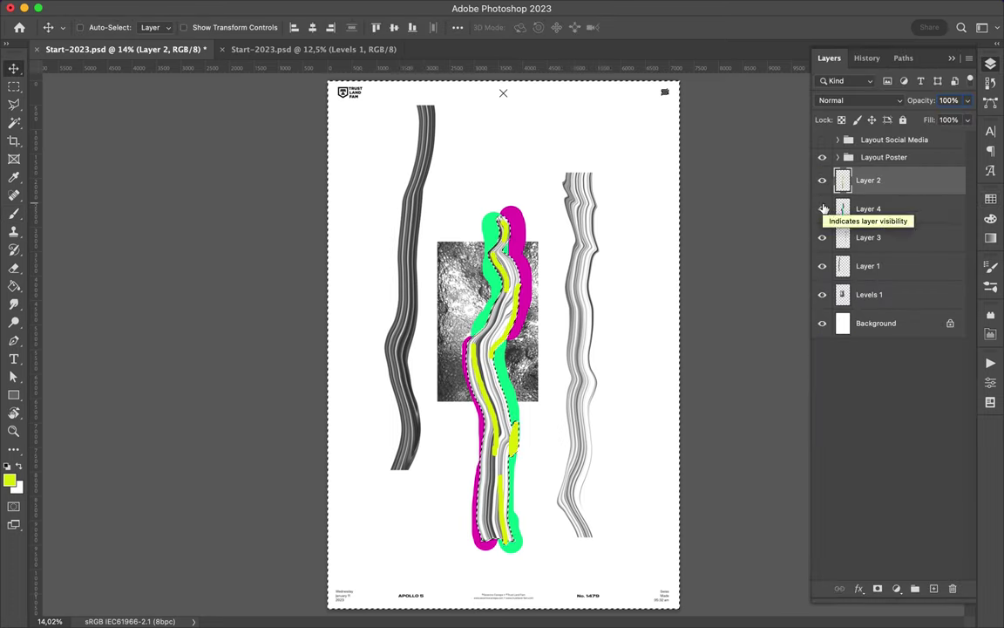
click(863, 209)
key(ctrl+z)
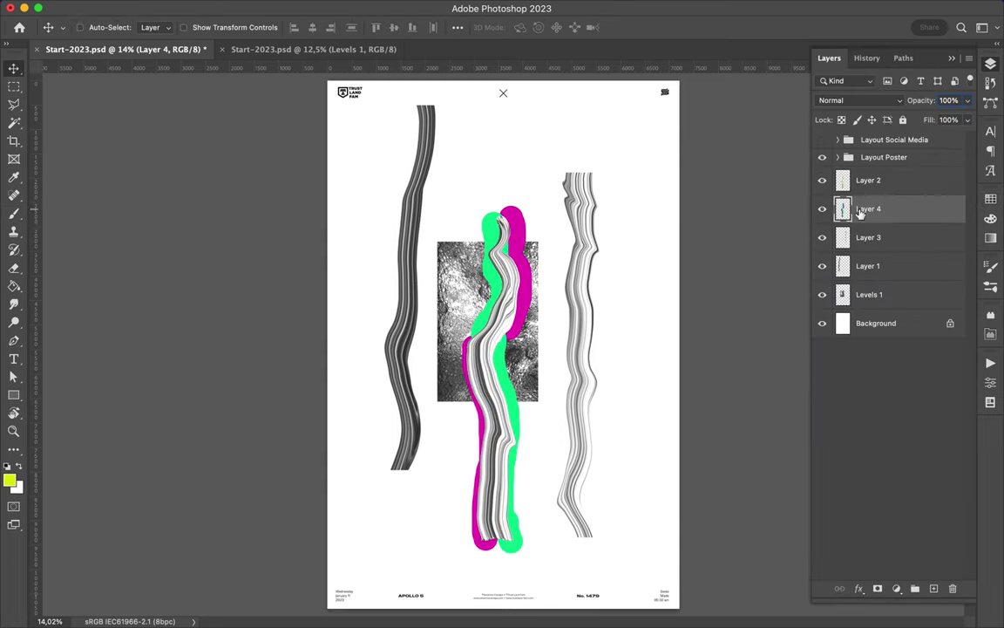
key(b)
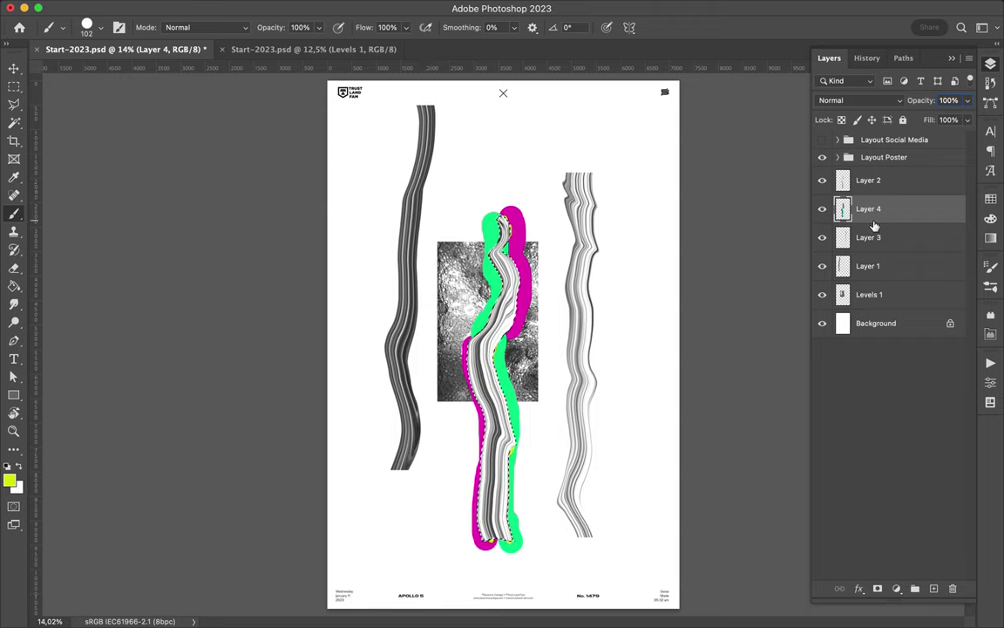
key(m)
key(ctrl+d)
Duplicate Layer 4, hide the original, and apply Gaussian Blur to the copy.
drag(863, 210, 863, 175)
key(ctrl+j)
click(822, 209)
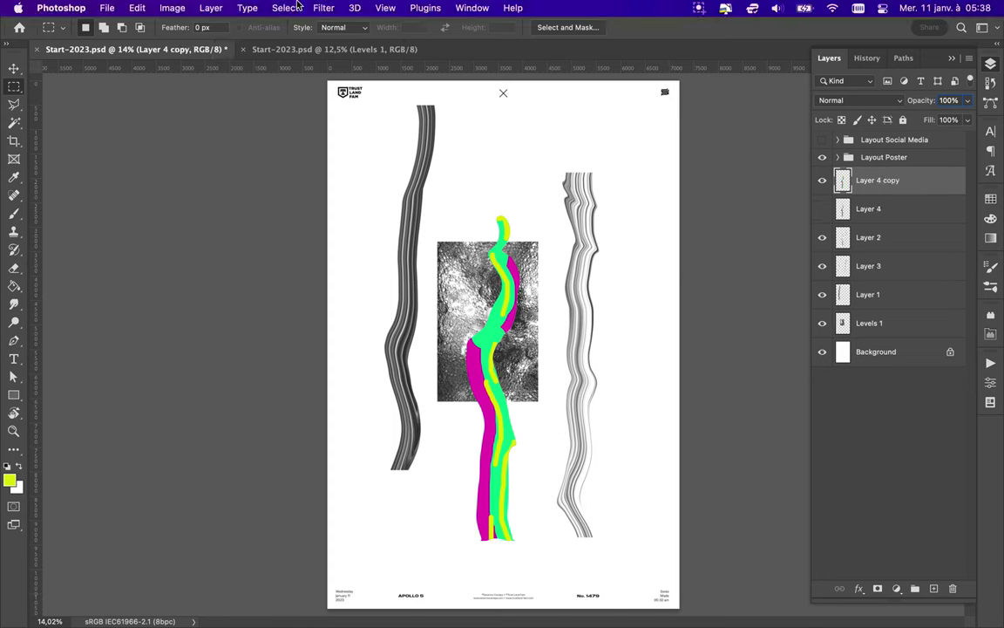
click(324, 8)
click(558, 245)
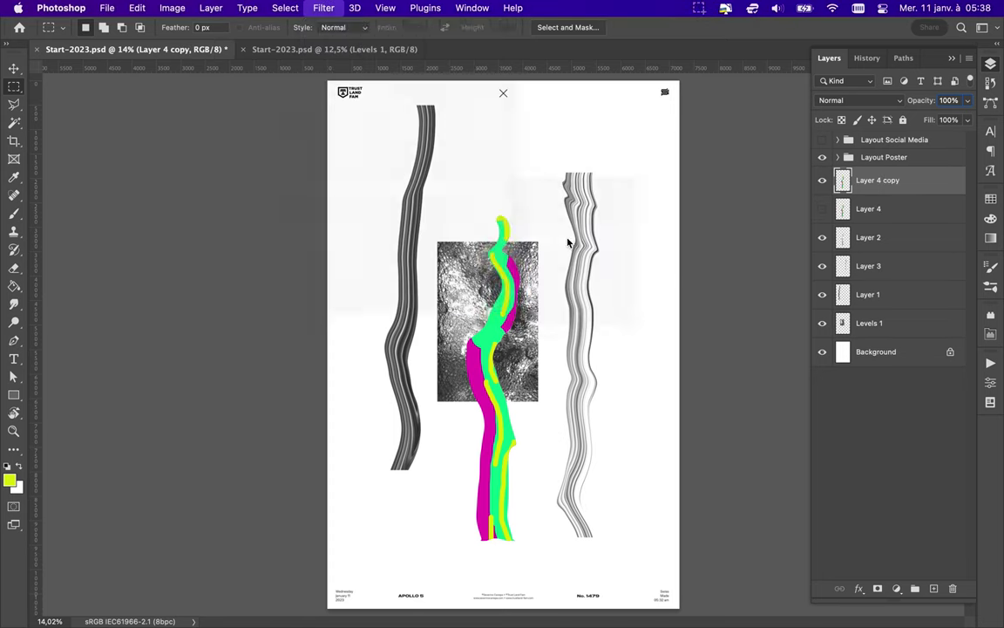
key(Return)
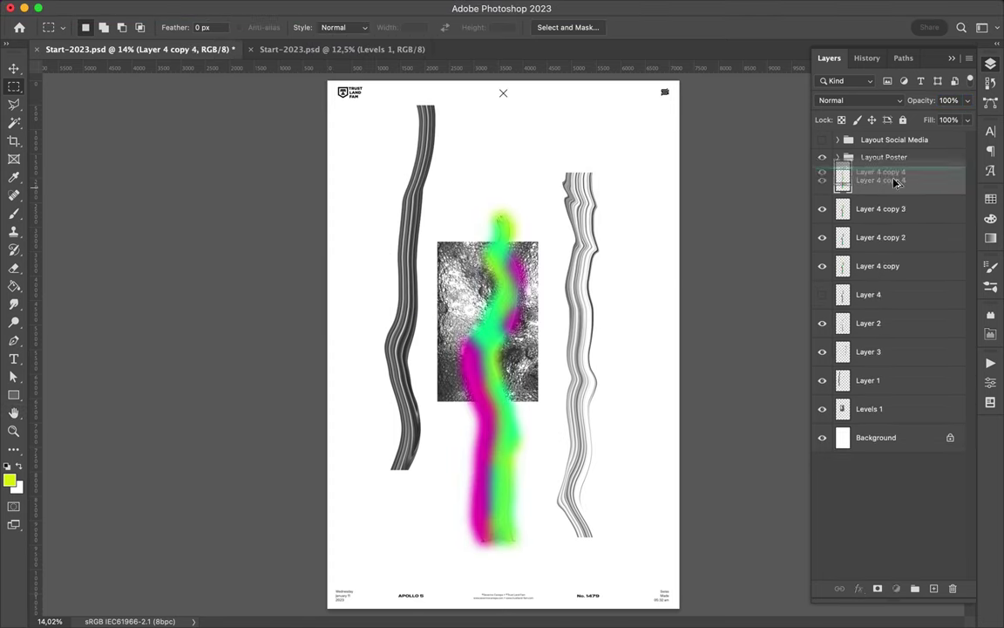
Duplicate and merge the blurred copies into one layer set to Color Dodge.
key(ctrl+j)
shift+click(863, 321)
key(ctrl+e)
click(858, 100)
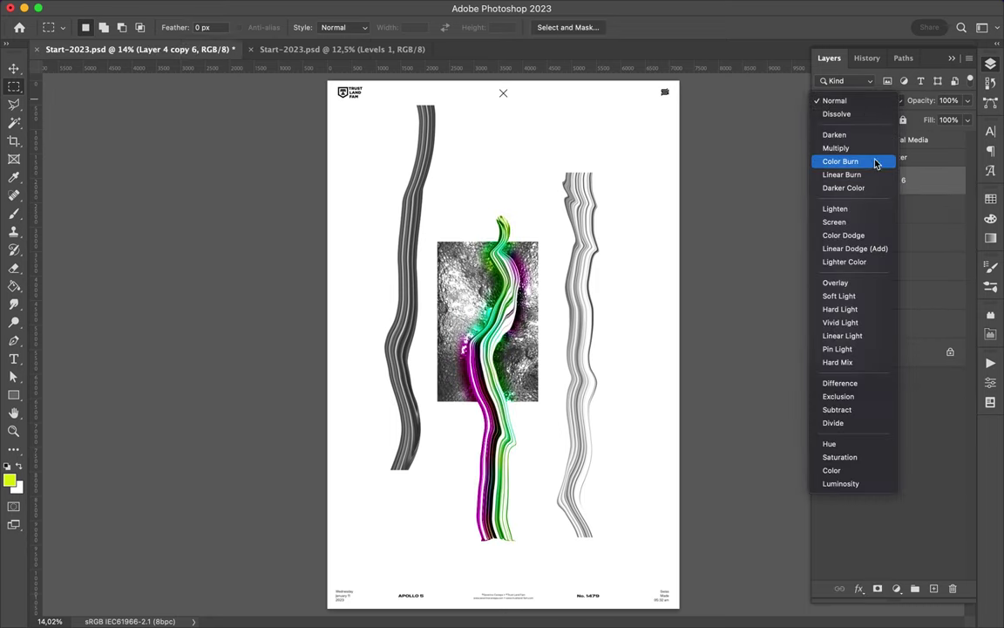
click(850, 218)
Duplicate the glowing layer and set the copy's blend mode to Overlay.
key(ctrl+j)
click(858, 101)
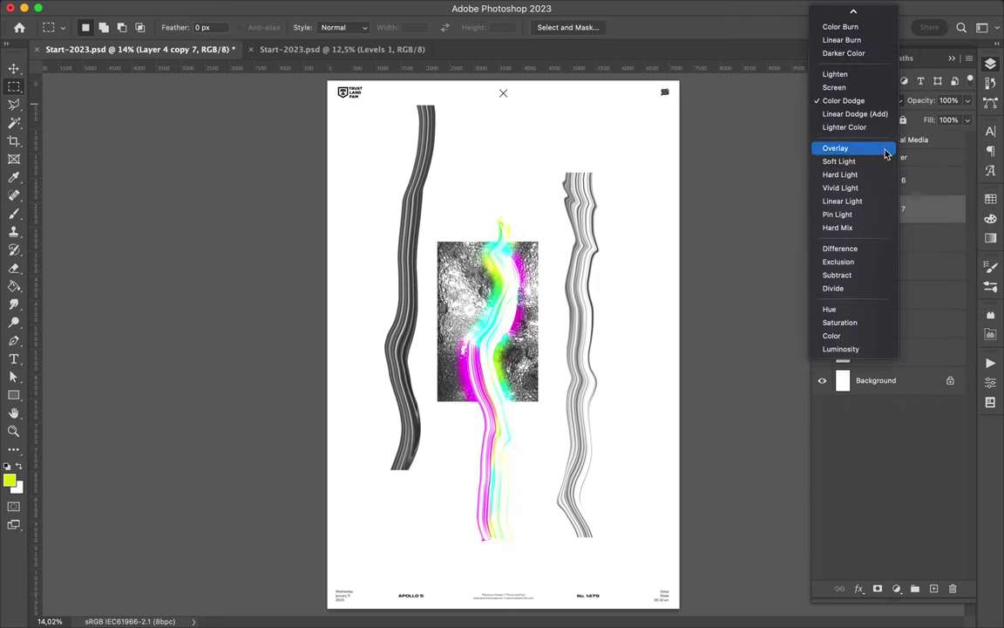
click(859, 149)
click(859, 100)
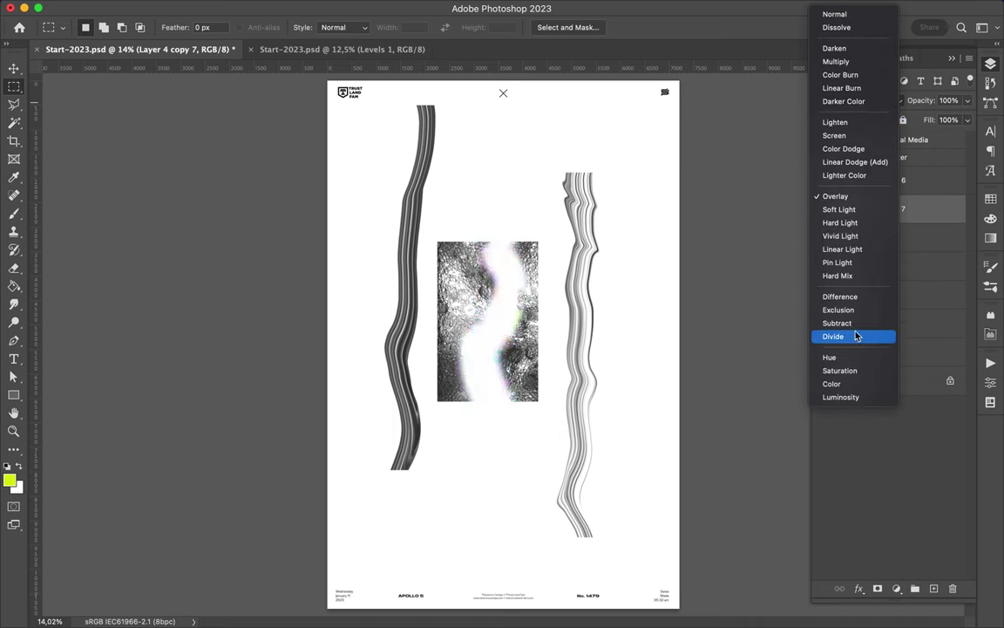
key(Escape)
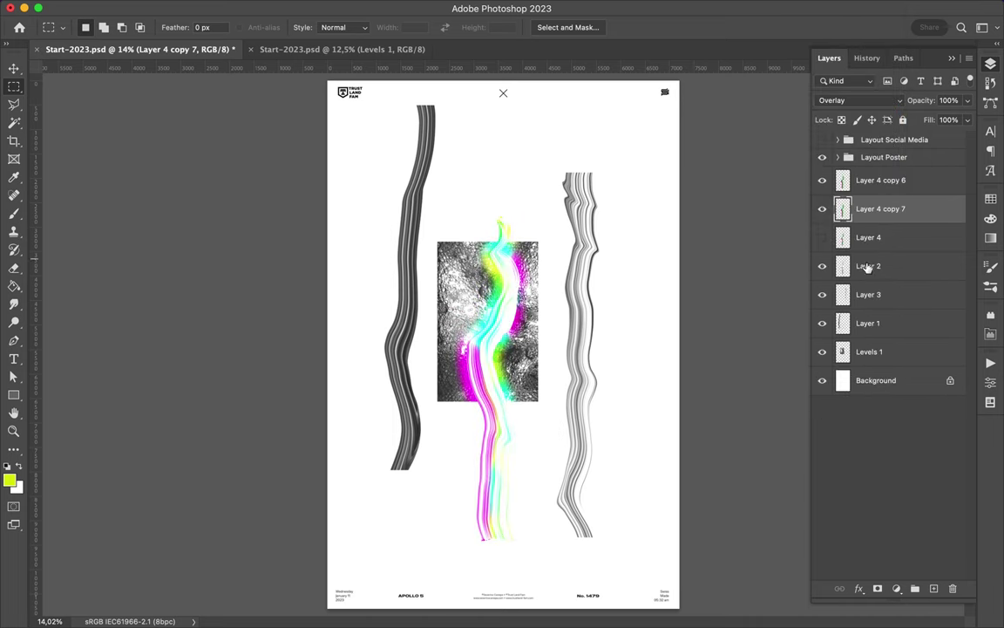
Place a copy of Layer 2 at the top and review its blend modes.
drag(868, 268, 871, 167)
click(858, 100)
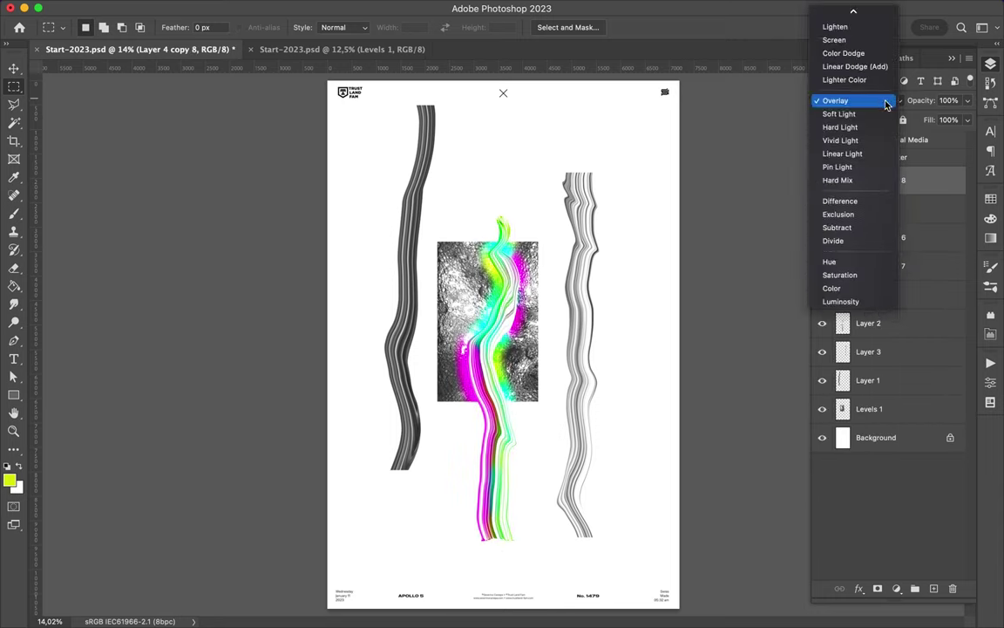
scroll(885, 104, up, 3)
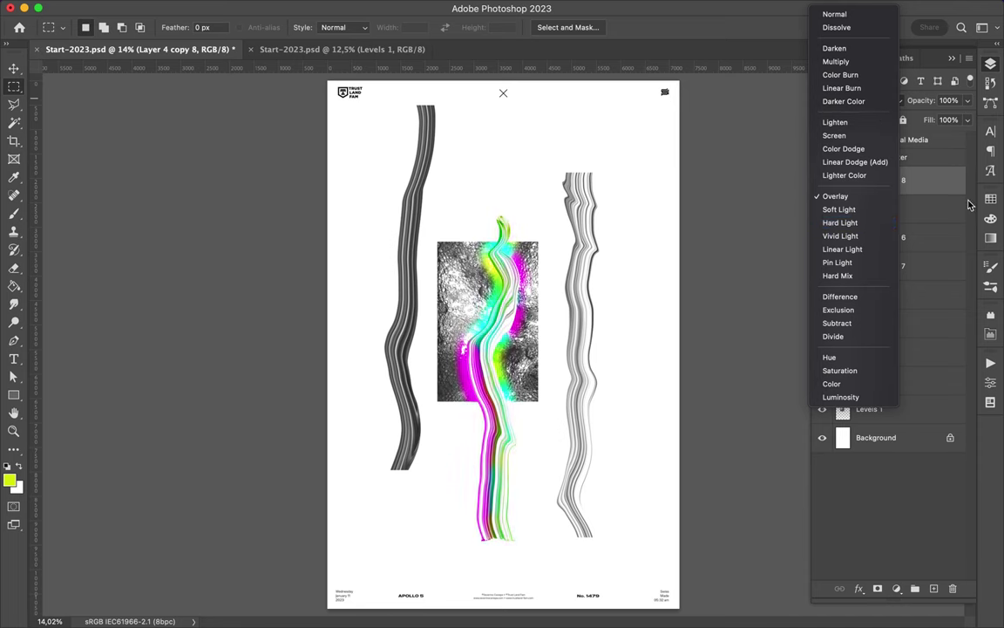
click(839, 210)
click(828, 237)
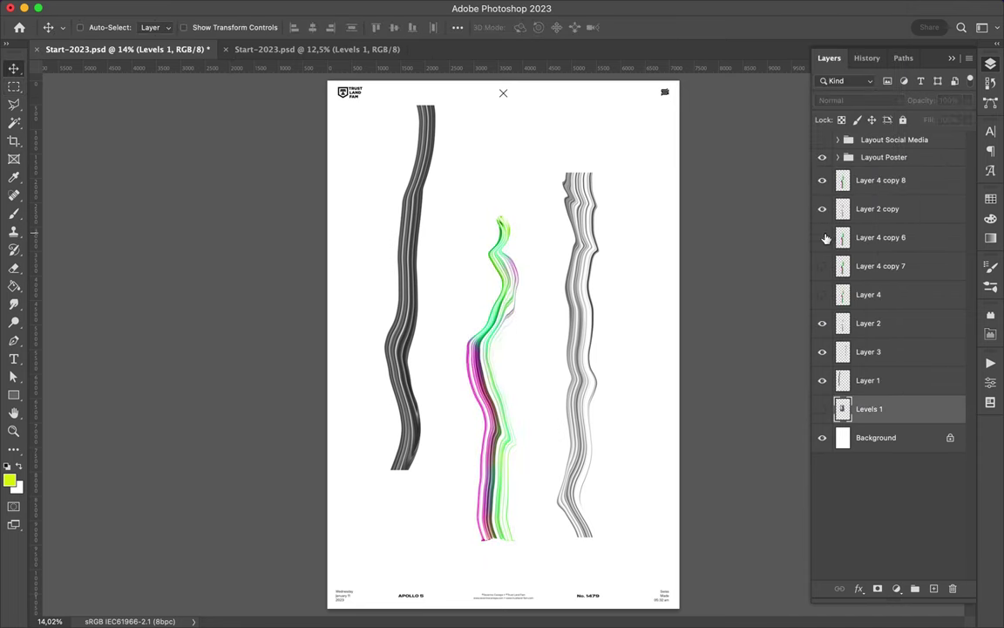
Keep Layer 4 copy 6 on Color Dodge and group the streak layers into Group 1.
click(890, 245)
click(885, 101)
click(888, 105)
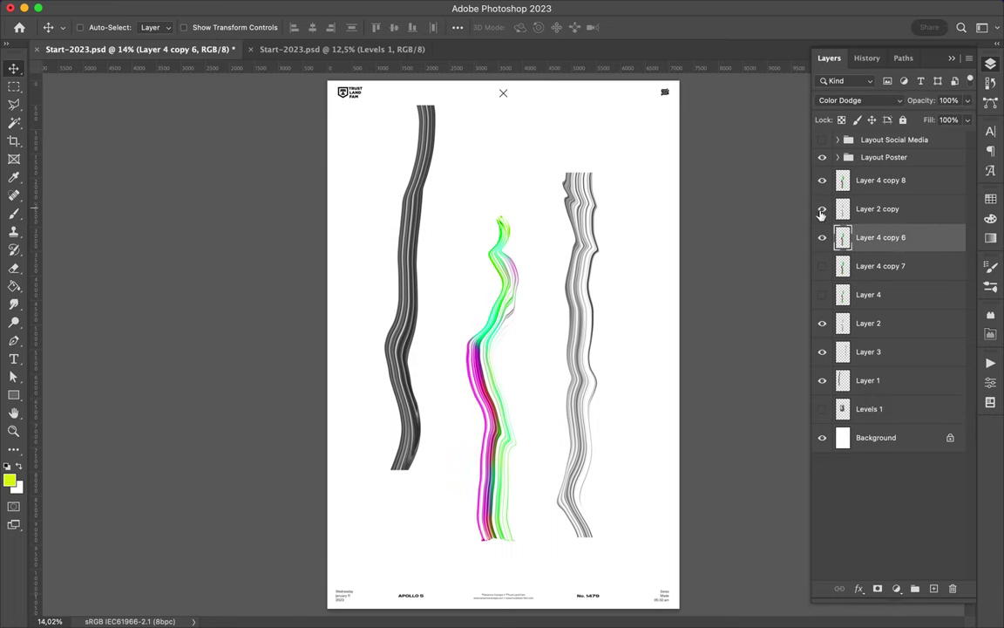
click(824, 327)
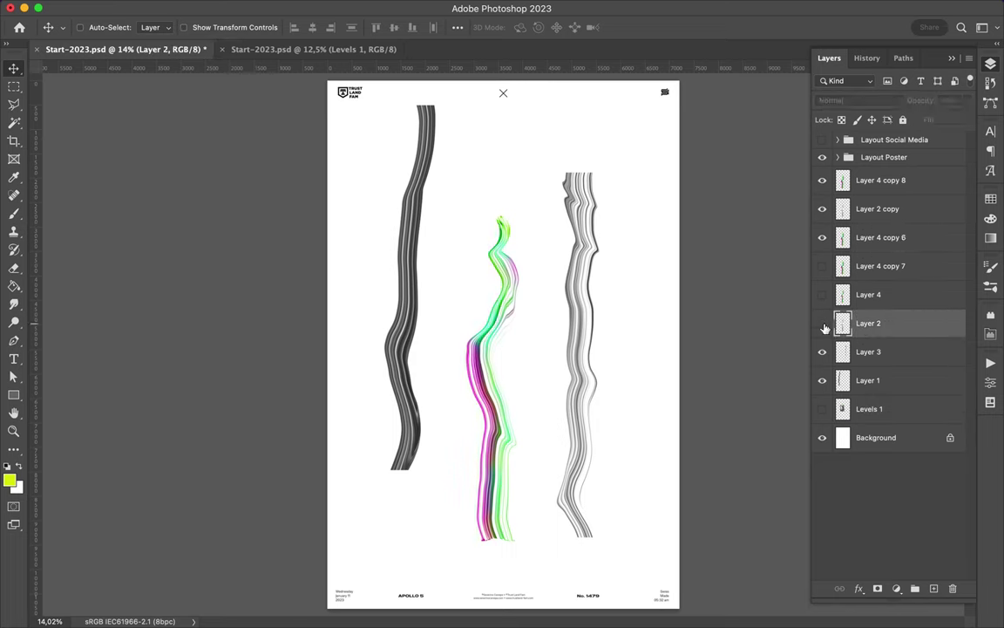
click(914, 588)
click(837, 173)
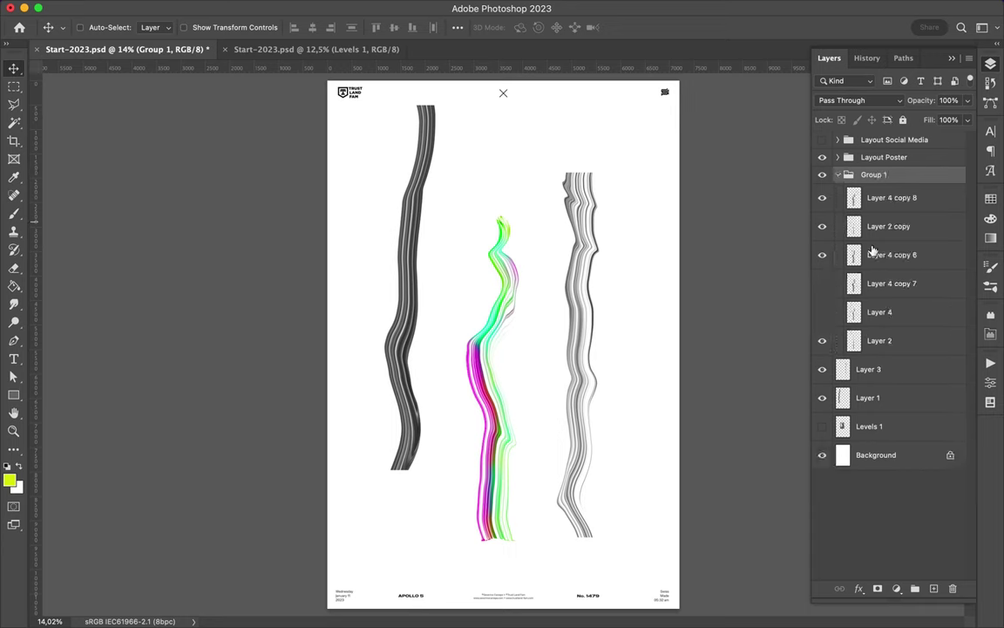
Duplicate Layer 2 to the top of Group 1 and set it to Pin Light.
drag(872, 339, 880, 187)
click(858, 100)
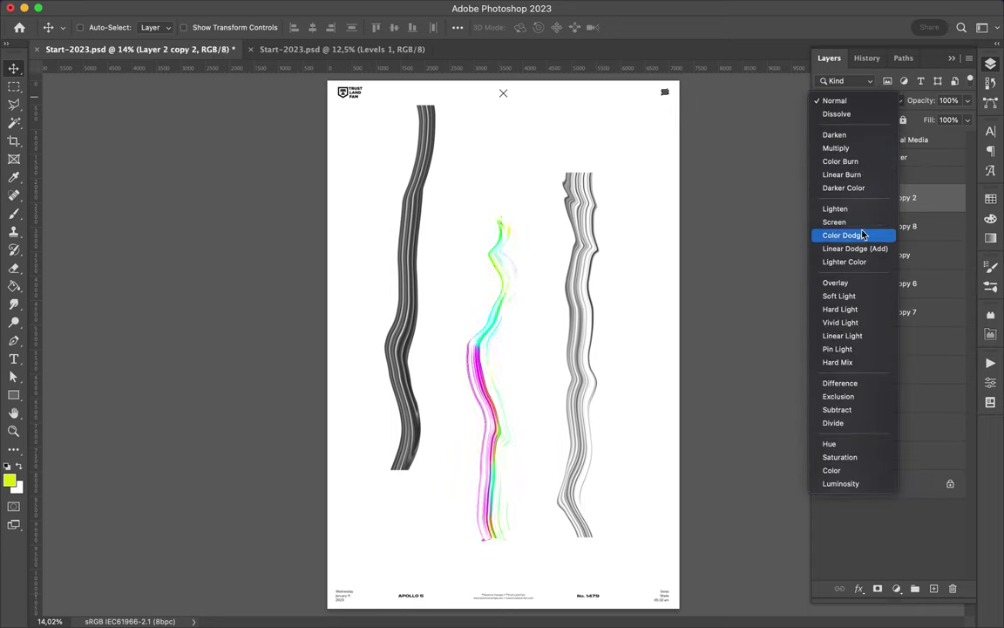
click(863, 350)
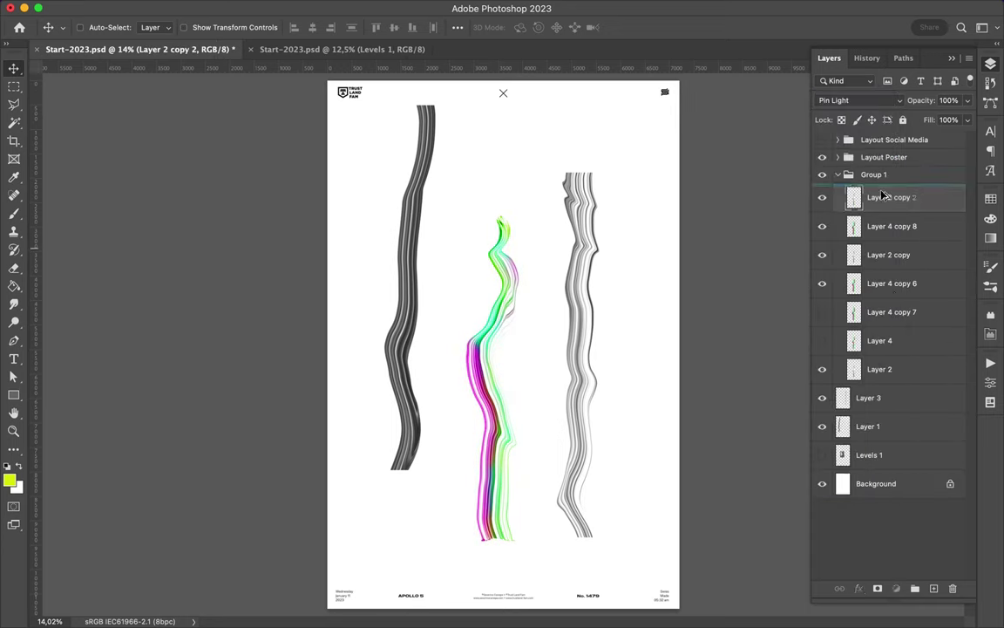
scroll(510, 480, up, 4)
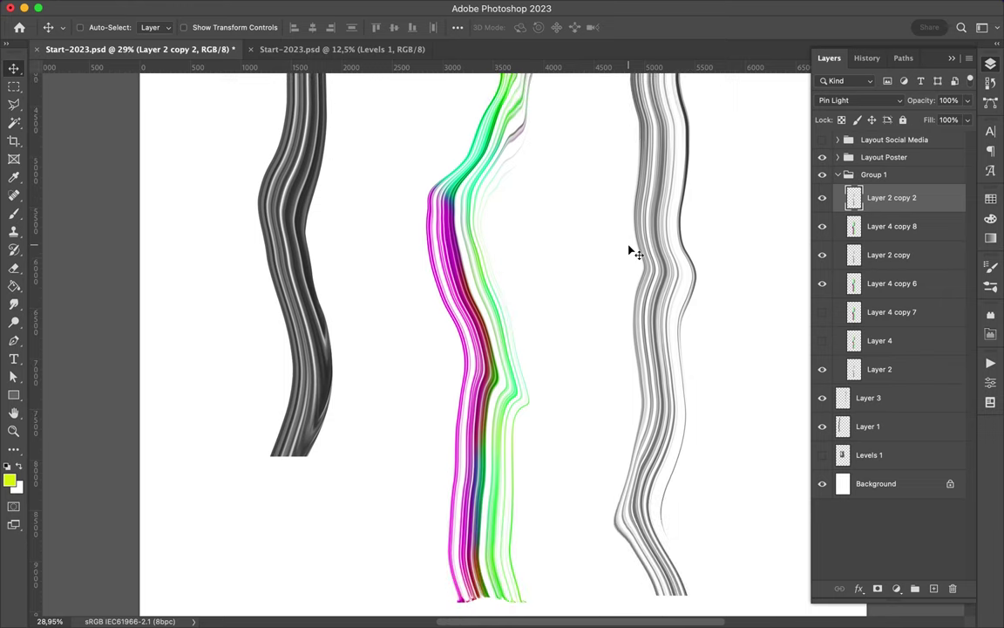
Undo a stray duplicate and move Layer 4 copy to the top of Group 1.
click(835, 370)
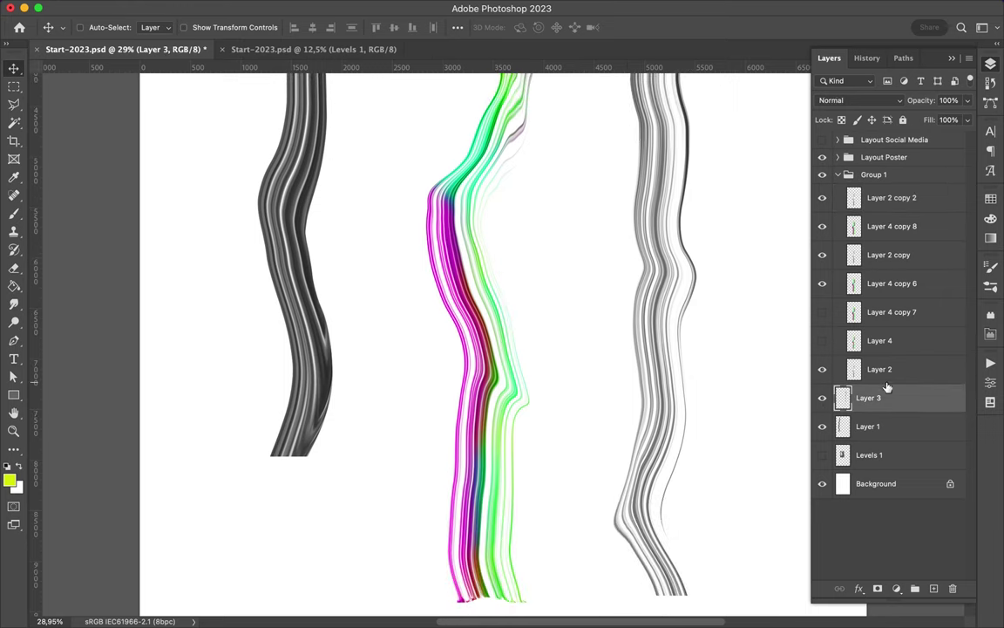
scroll(562, 517, down, 3)
drag(889, 370, 863, 195)
key(ctrl+z)
click(863, 340)
drag(863, 340, 867, 200)
click(835, 101)
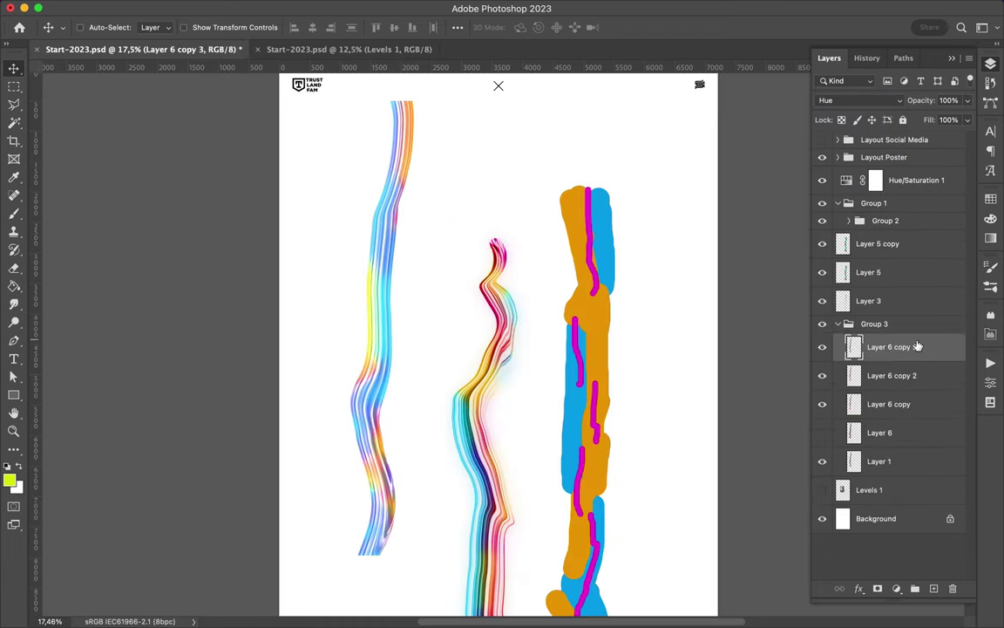
click(872, 375)
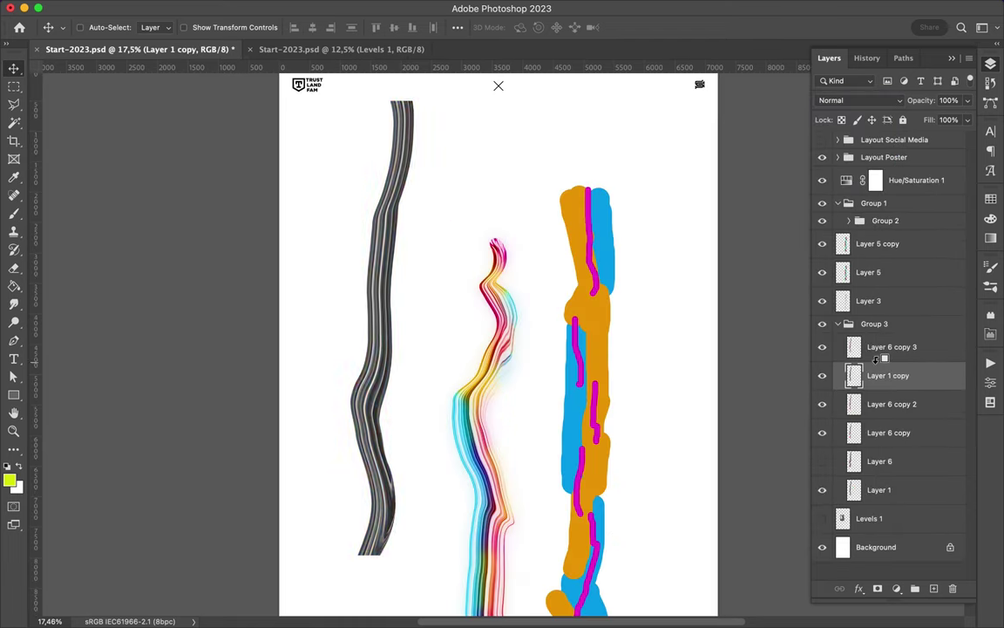
Set Layer 1 copy to Vivid Light and select the Layer 5 and Layer 3 streak layers.
click(835, 100)
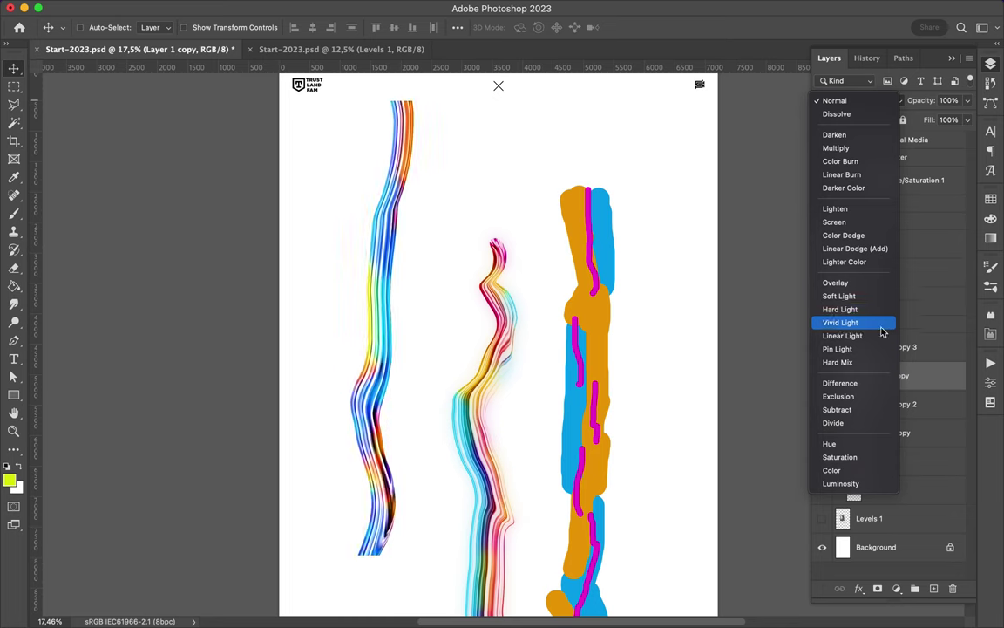
key(Escape)
click(871, 243)
shift+click(872, 272)
click(886, 300)
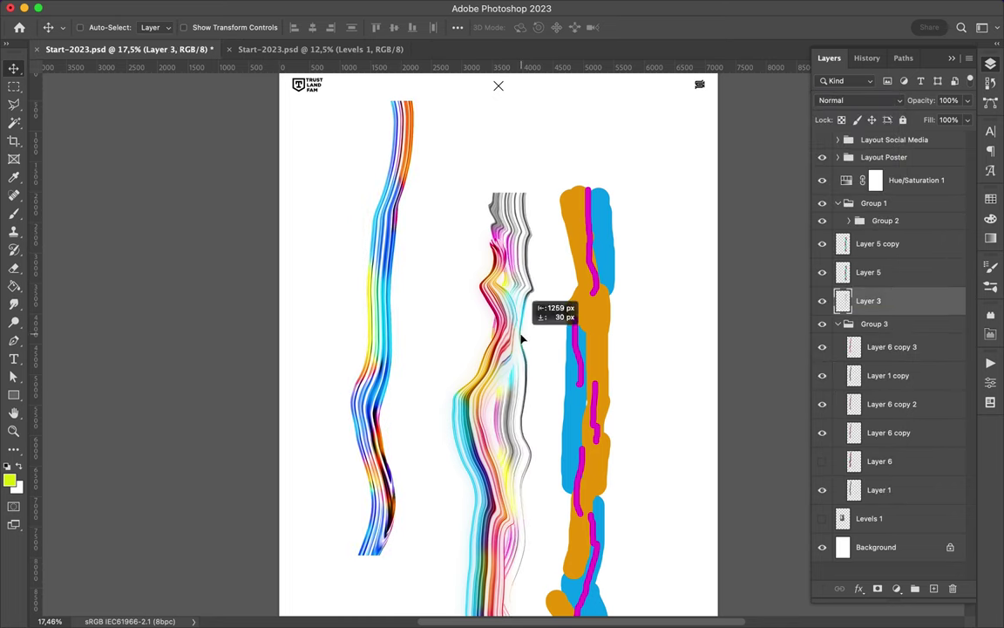
click(880, 272)
click(876, 244)
click(875, 203)
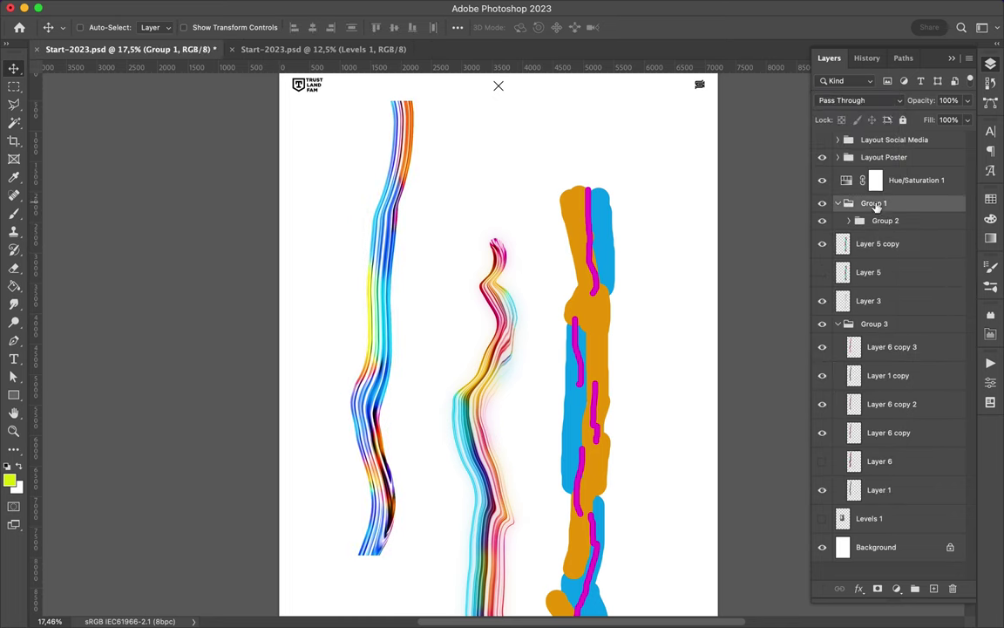
text(Shapes)
Rename the groups to 1 and 2, and group Layer 5 copy through Layer 3 as group 3.
double_click(885, 221)
text(1)
double_click(874, 324)
text(2)
shift+click(868, 299)
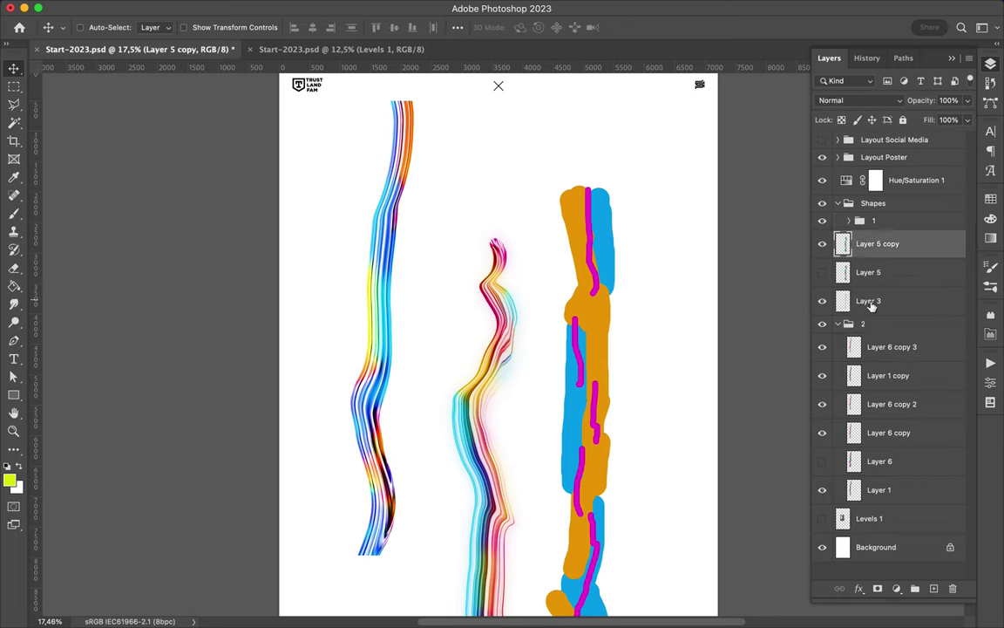
key(ctrl+g)
click(838, 238)
Gaussian-blur the orange and blue stroke layer and duplicate it.
click(880, 261)
click(325, 7)
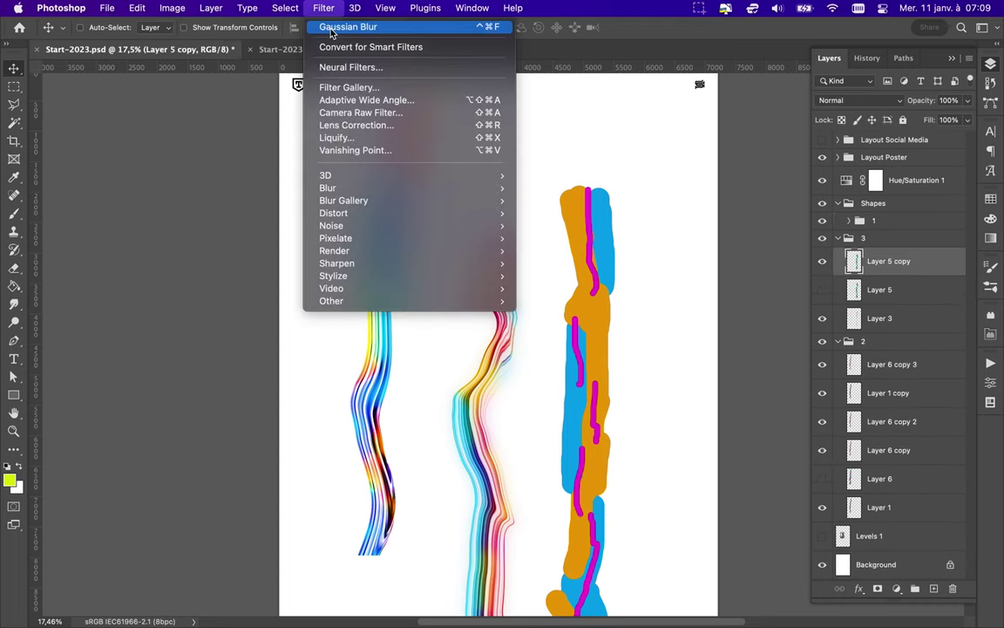
click(349, 28)
key(ctrl+j)
key(ctrl+j)
key(ctrl+j)
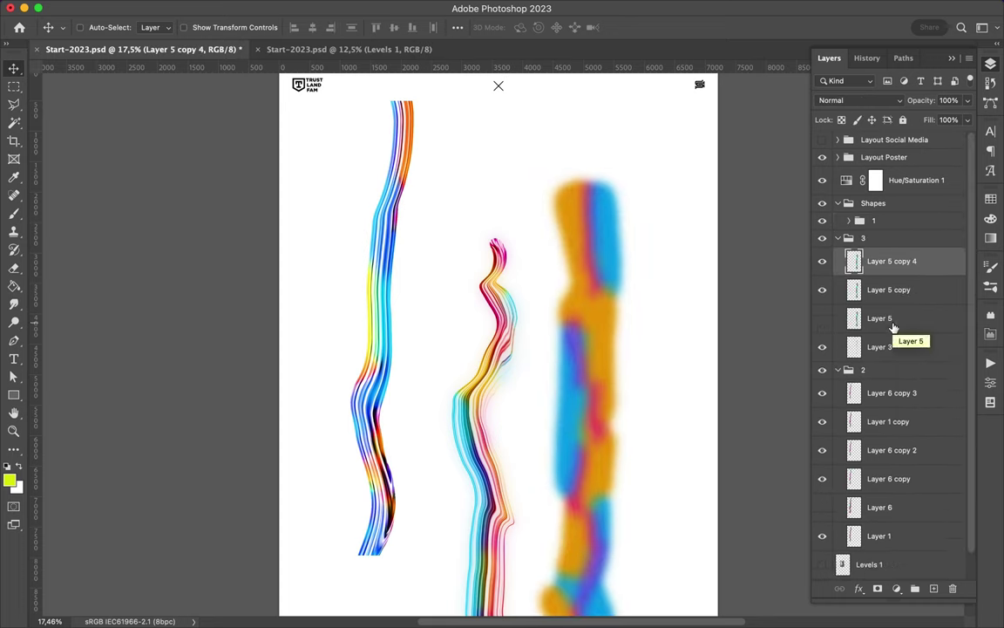
click(859, 100)
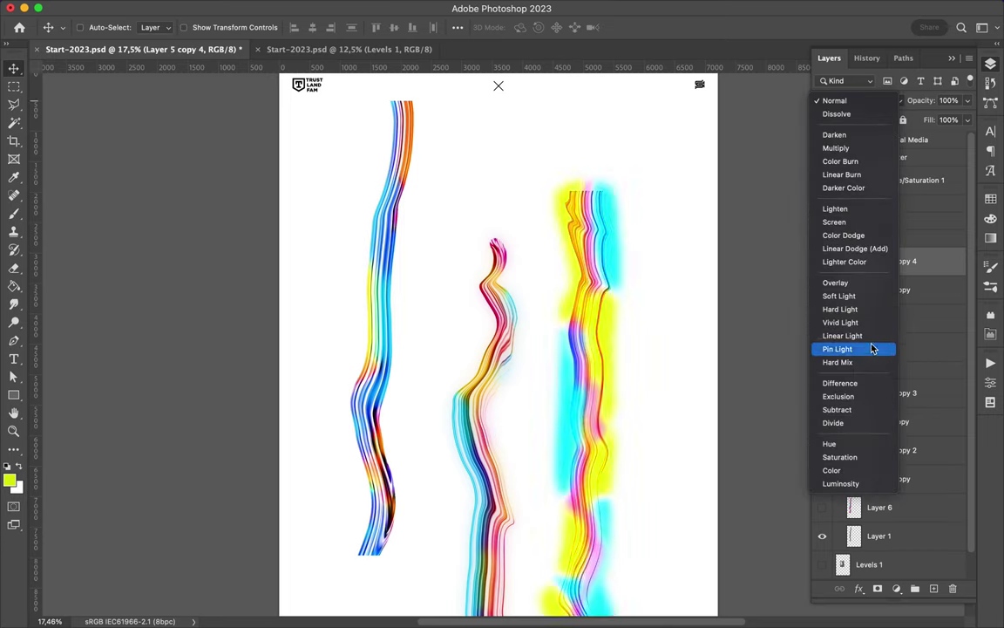
Set Layer 5 copy 4 to Linear Dodge (Add) and Layer 5 copy to Screen.
click(850, 248)
click(870, 289)
click(859, 100)
click(853, 208)
Make Layer 3 copy visible and set its blend mode to Color Burn.
click(872, 290)
click(858, 100)
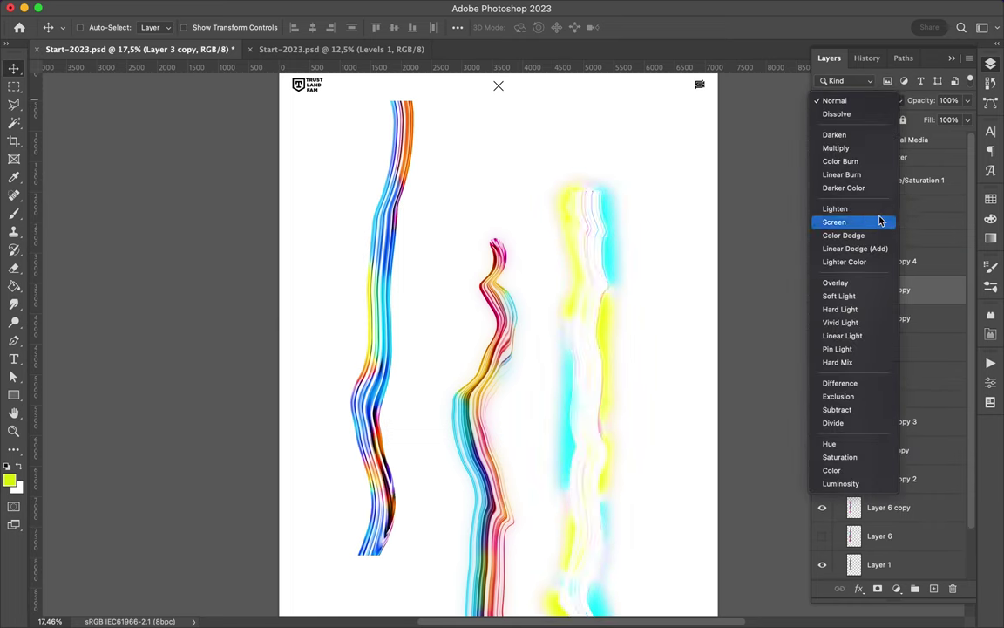
click(934, 264)
click(822, 289)
click(858, 100)
click(840, 164)
Hide and collapse group 3, collapse group 2, and select the Hue/Saturation 1 adjustment.
scroll(660, 417, down, 2)
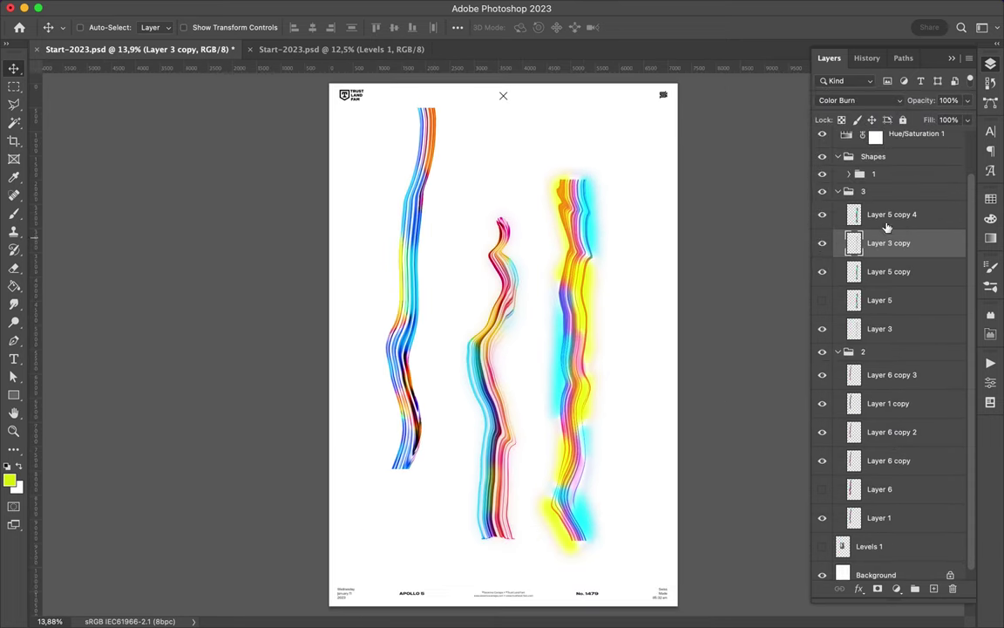
click(822, 191)
click(839, 191)
click(879, 222)
click(880, 183)
click(839, 256)
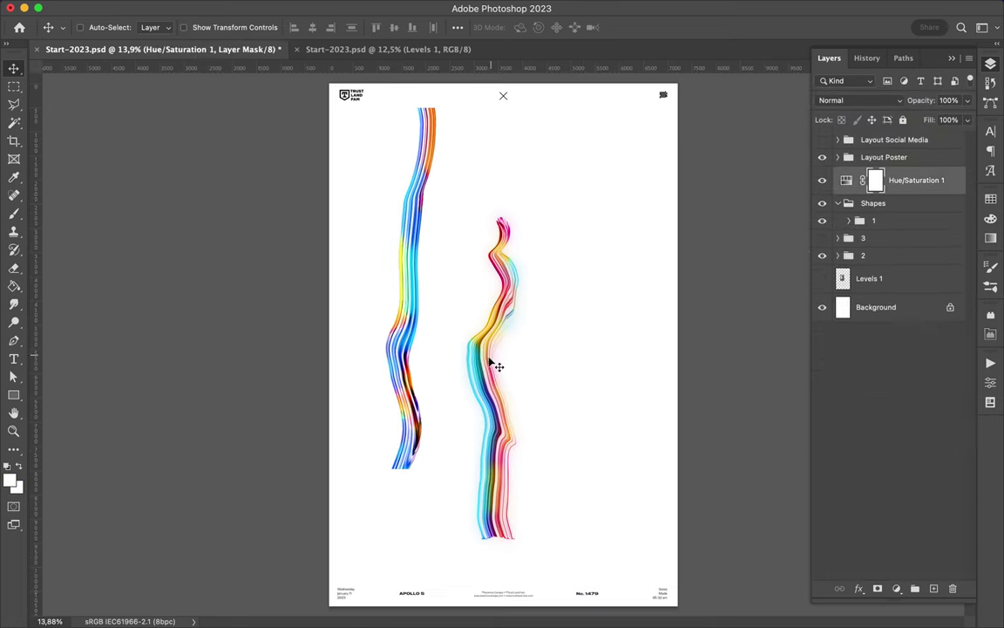
Clip Hue/Saturation 1 to the Shapes group and move group 2 above group 1.
alt+click(856, 193)
click(850, 220)
mouse_move(859, 545)
mouse_down()
mouse_move(856, 212)
mouse_move(869, 170)
mouse_up()
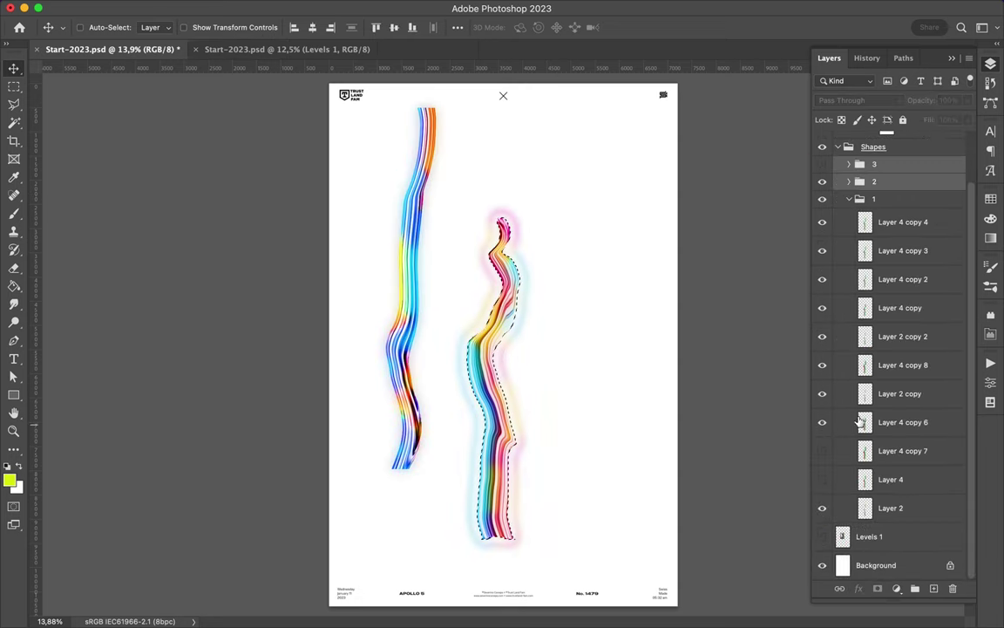
Shift both liquid streaks further right on the poster.
click(897, 422)
click(897, 364)
click(894, 306)
click(582, 269)
click(850, 199)
drag(397, 272, 417, 300)
drag(488, 292, 571, 279)
Draw a pale Rectangle 1 shape covering the poster's bottom section.
key(m)
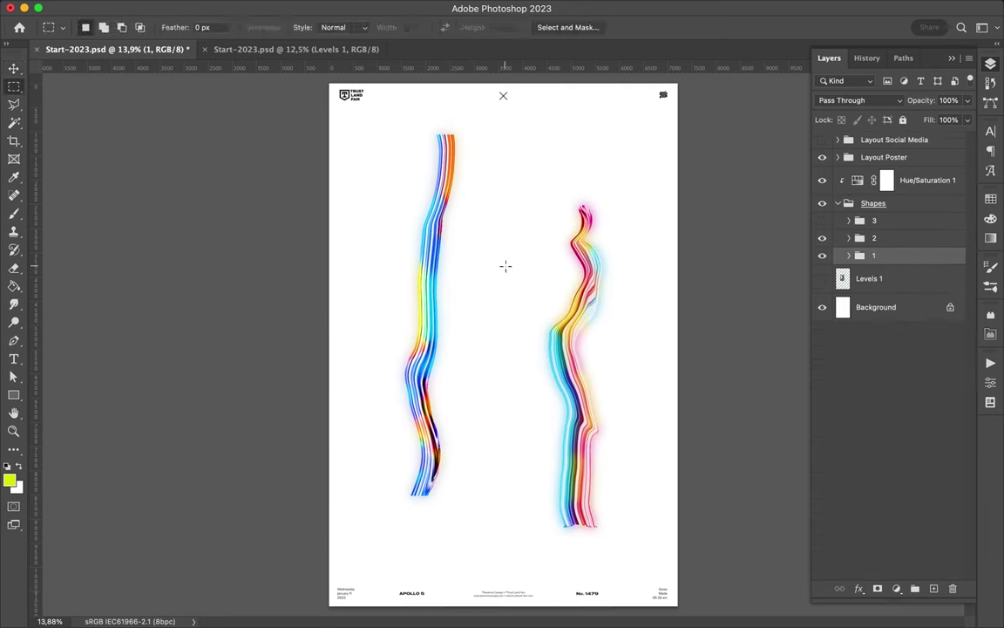
key(u)
click(154, 27)
drag(331, 404, 682, 612)
key(F7)
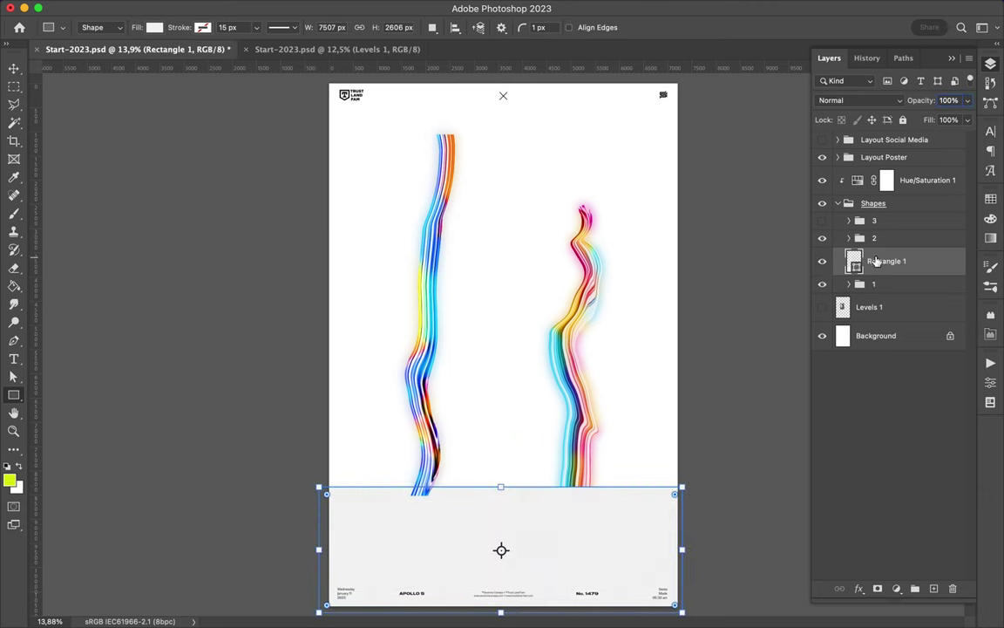
Move group 1 above Rectangle 1 and copy the pale rectangle up to the poster's top.
drag(871, 230, 879, 238)
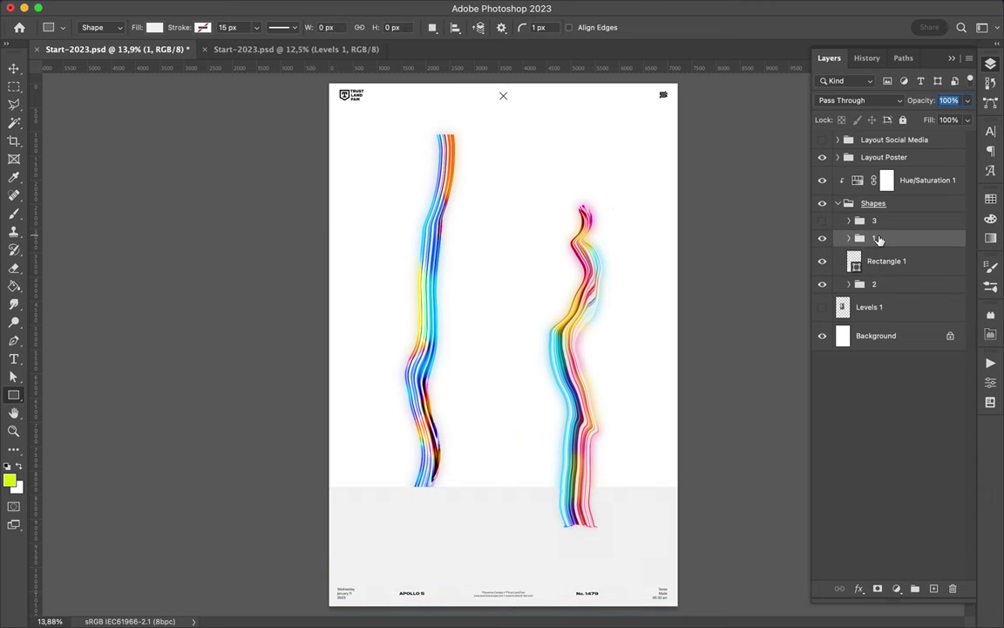
key(v)
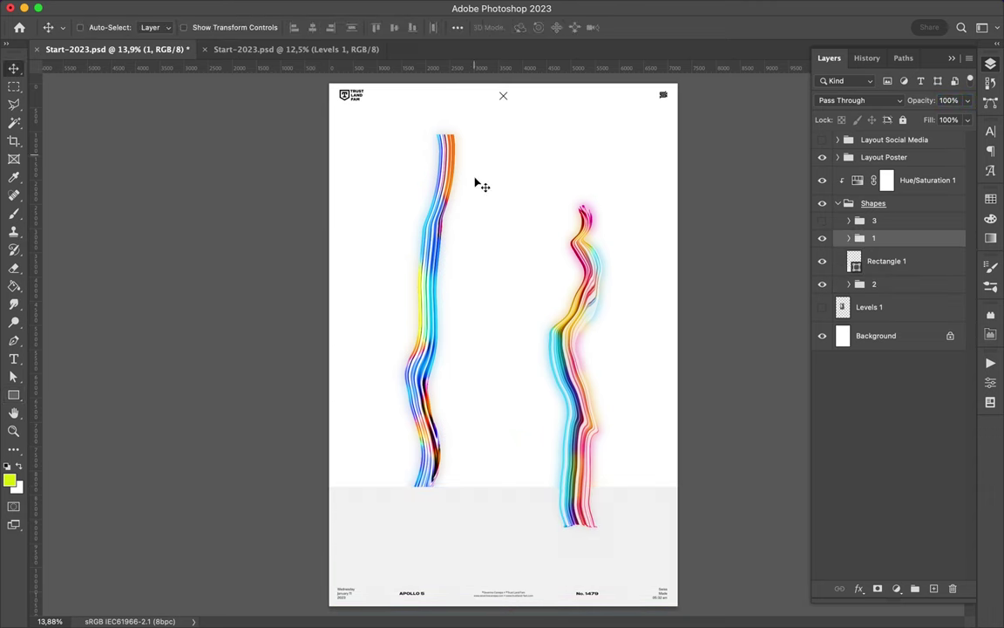
drag(475, 160, 486, 121)
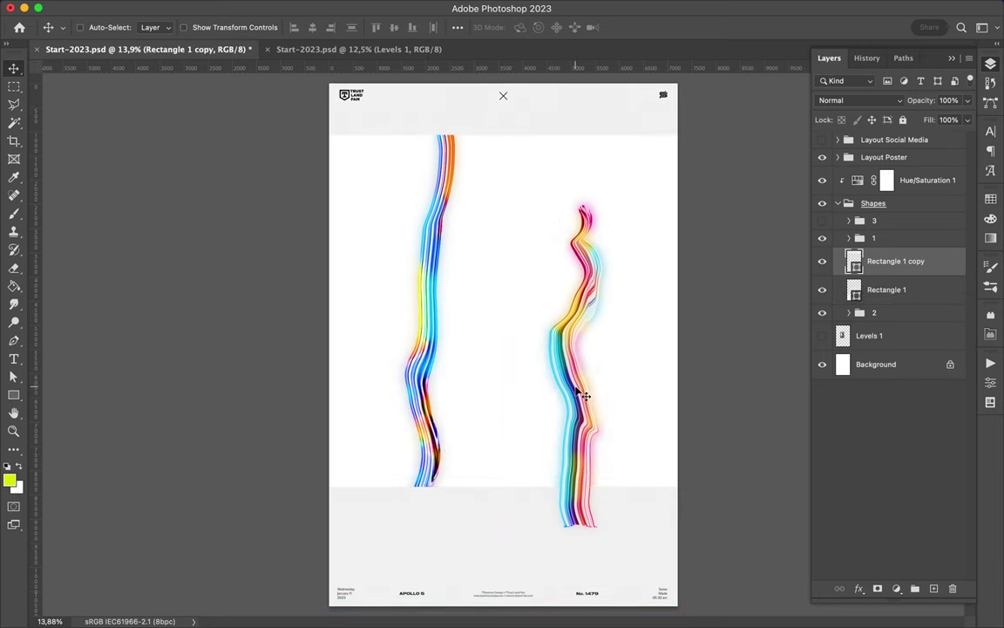
Shift the right streak about 95 px left and sample colours from the poster.
drag(590, 383, 518, 407)
drag(502, 285, 501, 434)
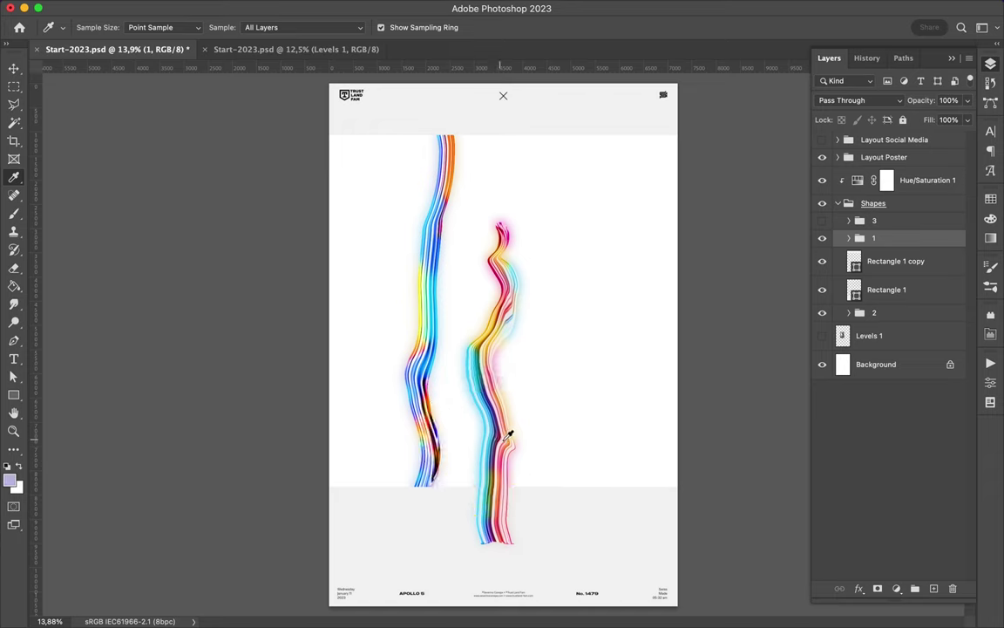
click(418, 385)
Add a LIQUID text layer right of the streaks, enlarge it, and set the font to TT Travels.
key(t)
click(578, 240)
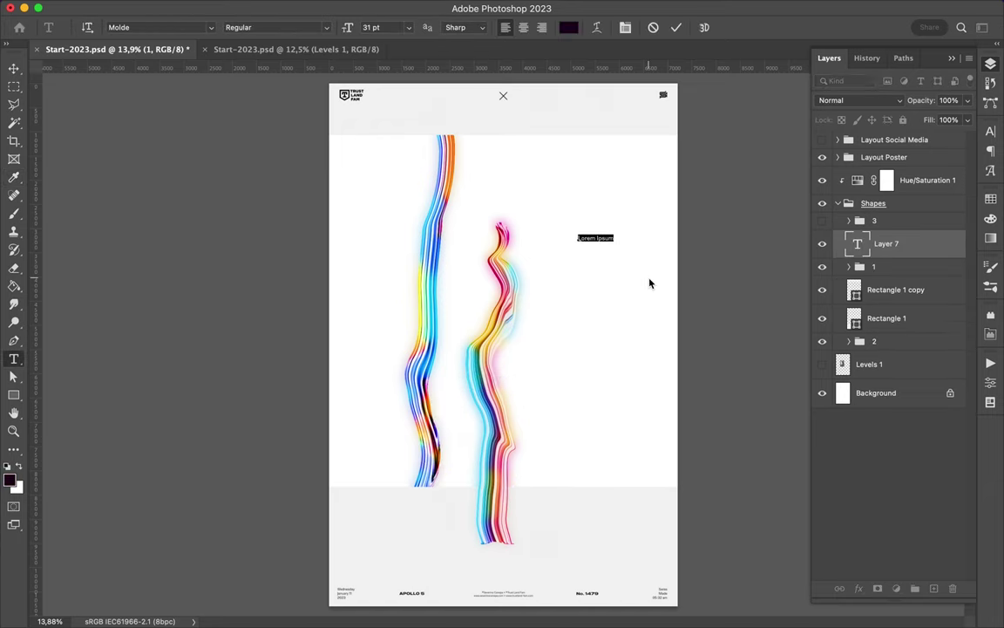
key(ctrl+t)
drag(670, 271, 672, 213)
key(Return)
click(942, 151)
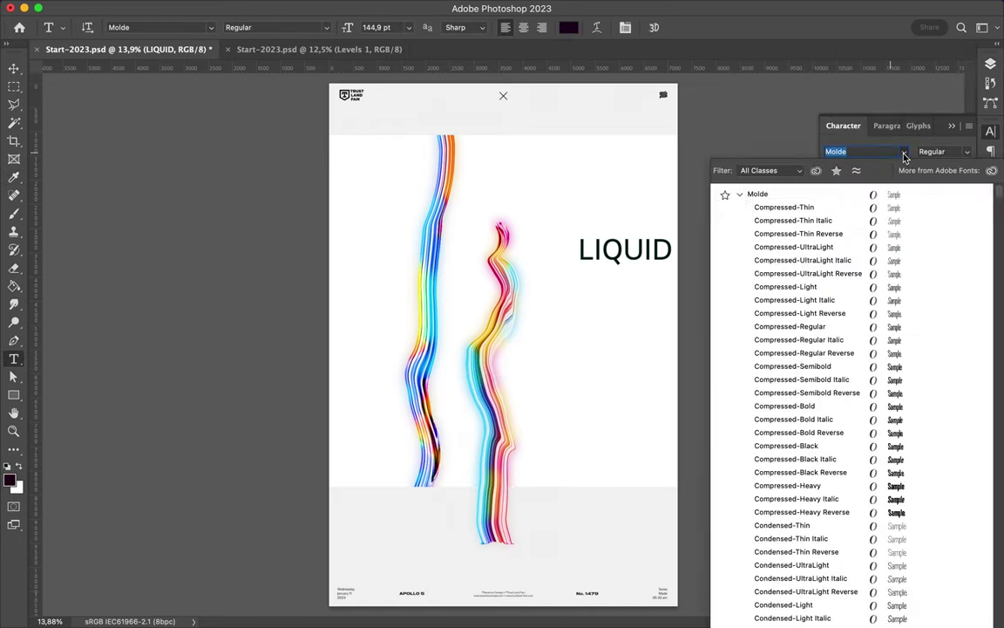
scroll(813, 239, down, 5)
scroll(813, 239, down, 10)
click(739, 425)
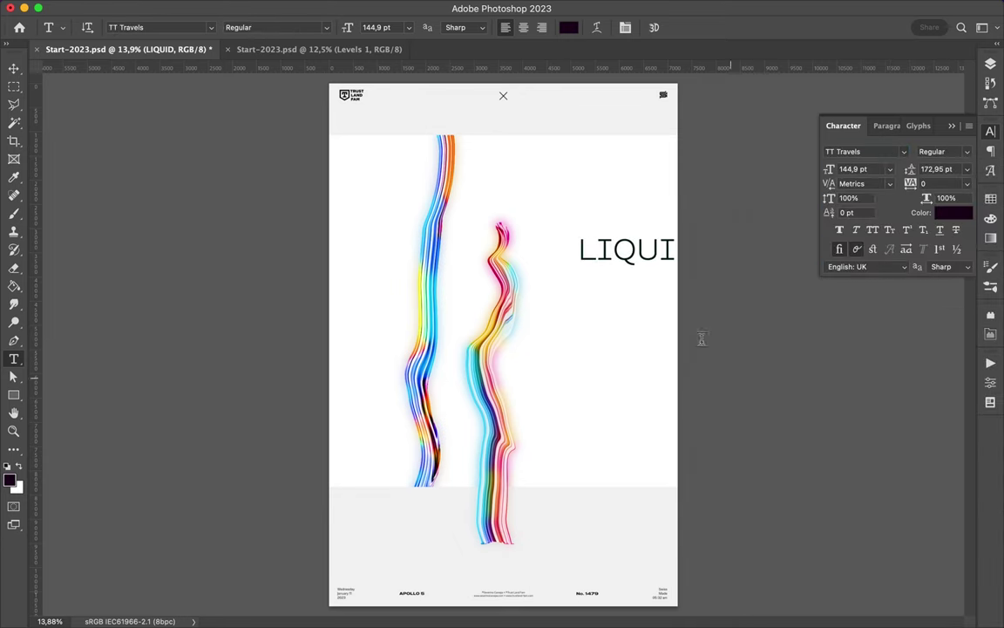
Move the LIQUID title up and left, with font size 74 and tracking 1000.
key(v)
drag(649, 252, 565, 200)
text(74)
key(Return)
click(967, 183)
click(930, 376)
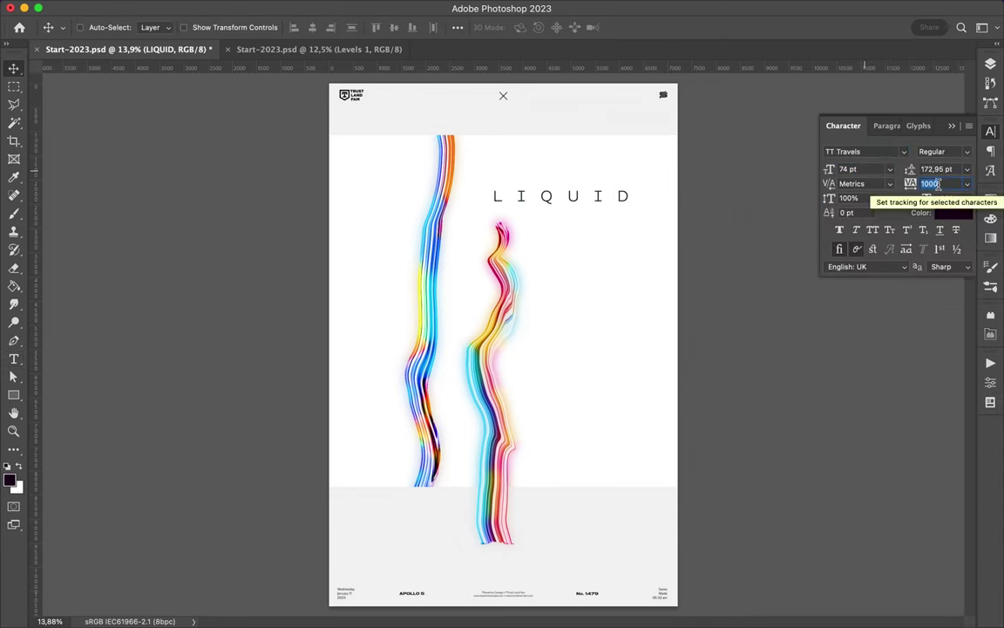
Duplicate LIQUID, scale the copy across the lower poster, and make it Black weight.
key(ctrl+z)
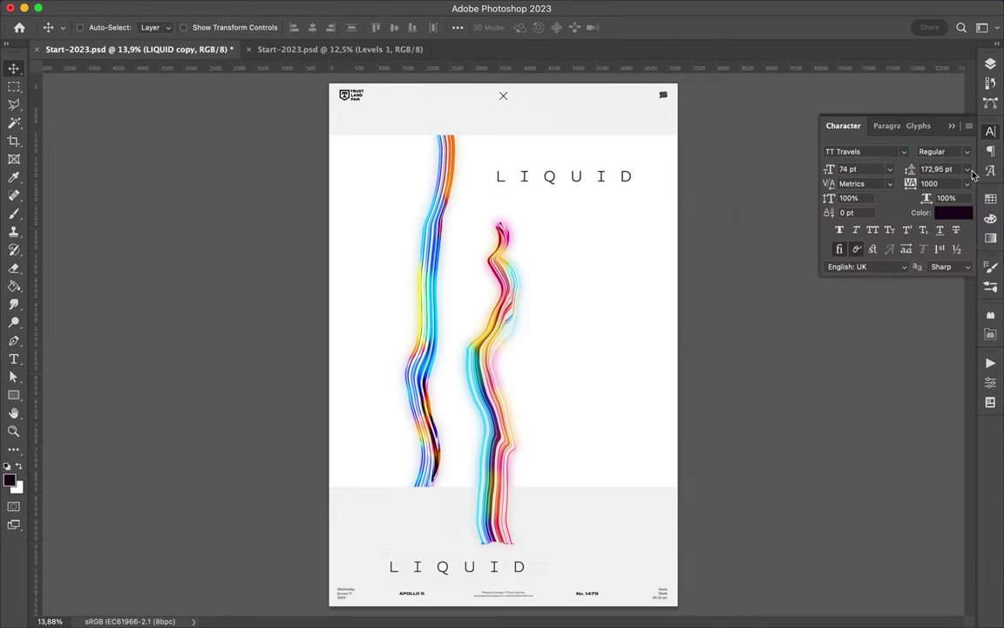
key(ctrl+t)
drag(459, 578, 325, 549)
key(Return)
click(967, 151)
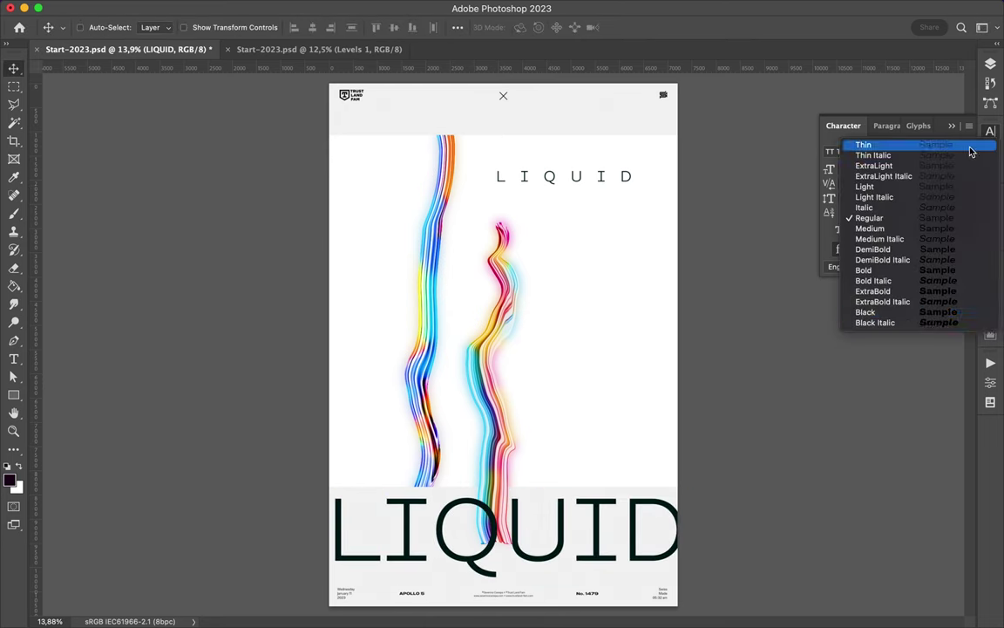
click(852, 381)
Make the bottom LIQUID near-white, shift it up, and place it between the two rectangles.
drag(632, 527, 608, 503)
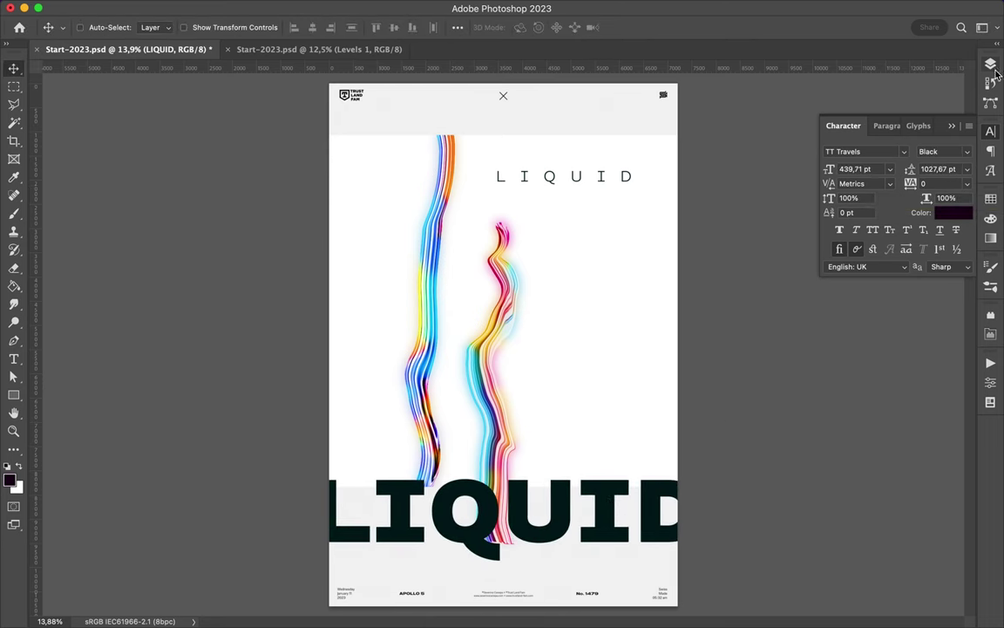
click(991, 198)
click(833, 230)
click(991, 64)
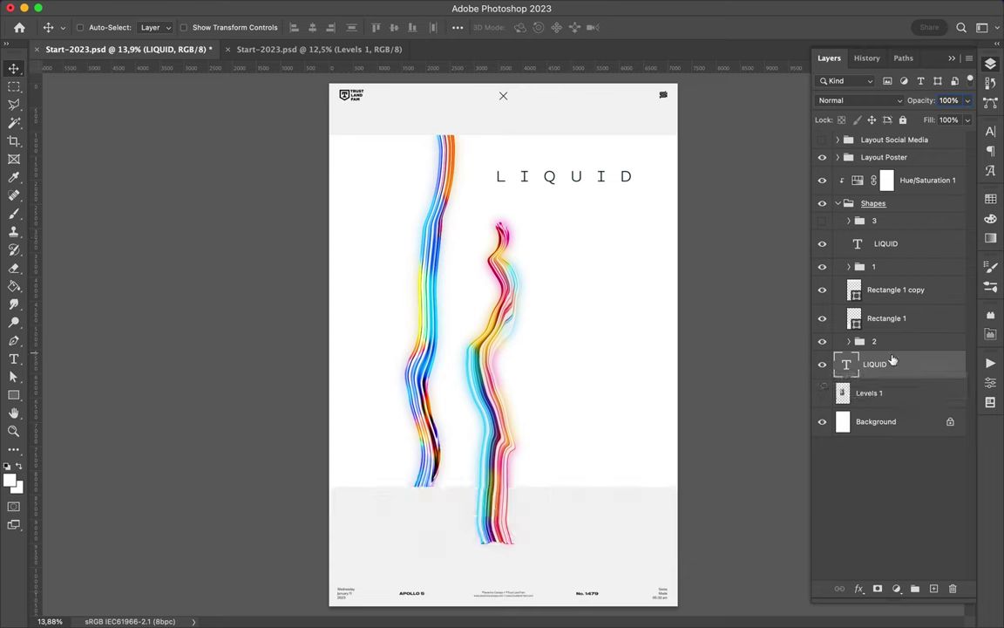
drag(893, 360, 893, 318)
scroll(427, 515, up, 5)
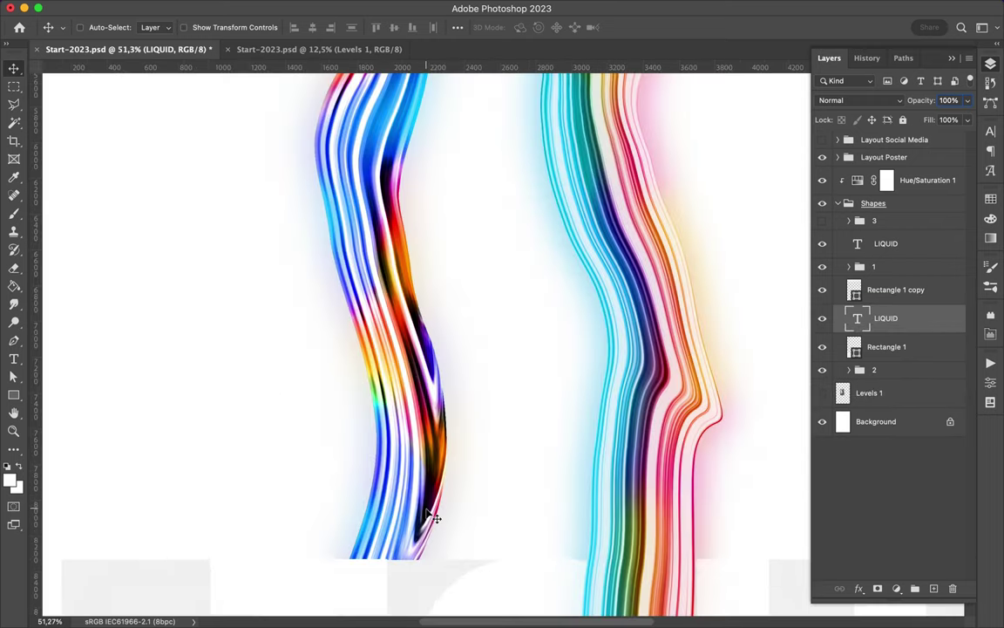
scroll(427, 515, down, 5)
click(598, 177)
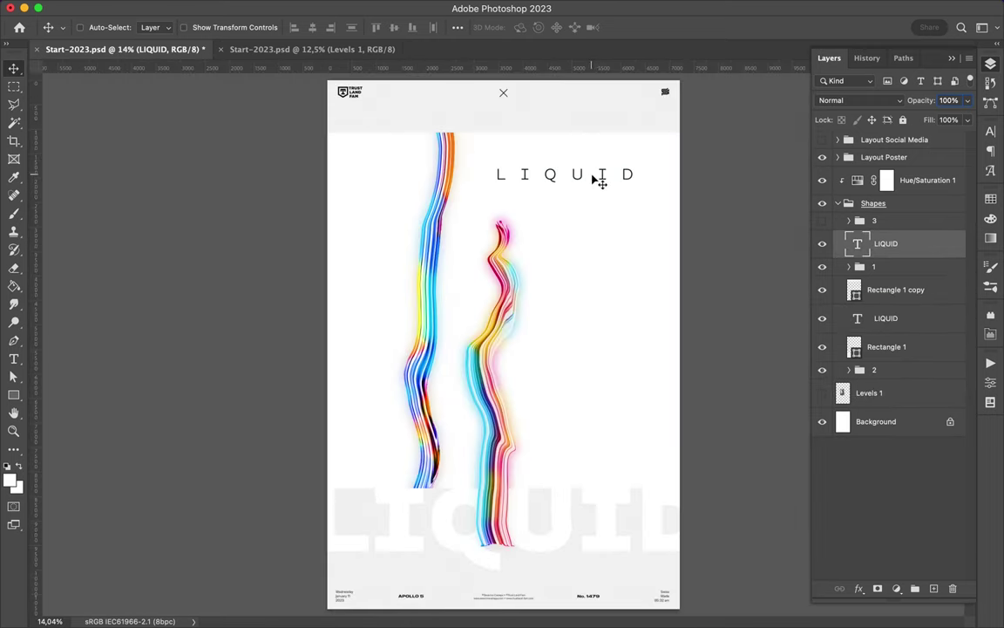
Duplicate the LIQUID title and retype the copy as '#10' in Black weight.
drag(598, 188, 637, 344)
double_click(605, 338)
text(#10)
click(991, 131)
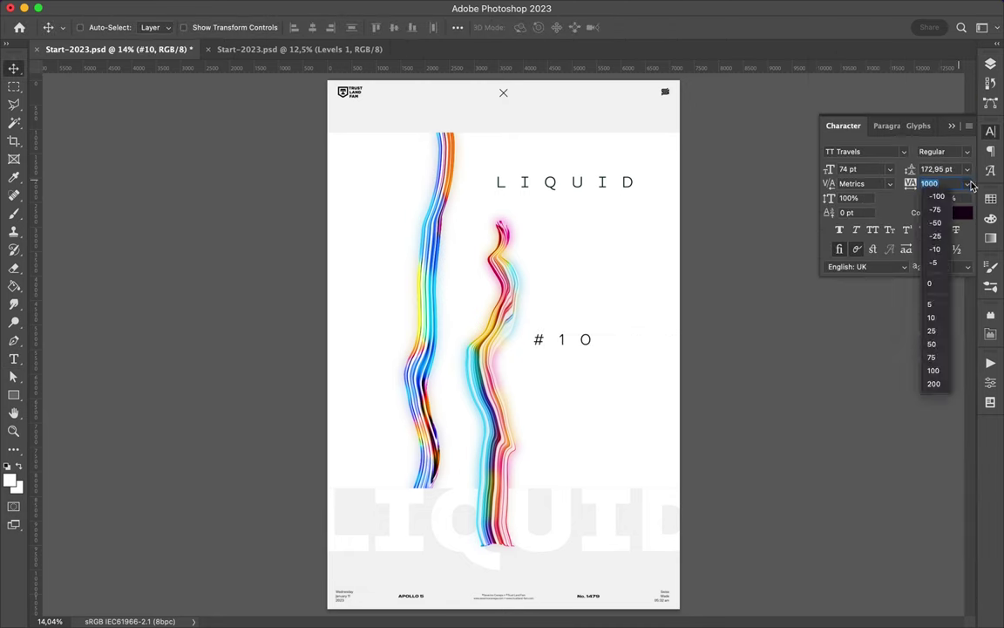
click(924, 152)
click(939, 312)
Rotate #10 by -90° and scale it up to about 741%.
key(ctrl+t)
key(Return)
key(ctrl+t)
drag(582, 303, 693, 152)
drag(632, 266, 646, 357)
key(Return)
Position #10 down along the poster's right edge, zooming in to check it.
key(t)
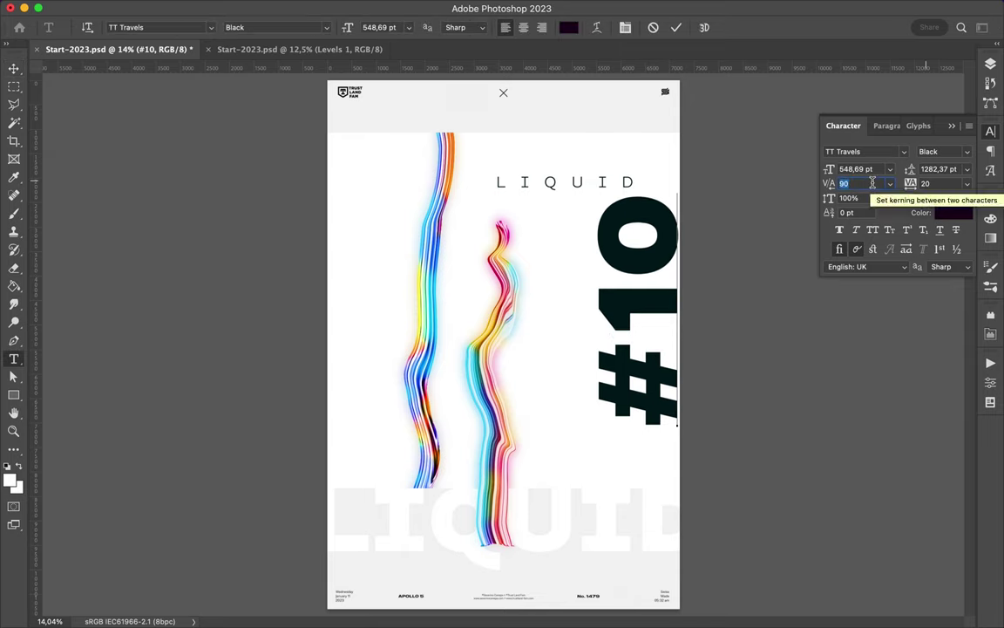
key(Return)
key(v)
drag(643, 294, 695, 351)
key(ctrl+plus)
scroll(635, 522, up, 3)
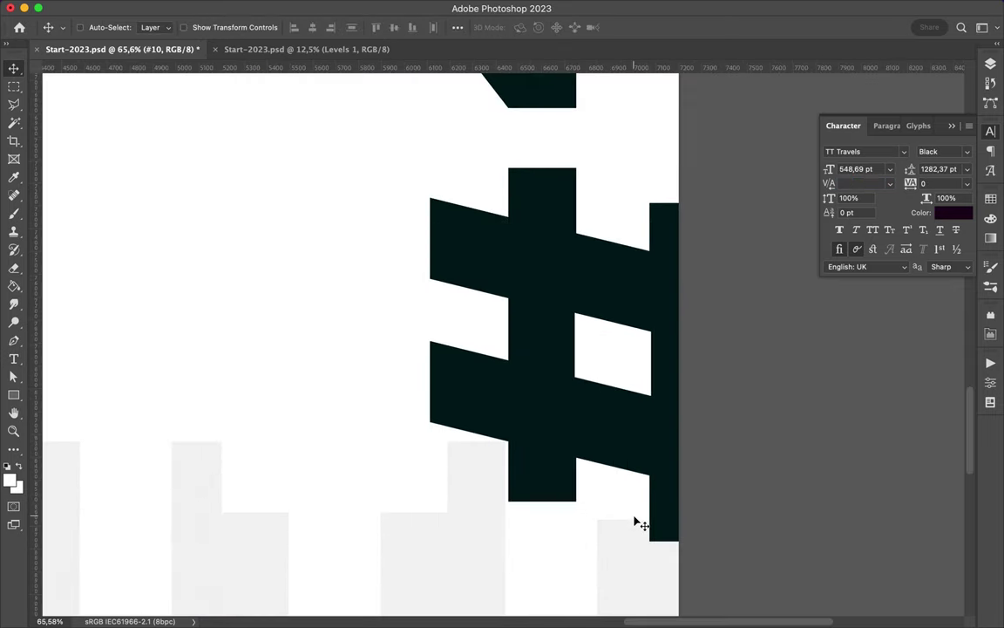
scroll(643, 482, up, 4)
key(ctrl+0)
Save the document and collapse group 1 in the Layers panel.
key(ctrl+s)
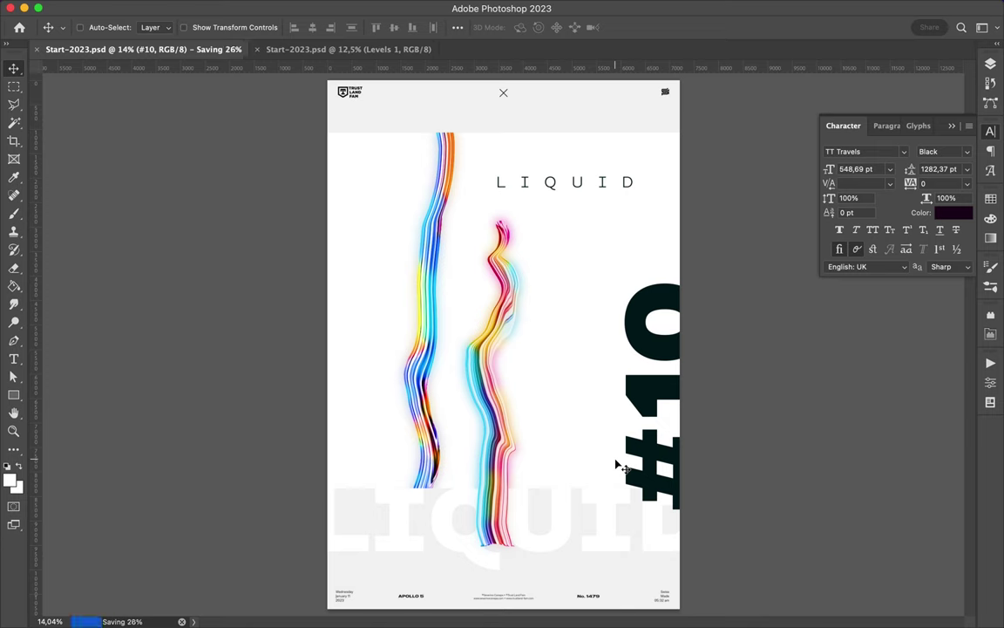
click(486, 375)
key(F7)
click(848, 295)
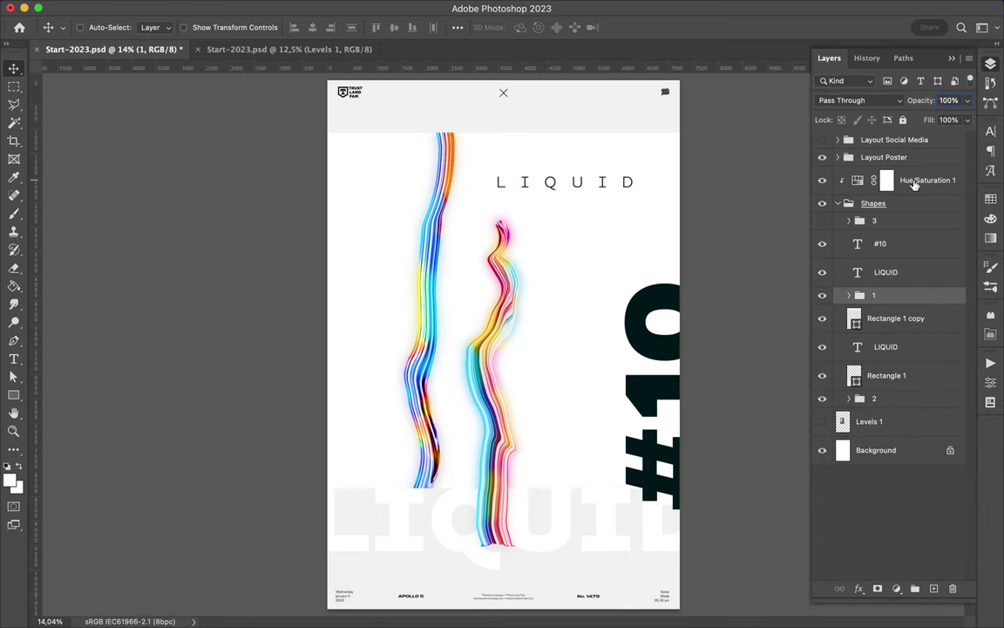
Make a merged copy of group 1 and place a round liquid piece beside the title.
click(921, 181)
click(885, 296)
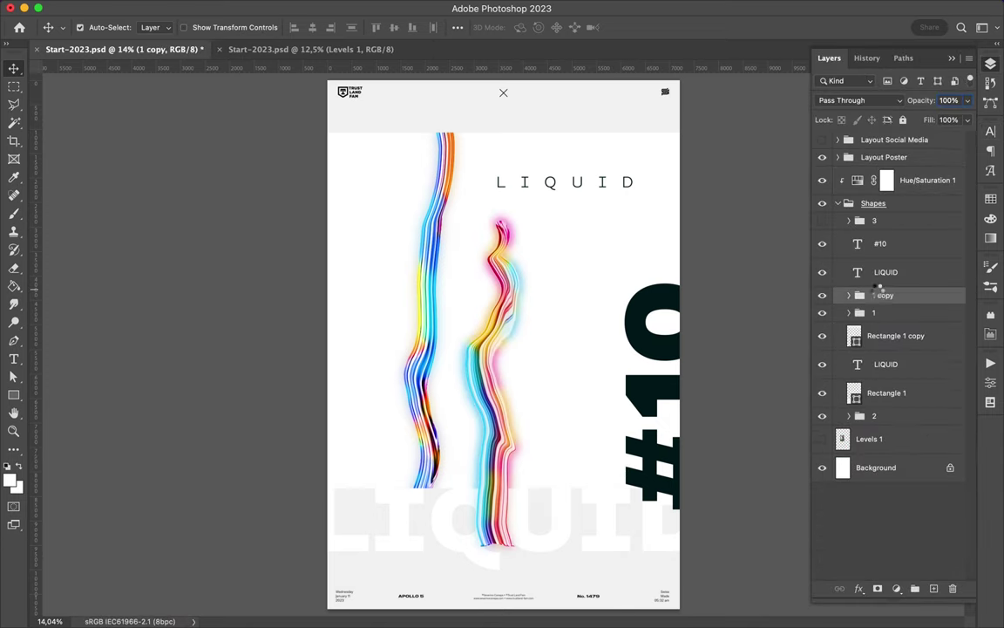
key(ctrl+j)
key(m)
key(ctrl+j)
key(v)
drag(543, 396, 660, 330)
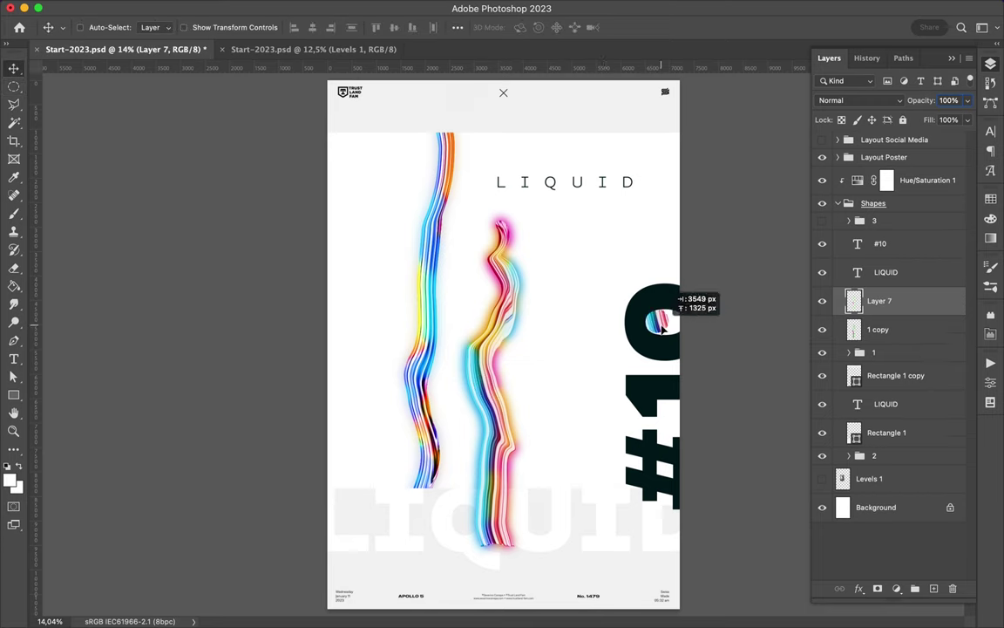
Draw a peach Pen-shape triangle and move its layer to the top of the stack.
key(p)
click(322, 189)
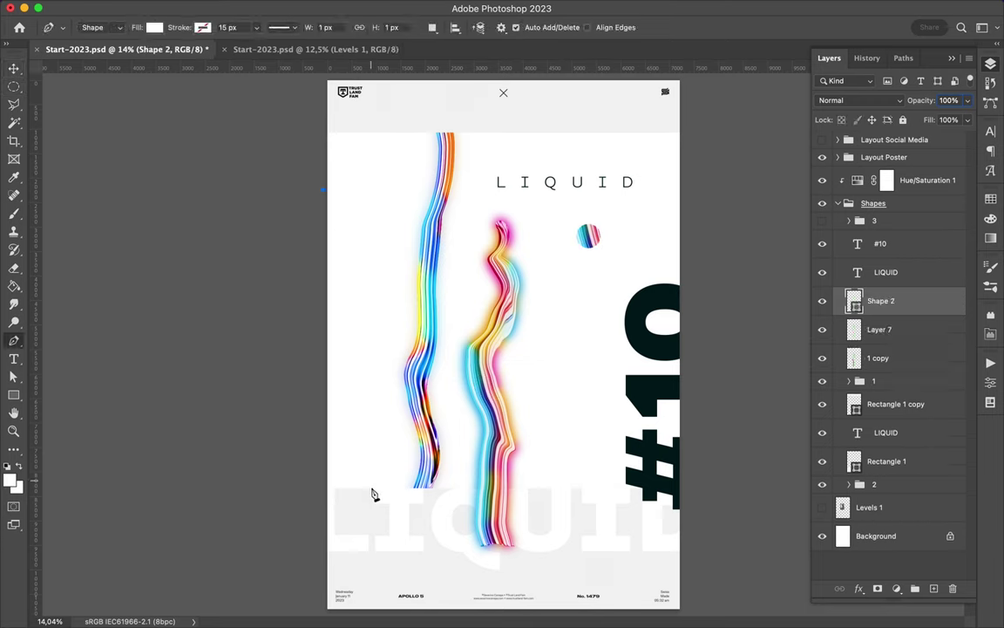
click(323, 188)
key(v)
drag(880, 300, 890, 498)
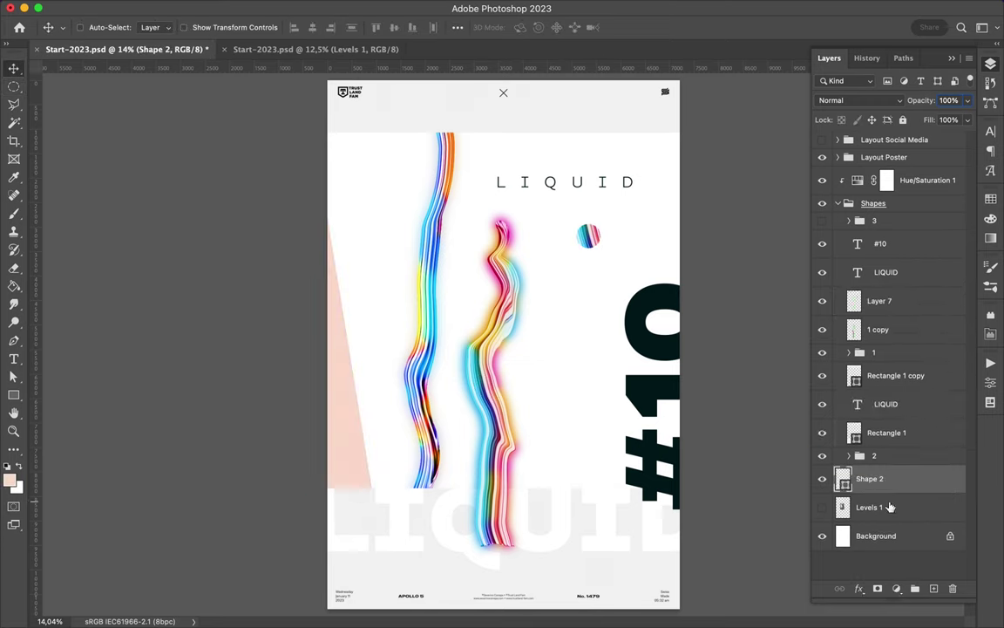
drag(353, 422, 352, 269)
Drag the peach triangle's lower corners down to the poster's bottom edge.
key(ctrl+bracketright)
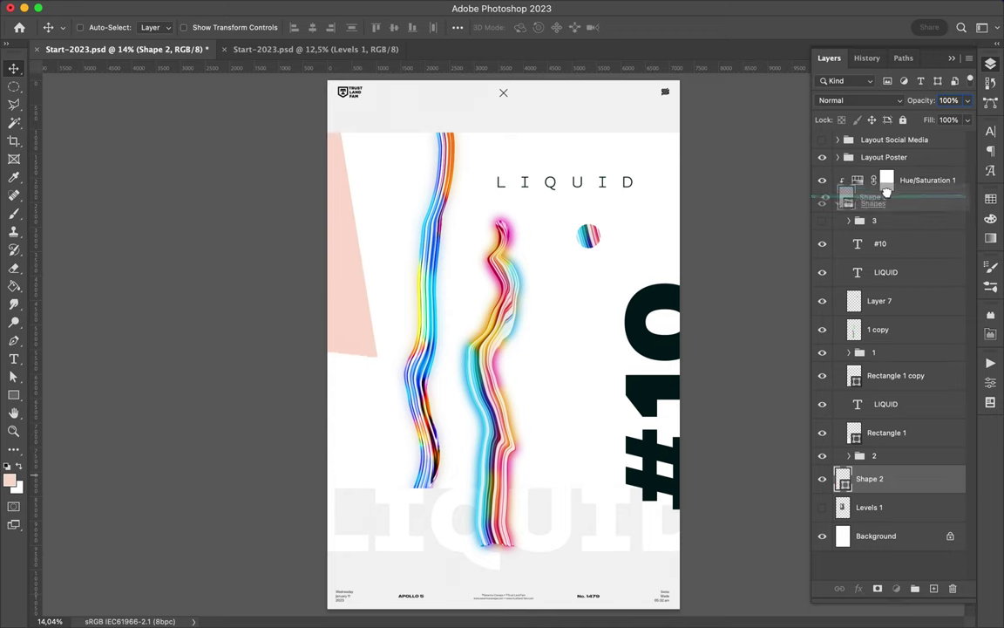
key(a)
drag(355, 347, 394, 608)
drag(321, 347, 321, 531)
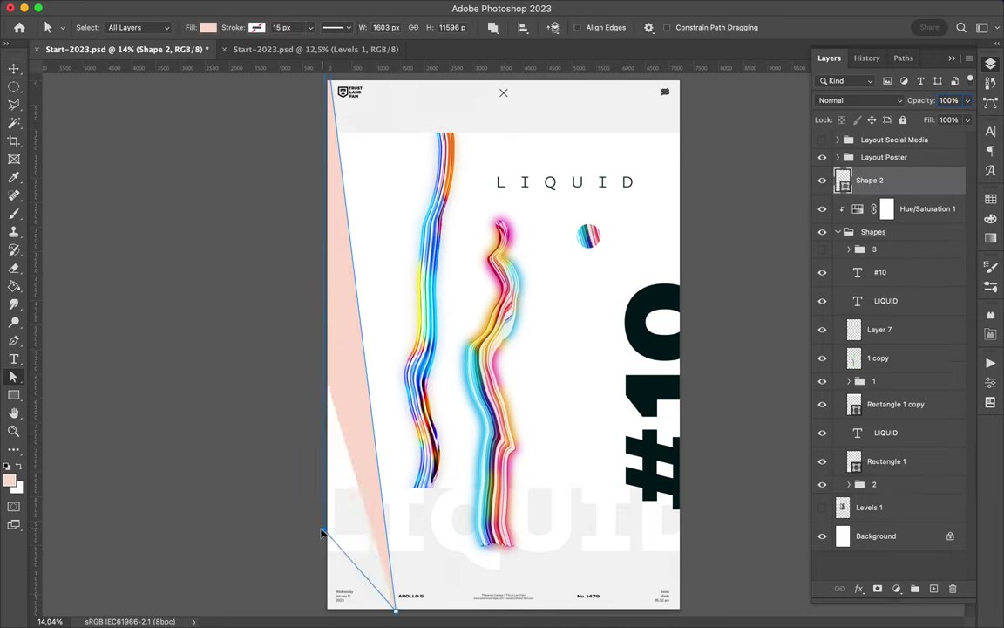
key(v)
Mask the peach triangle using the Rectangle 1 area so it stops above the bottom band.
ctrl+click(506, 566)
click(865, 180)
key(b)
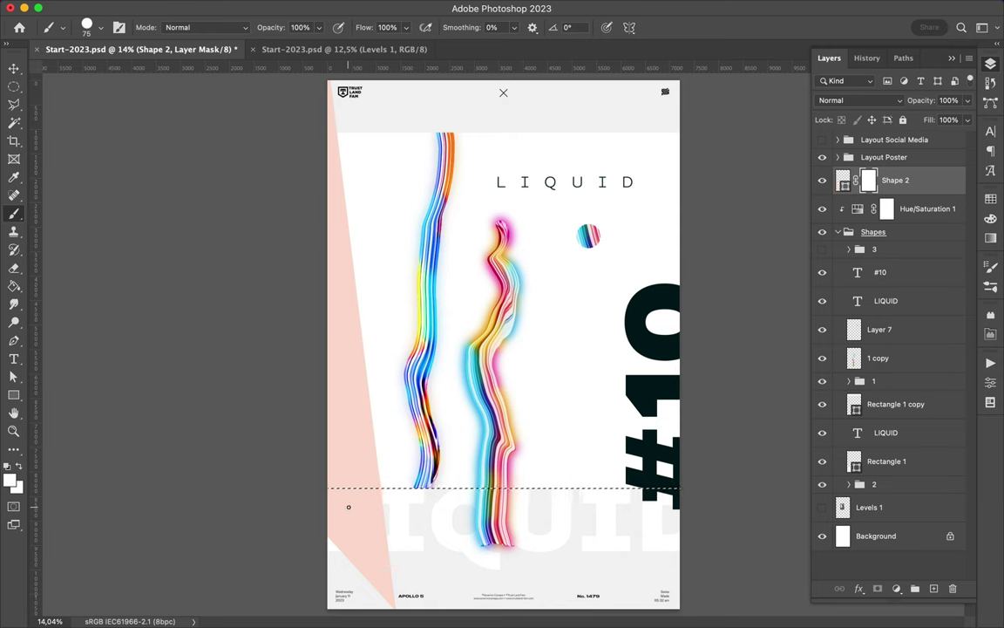
right_click(503, 242)
key(Escape)
drag(366, 515, 353, 519)
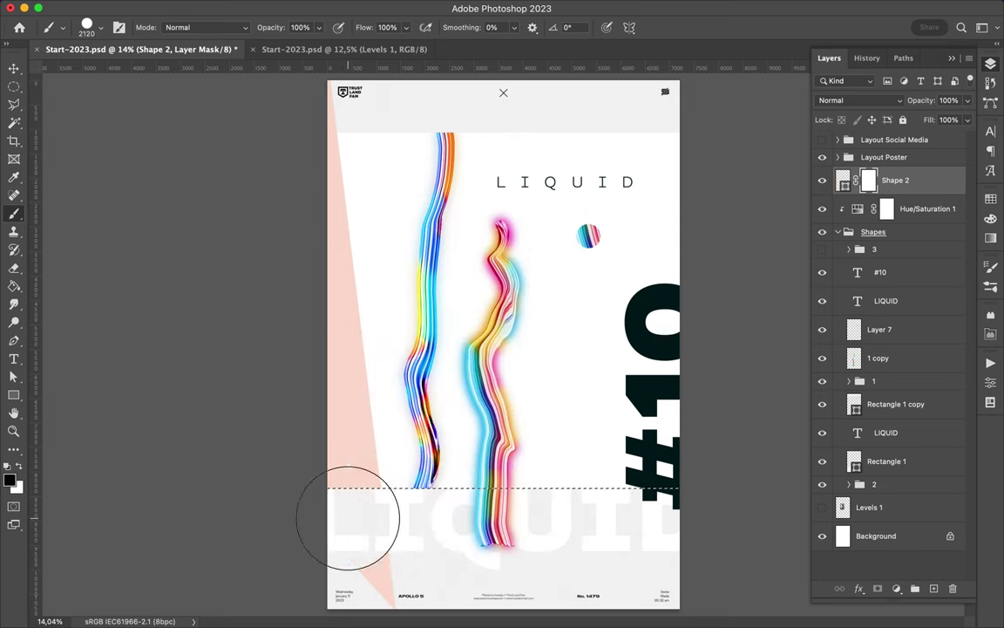
key(v)
Draw a second, lavender triangle with the Pen shape tool.
click(991, 200)
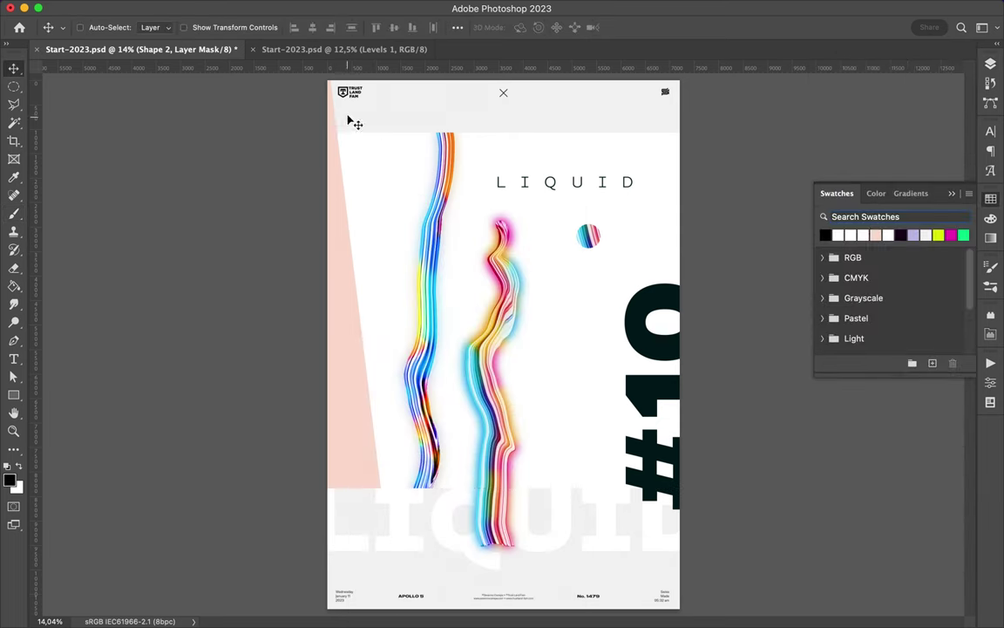
key(p)
click(304, 495)
click(913, 235)
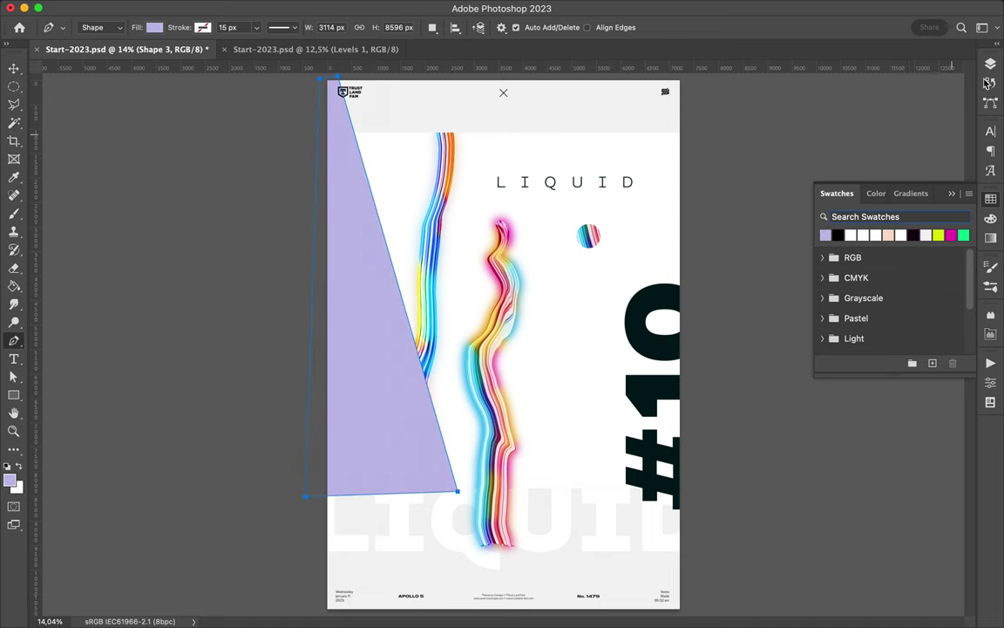
click(990, 64)
Add a Rectangle 1-based mask to the lavender triangle.
key(v)
click(887, 489)
ctrl+click(854, 489)
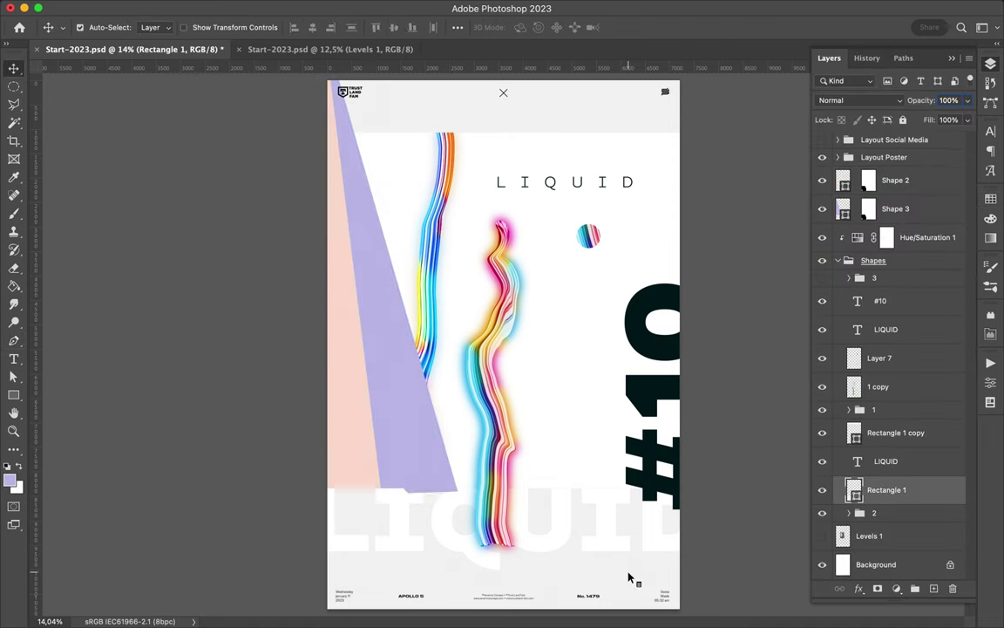
click(868, 179)
key(b)
click(868, 211)
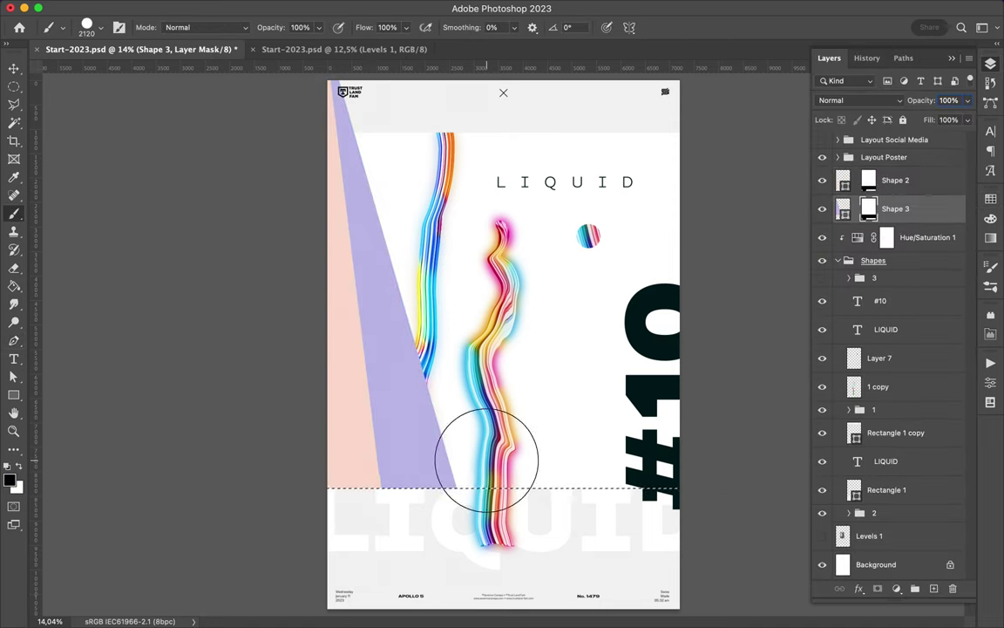
Move the lavender triangle beneath group 2 and adjust its top corner.
key(v)
drag(895, 208, 889, 521)
key(a)
drag(337, 132, 347, 210)
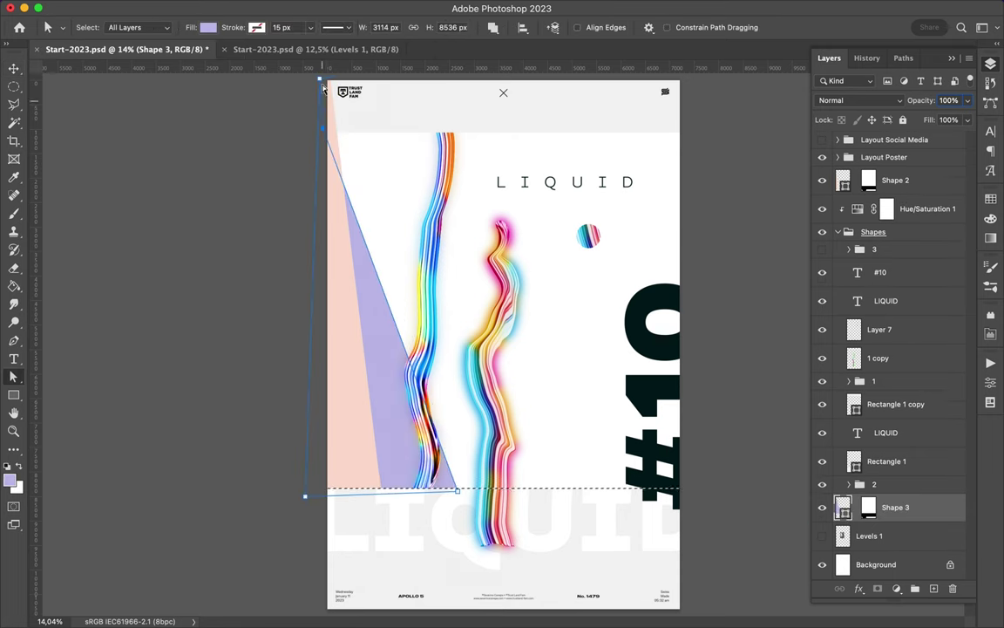
click(299, 146)
Sample the blue and pink colours from the liquid streaks with the eyedropper.
key(v)
key(i)
click(439, 229)
click(498, 258)
Draw a trial pink top-right corner shape with the Pen, then remove it.
key(p)
click(684, 184)
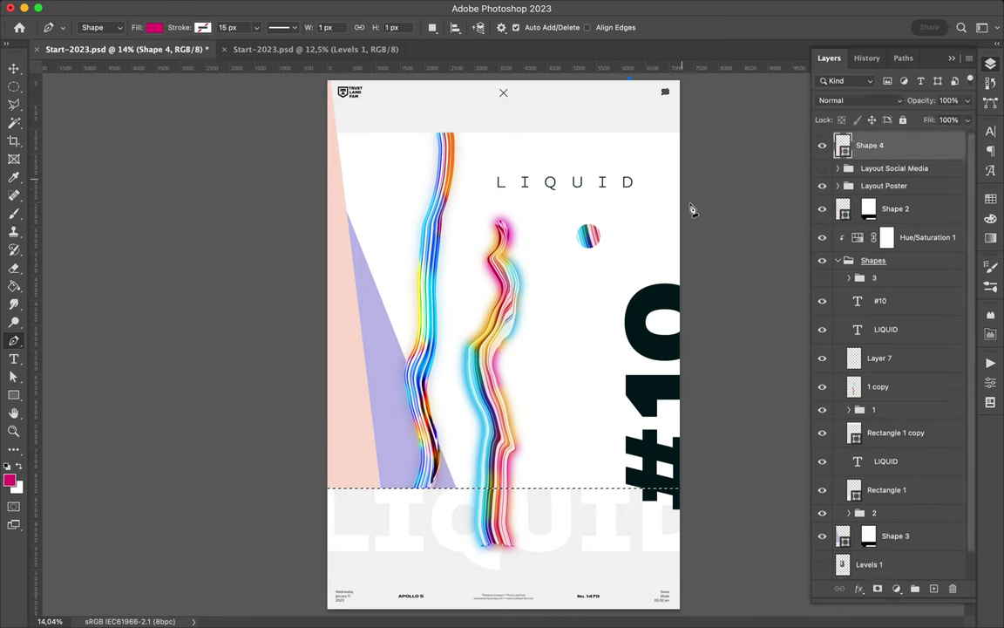
click(723, 157)
drag(858, 145, 872, 170)
key(v)
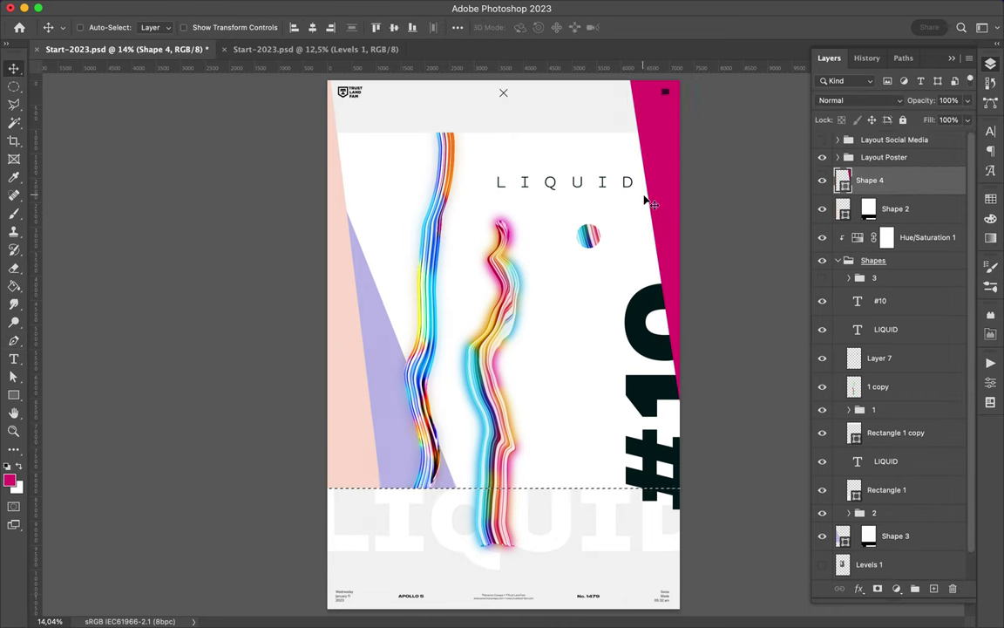
drag(643, 197, 690, 207)
click(572, 247)
drag(629, 201, 603, 108)
key(Return)
key(Delete)
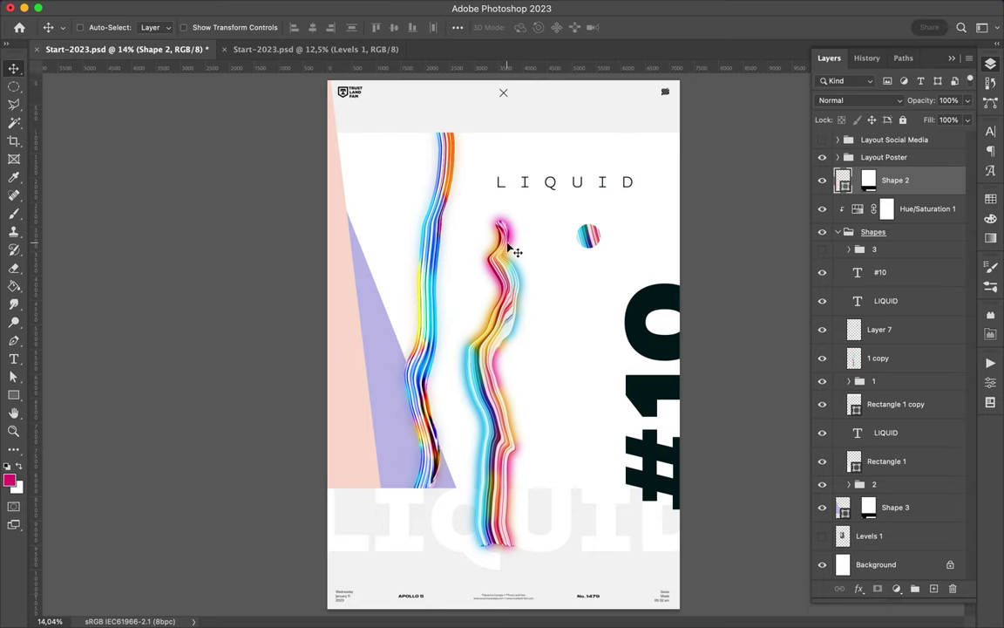
Paint a soft lavender glow over the L on a new layer.
key(b)
key(ctrl+shift+alt+n)
click(990, 199)
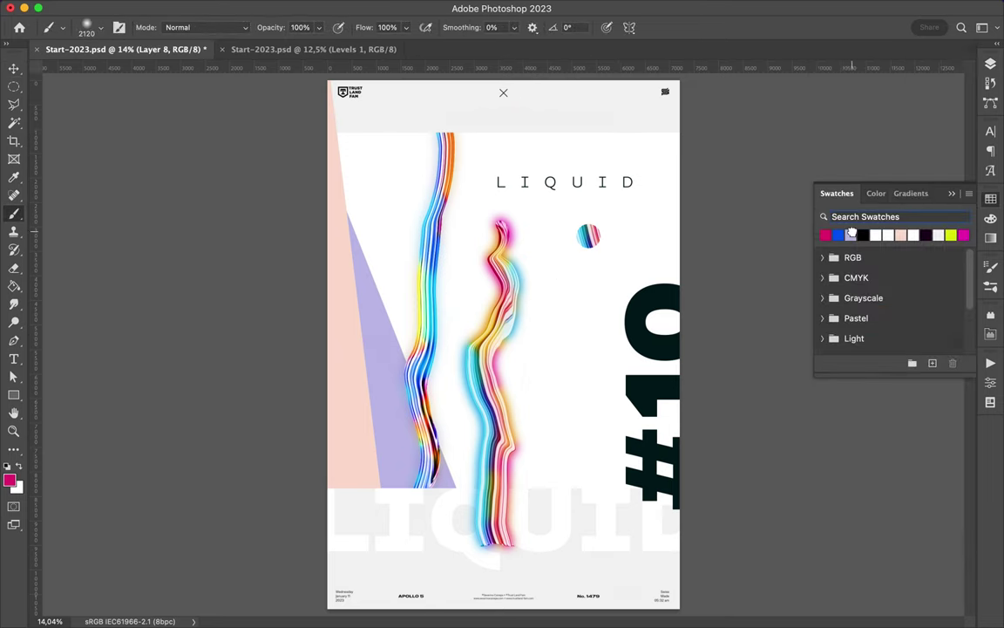
click(825, 235)
drag(501, 179, 514, 188)
Move the lavender glow into the top band, duplicate it lower down, and save.
key(v)
key(m)
drag(659, 182, 663, 188)
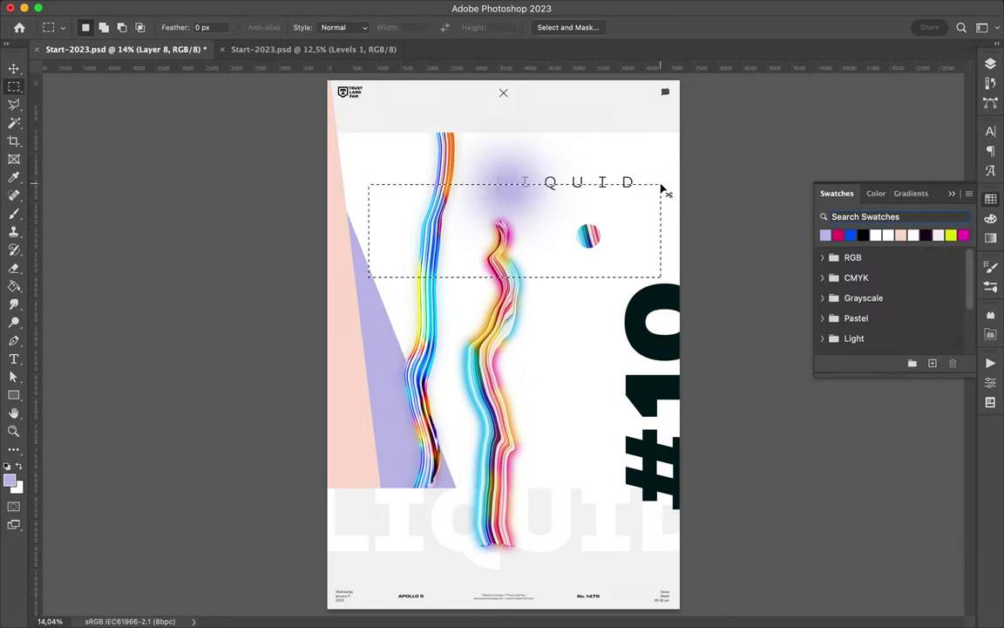
key(ctrl+d)
key(v)
drag(516, 177, 574, 122)
drag(574, 199, 561, 562)
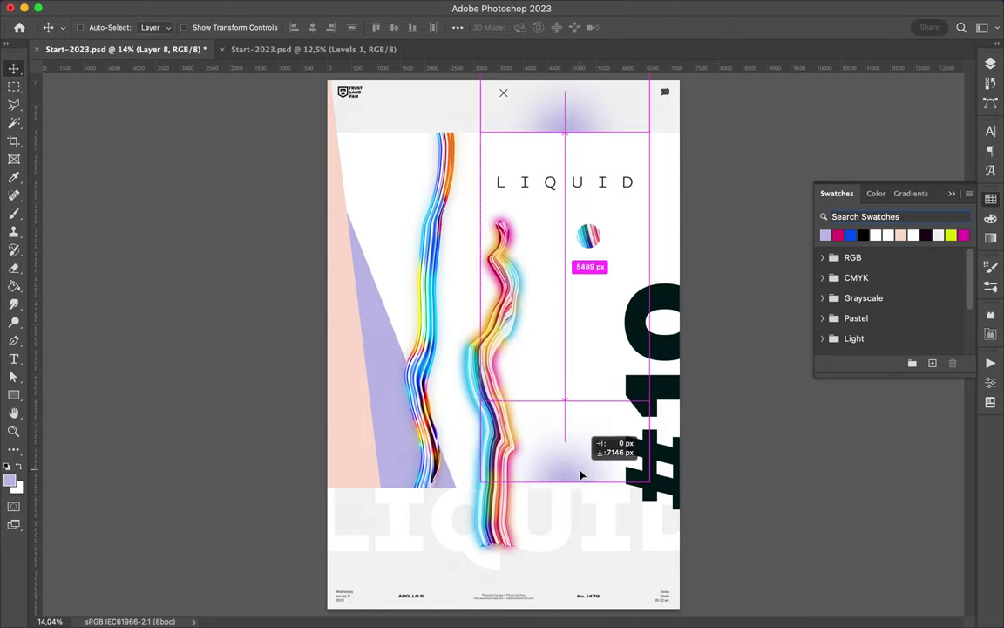
scroll(563, 562, up, 5)
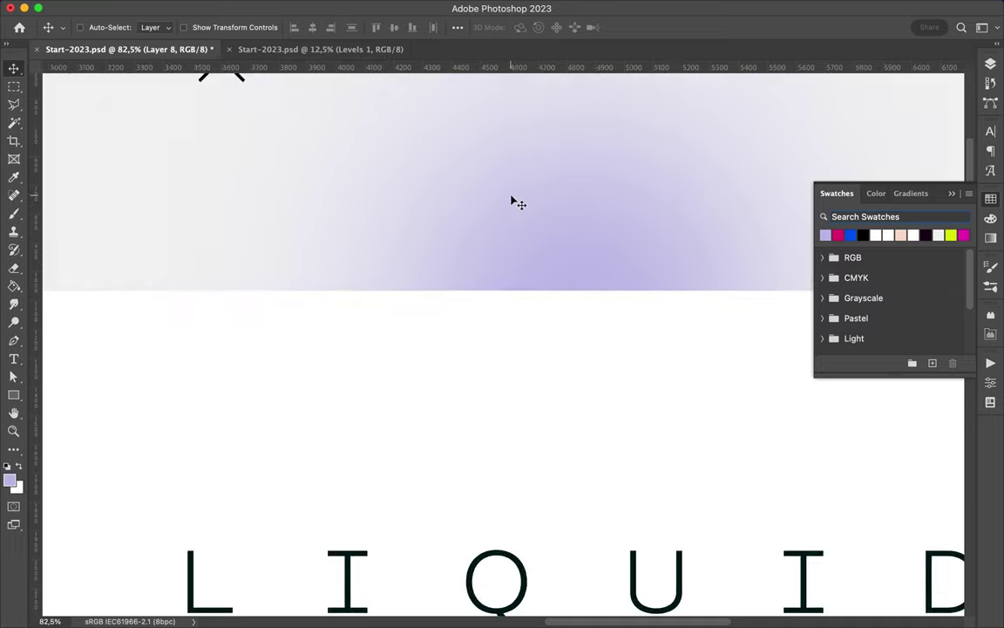
scroll(517, 202, down, 5)
key(ctrl+s)
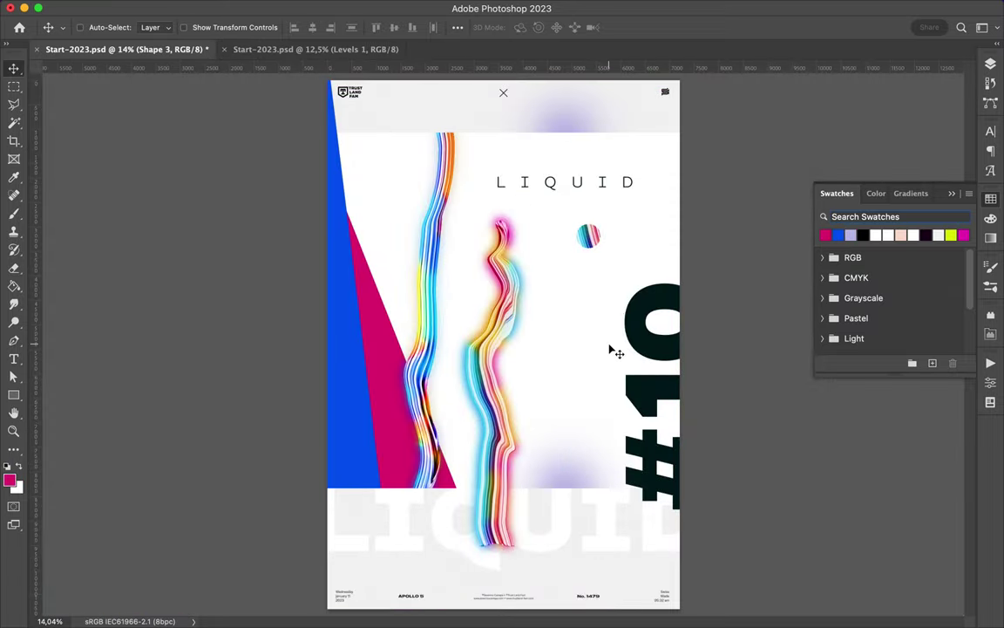
Copy a thin vertical slice of the 1 copy streak to its own layer, move it toward #10, and save.
key(m)
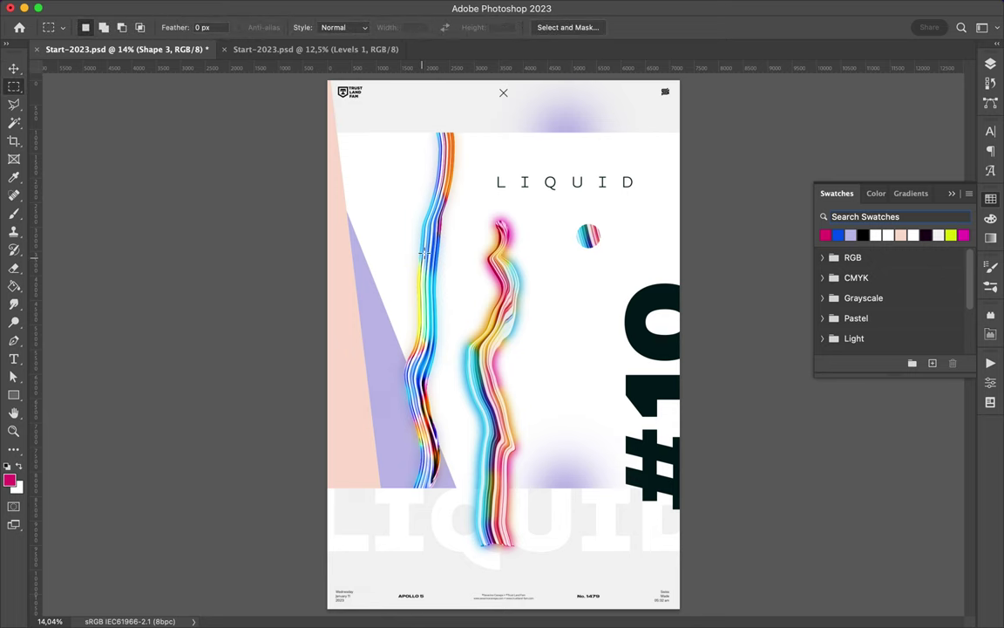
key(F7)
ctrl+click(498, 399)
drag(467, 157, 499, 527)
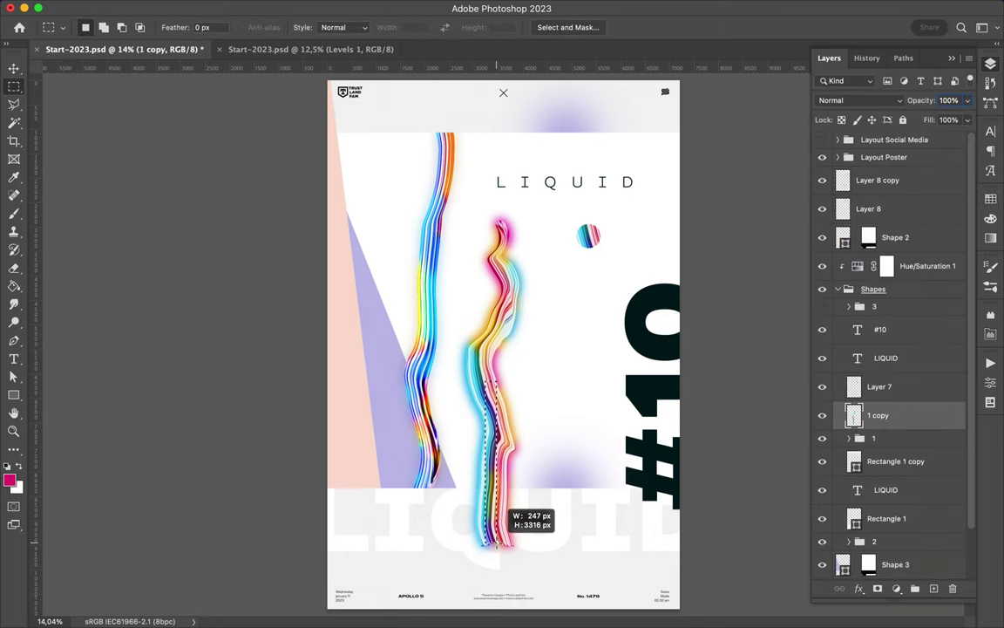
key(ctrl+j)
key(v)
drag(492, 423, 684, 423)
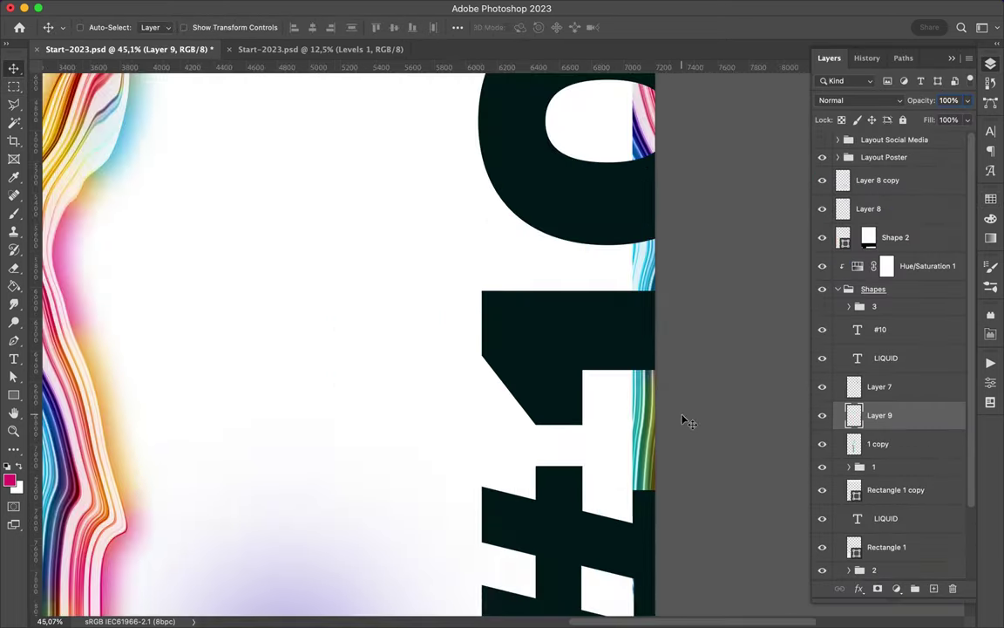
key(ctrl+s)
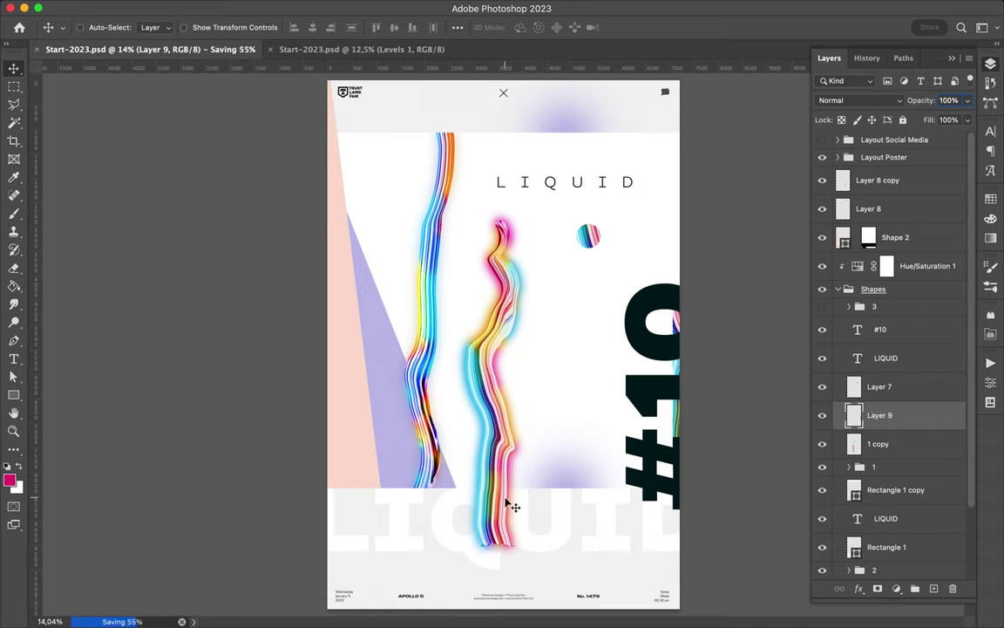
Reposition the #10 text and paste a copy of the Shape 2 triangle as a new layer.
drag(646, 402, 275, 259)
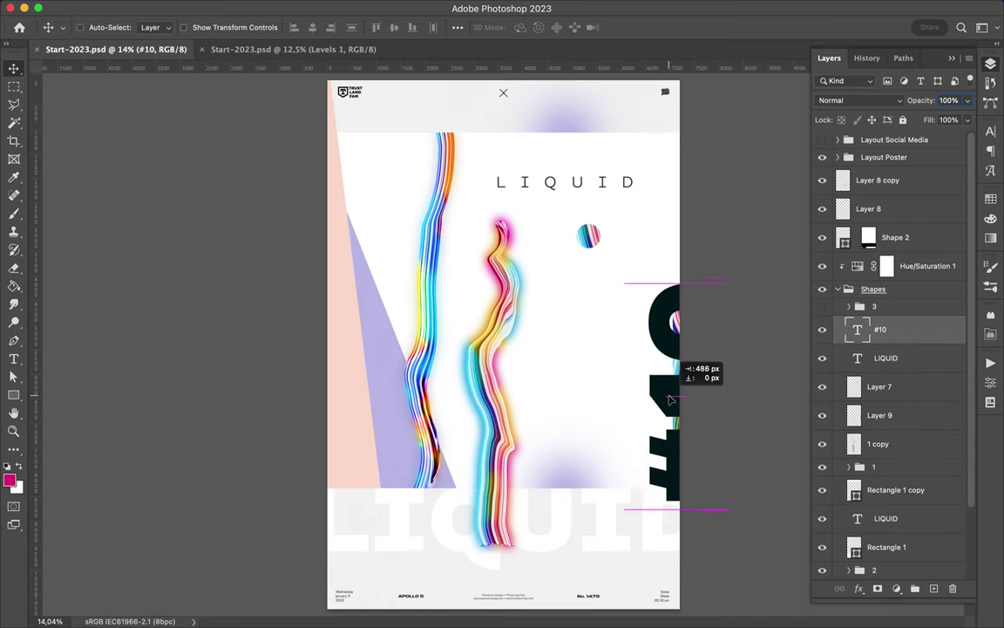
click(347, 444)
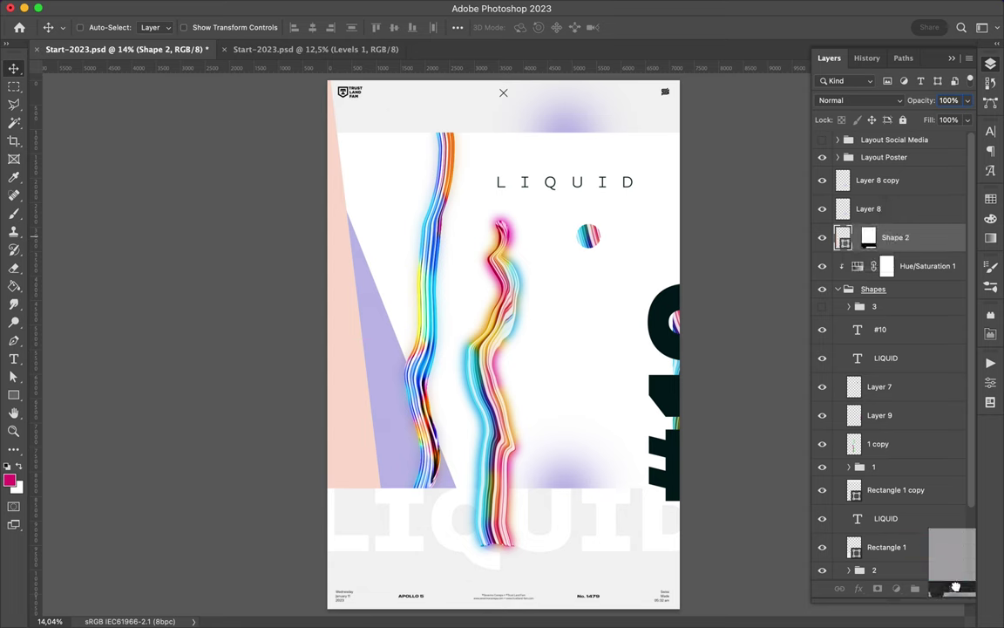
key(a)
key(v)
click(885, 518)
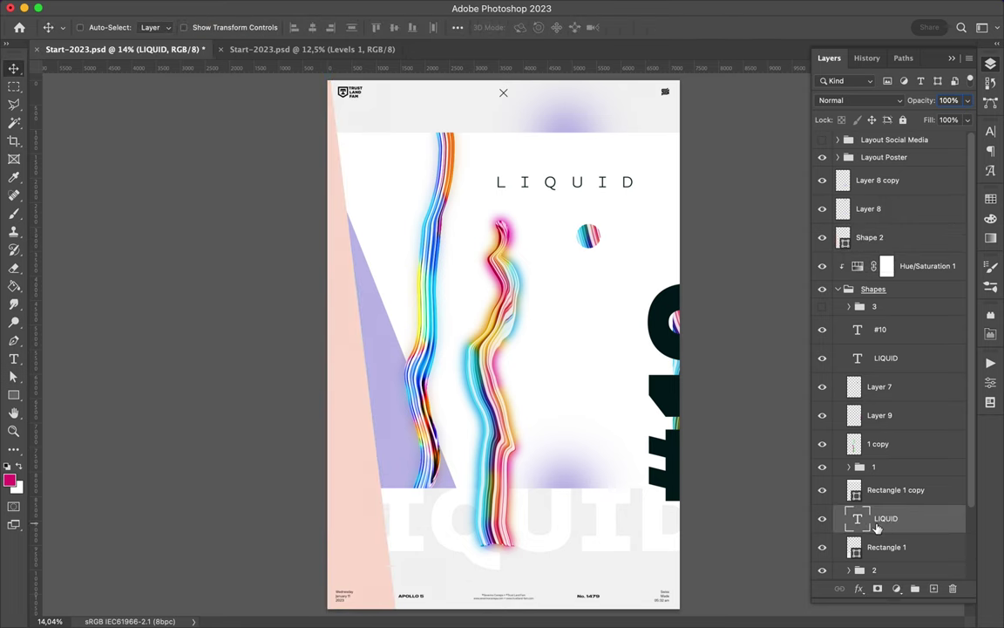
key(ctrl+v)
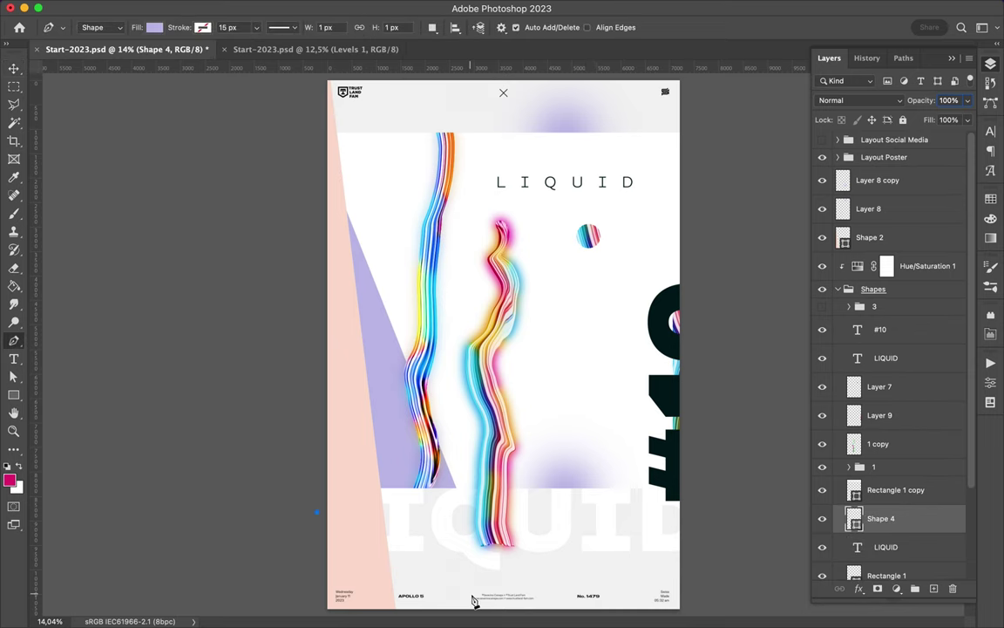
Move the new triangle layer up the stack and recolour its fill from the Swatches.
scroll(500, 347, down, 2)
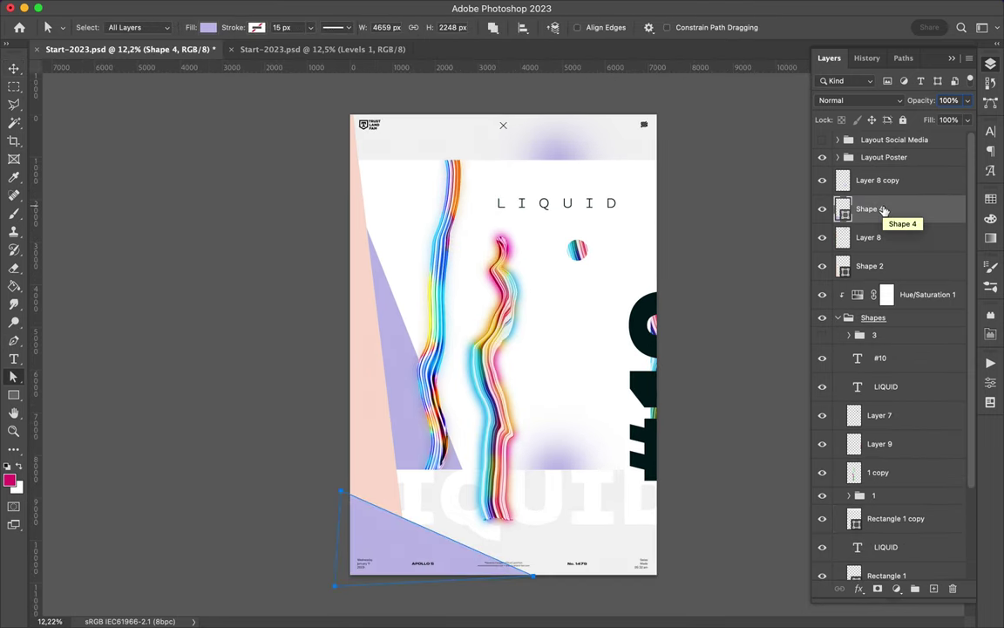
drag(883, 210, 871, 309)
key(i)
click(425, 538)
key(a)
click(990, 199)
key(alt+BackSpace)
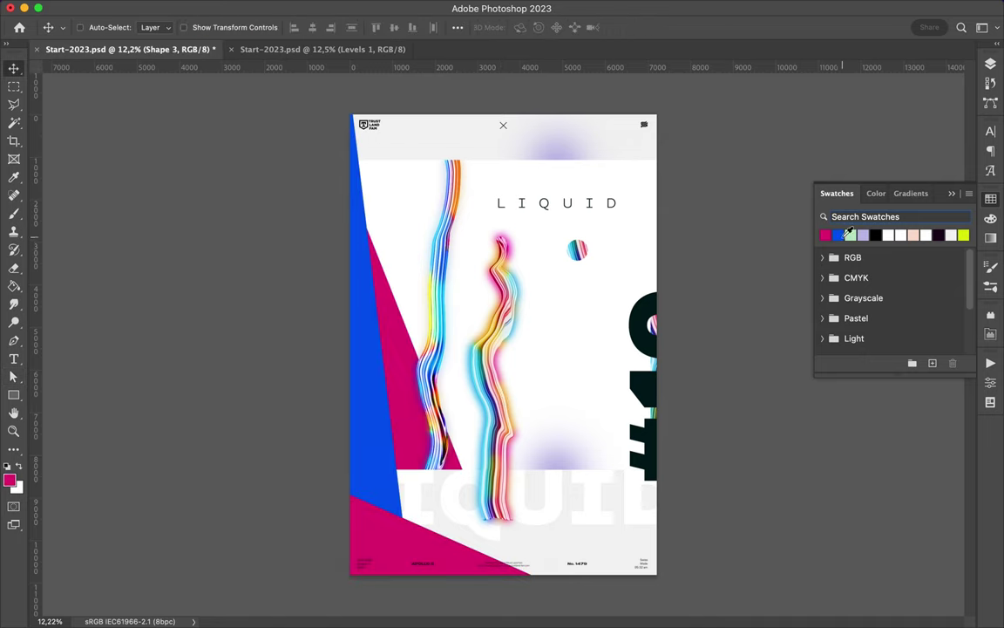
key(v)
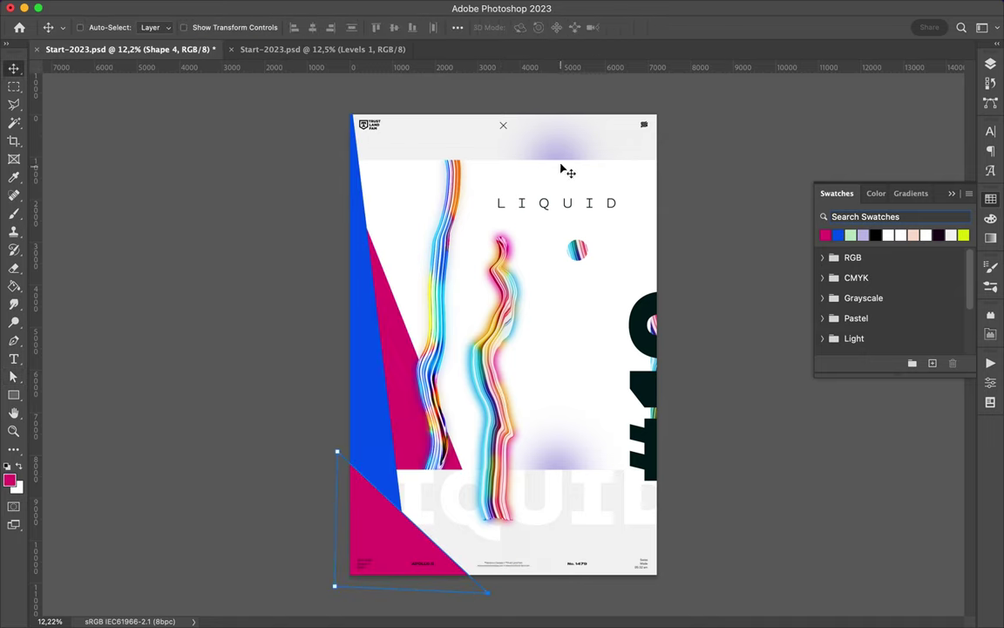
Paint a soft magenta glow on a new layer and move it to the poster's top.
key(b)
key(ctrl+shift+alt+n)
click(511, 325)
key(m)
mouse_move(451, 385)
mouse_down()
mouse_move(607, 321)
mouse_move(607, 329)
mouse_up()
key(v)
drag(545, 301, 560, 146)
Lower Shape 3's fill to 22% and place a narrower #10 copy at the upper left.
click(541, 299)
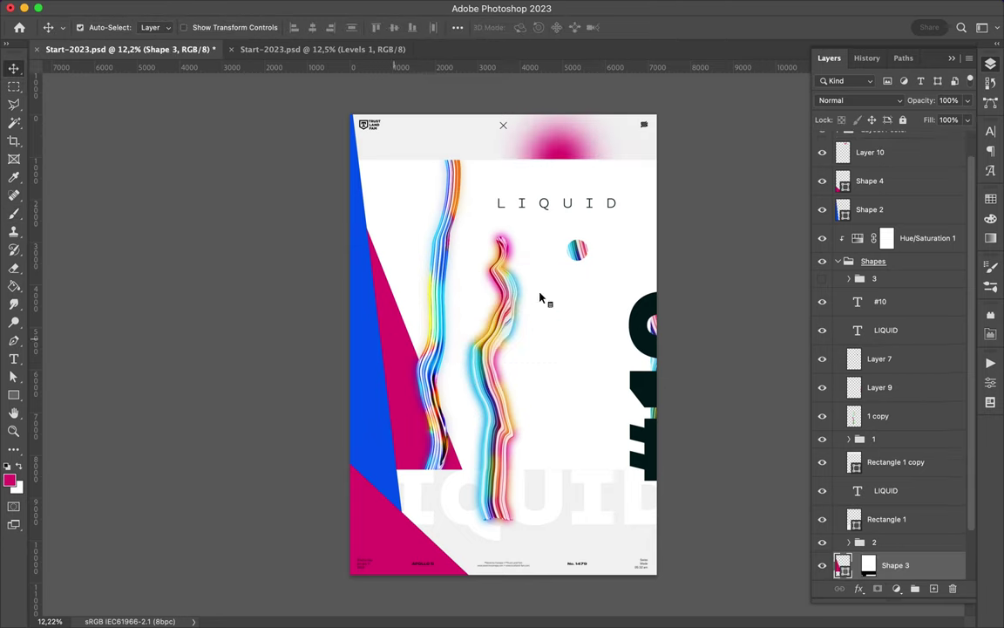
drag(936, 140, 916, 137)
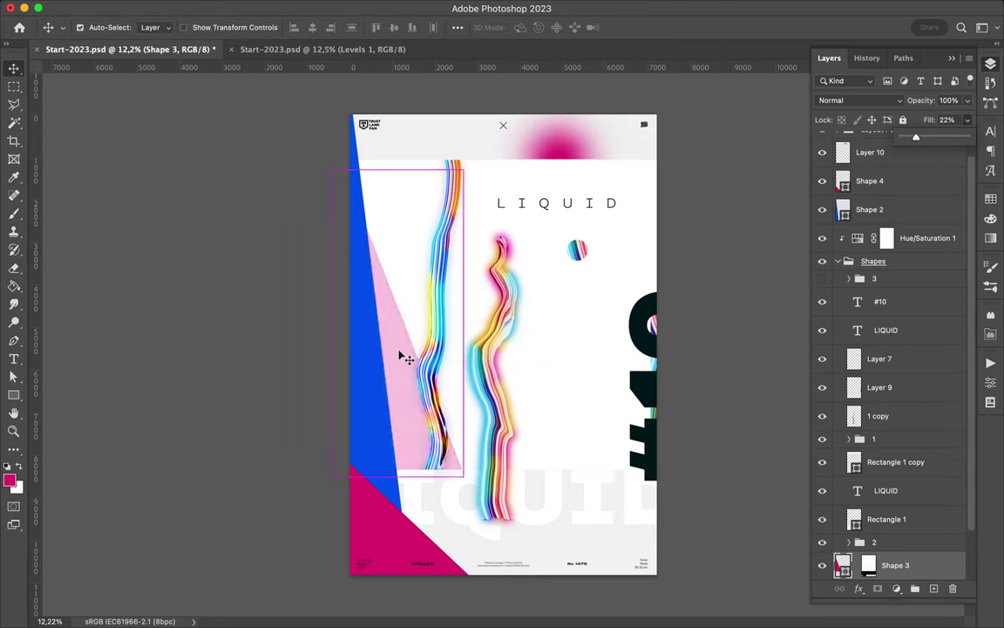
ctrl+click(643, 353)
drag(643, 353, 392, 201)
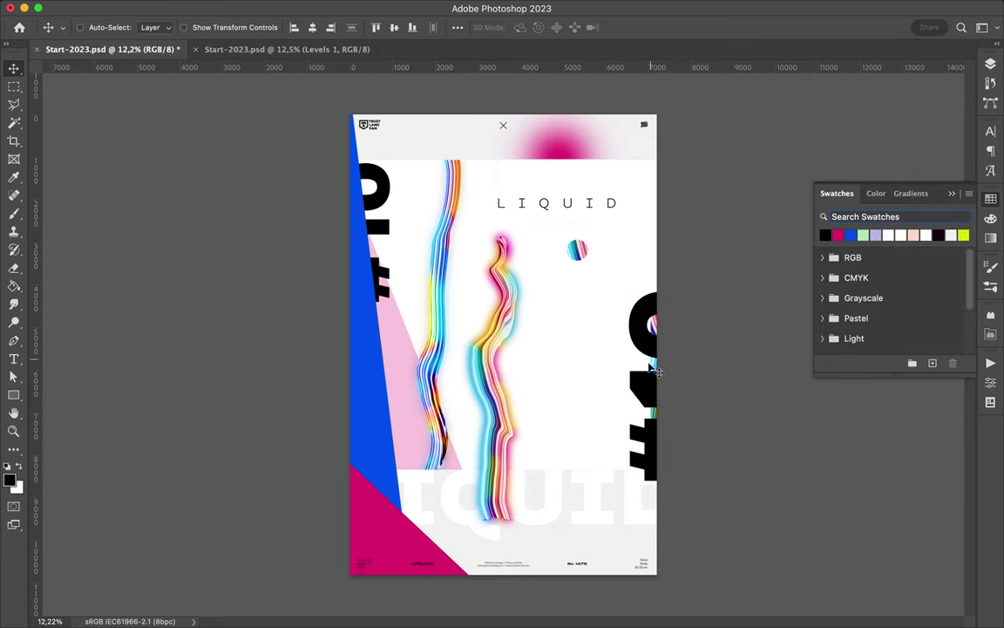
key(ctrl+t)
drag(728, 392, 710, 410)
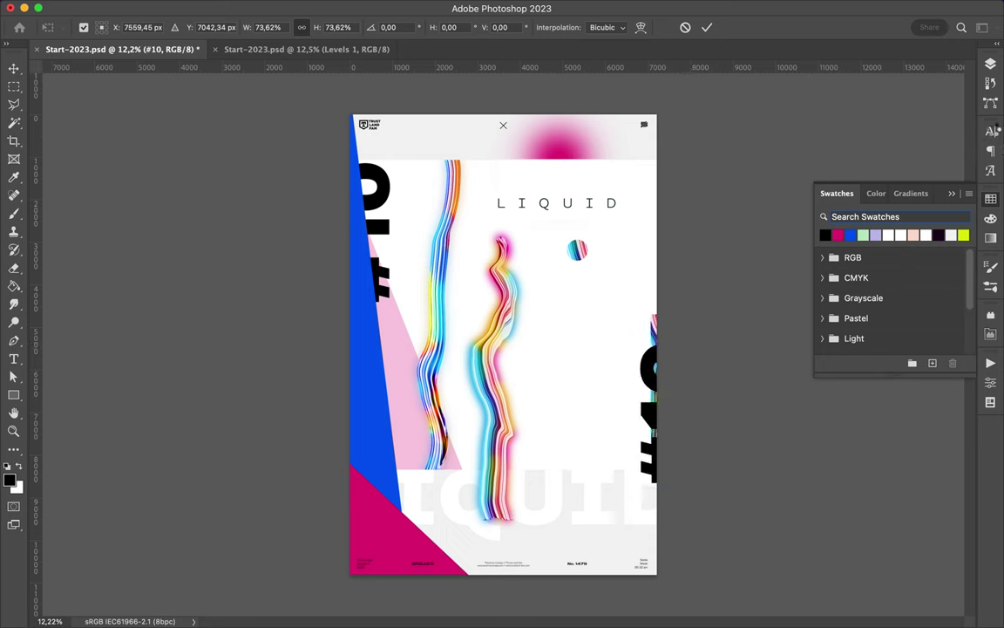
Set the #10 font style to ExtraBold and remove the left #10 copy.
key(Return)
click(991, 130)
click(969, 155)
click(919, 294)
drag(647, 396, 649, 405)
mouse_move(381, 229)
mouse_down()
mouse_move(686, 349)
mouse_move(656, 399)
mouse_up()
Try moving and duplicating the magenta glow, then undo to remove the glow copies.
drag(571, 149, 567, 185)
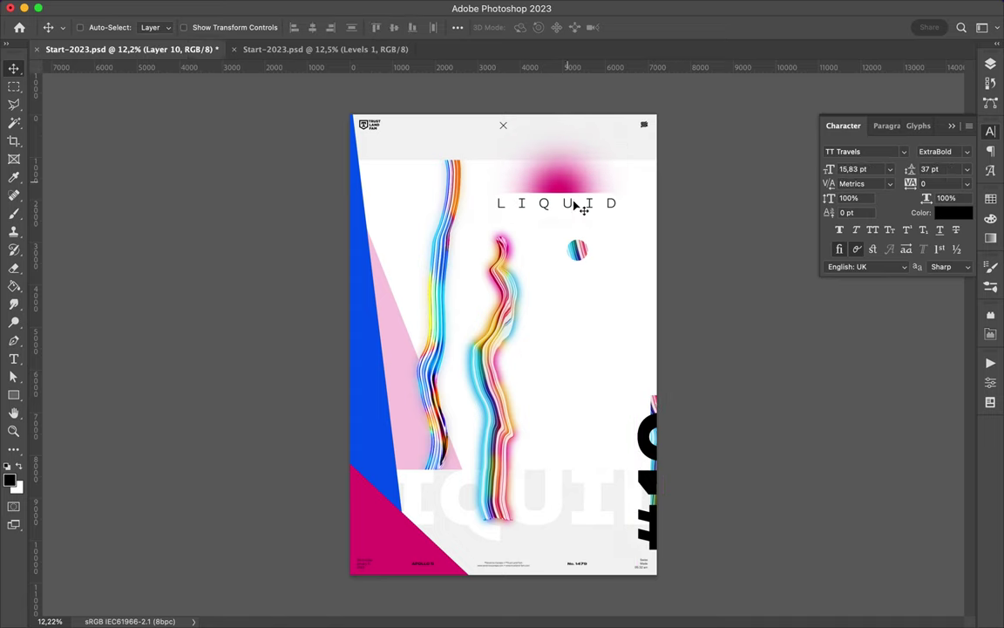
key(m)
mouse_move(510, 127)
mouse_down()
mouse_move(566, 178)
mouse_move(564, 268)
mouse_move(364, 456)
mouse_up()
key(ctrl+j)
key(ctrl+z)
key(ctrl+z)
key(ctrl+z)
Lower the top band's right anchor to slant its top edge.
key(a)
click(560, 155)
drag(663, 164, 666, 198)
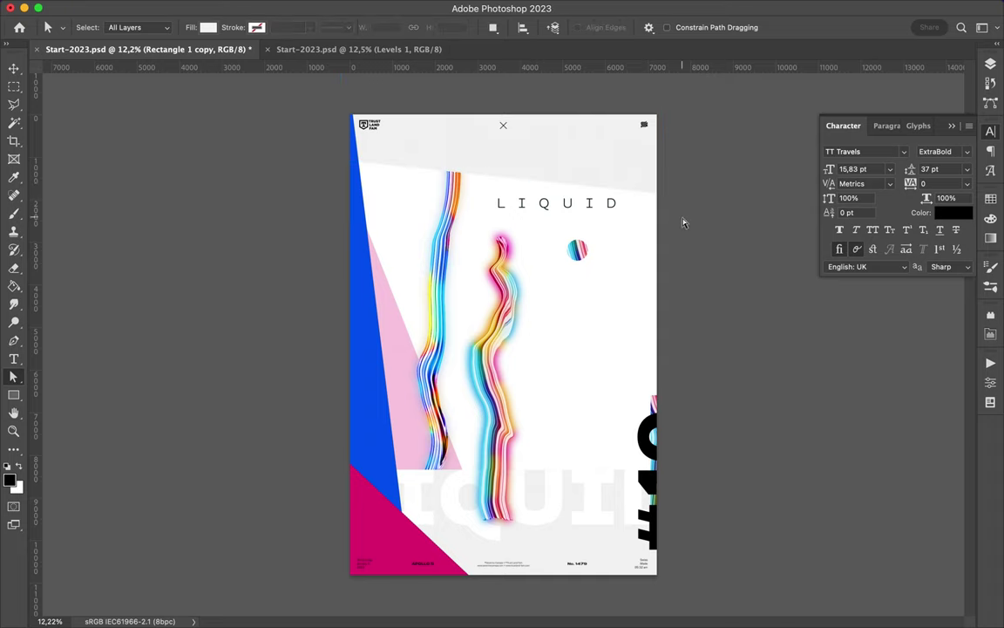
Delete the pale pink triangle and reselect the top band's path.
key(v)
click(397, 343)
key(Delete)
key(a)
click(348, 163)
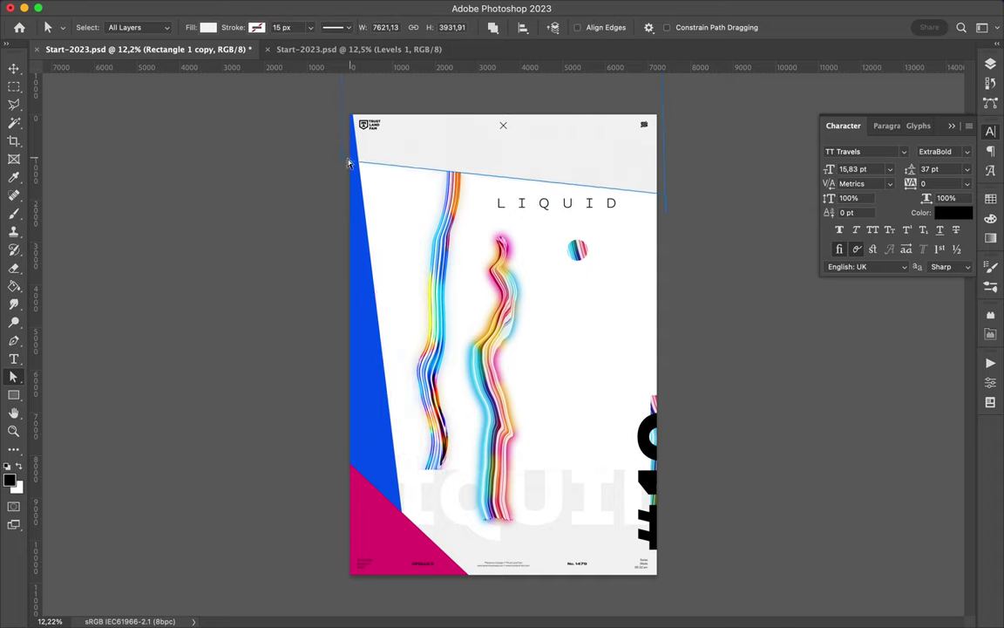
key(v)
Draw a new left-edge shape with the Pen tool.
key(a)
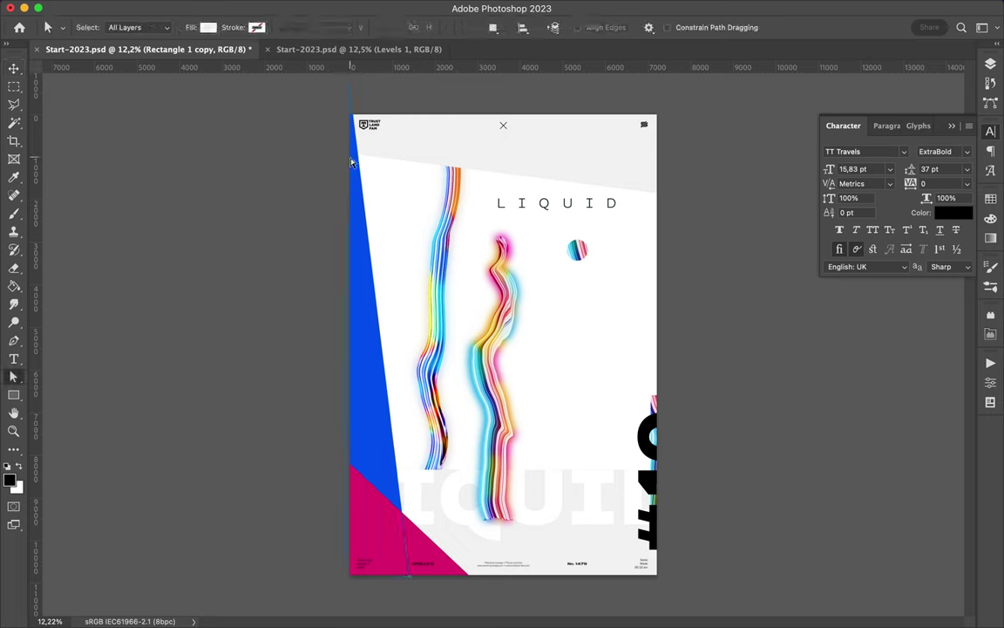
key(p)
click(409, 576)
click(345, 578)
click(350, 83)
key(a)
key(v)
Draw a magenta triangle in the top-right corner and shift it up and right.
key(p)
click(671, 154)
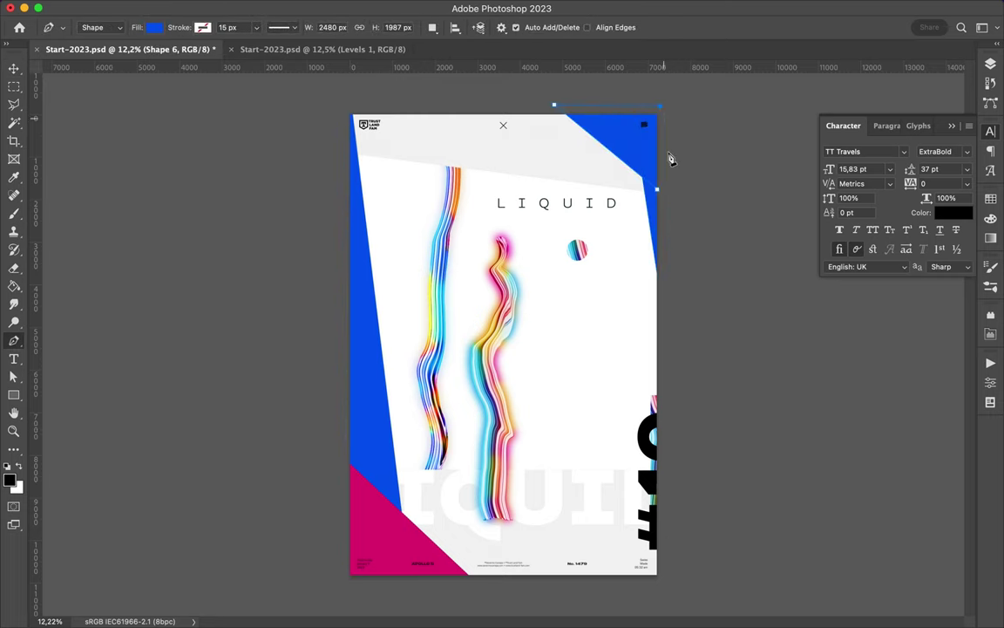
key(a)
click(990, 198)
click(826, 235)
key(v)
key(a)
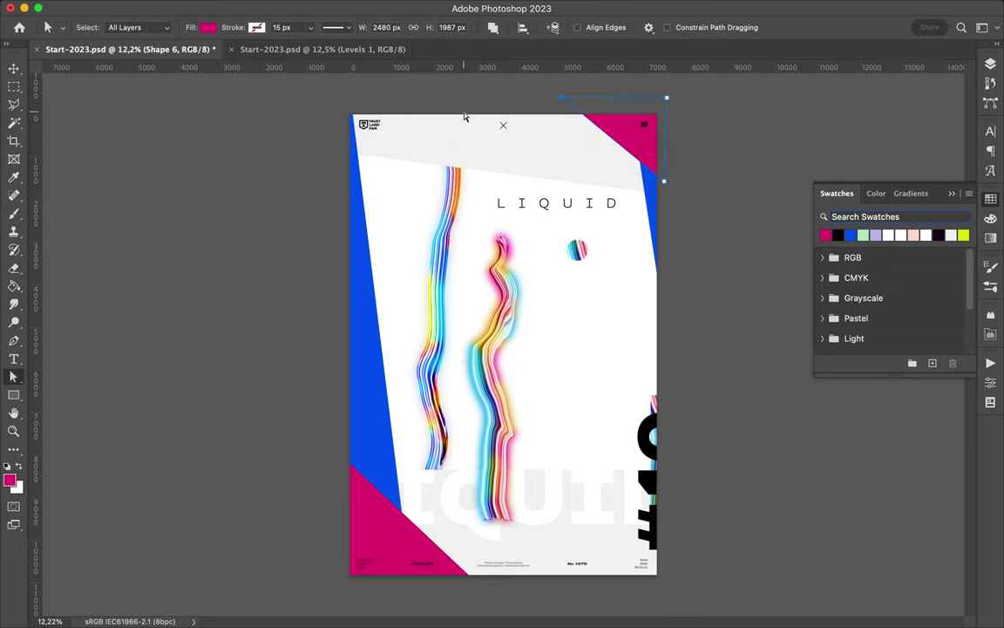
key(v)
drag(591, 116, 617, 102)
Shift the blue right strip up and left.
drag(650, 187, 641, 161)
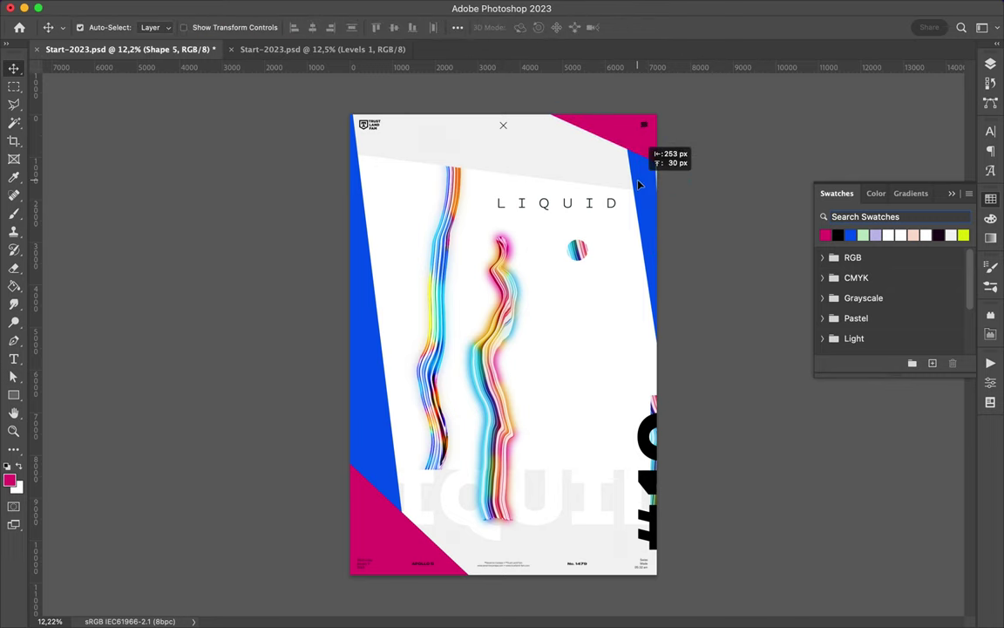
key(a)
key(v)
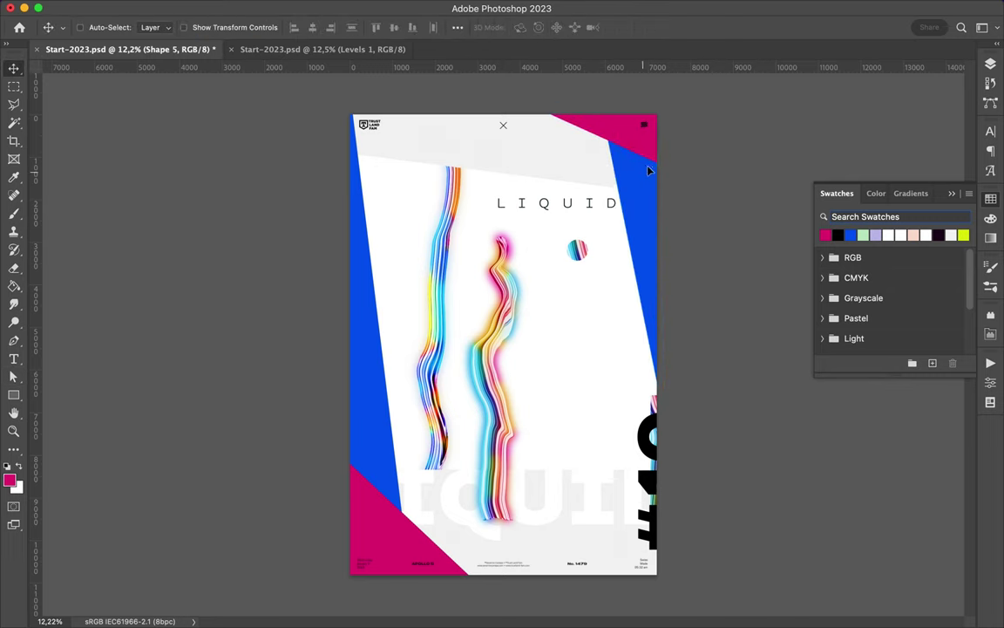
Rotate the LIQUID text 90° so it runs vertically.
click(575, 206)
key(ctrl+t)
drag(631, 211, 578, 157)
key(Return)
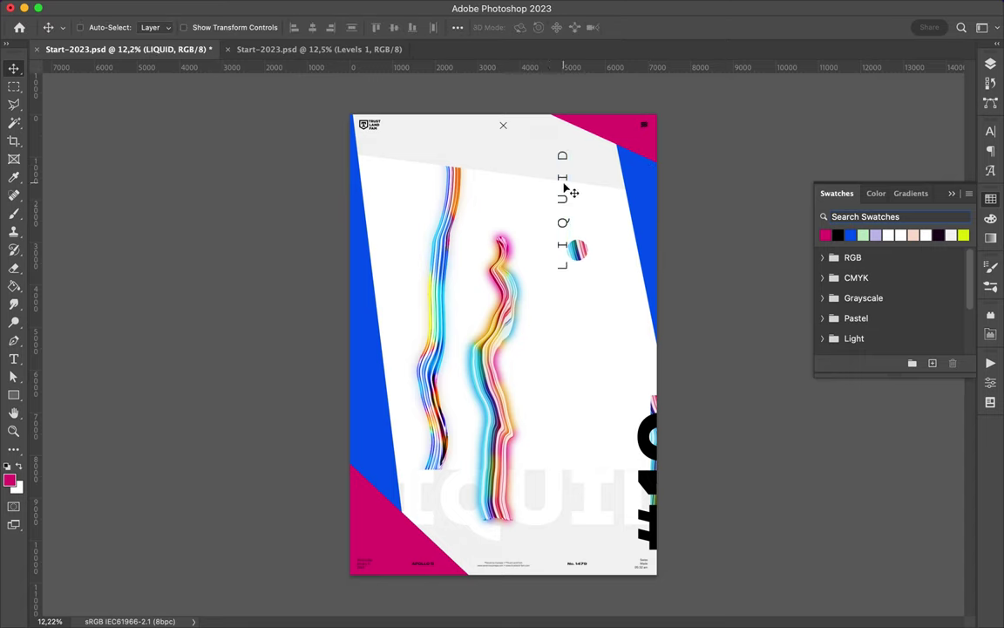
Draw a large circle with no fill and a coloured 35 px stroke.
key(u)
click(569, 176)
key(Escape)
key(shift+u)
drag(583, 202, 586, 204)
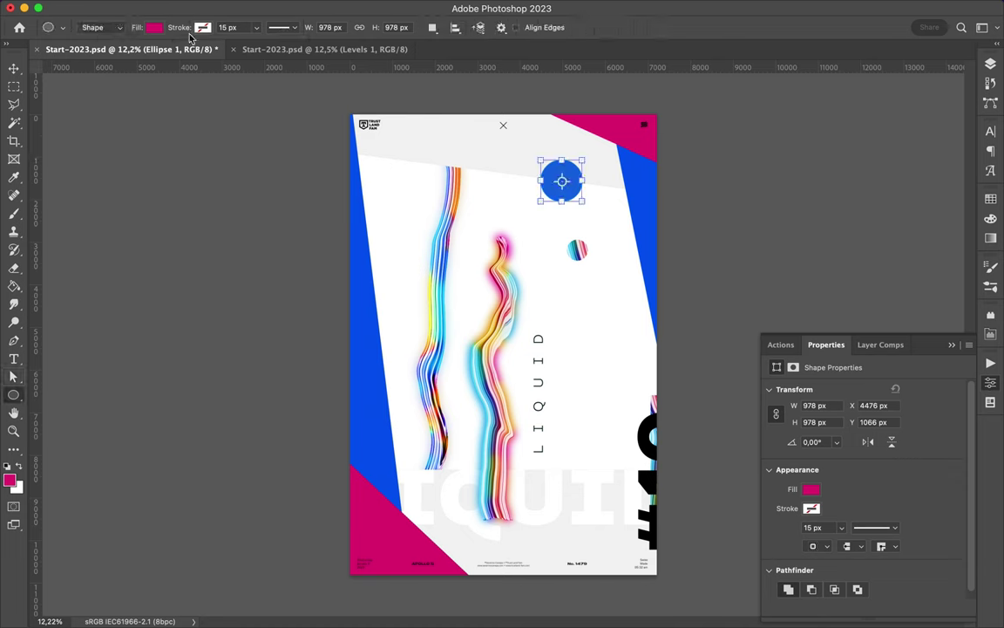
click(203, 27)
click(119, 102)
click(122, 56)
click(227, 27)
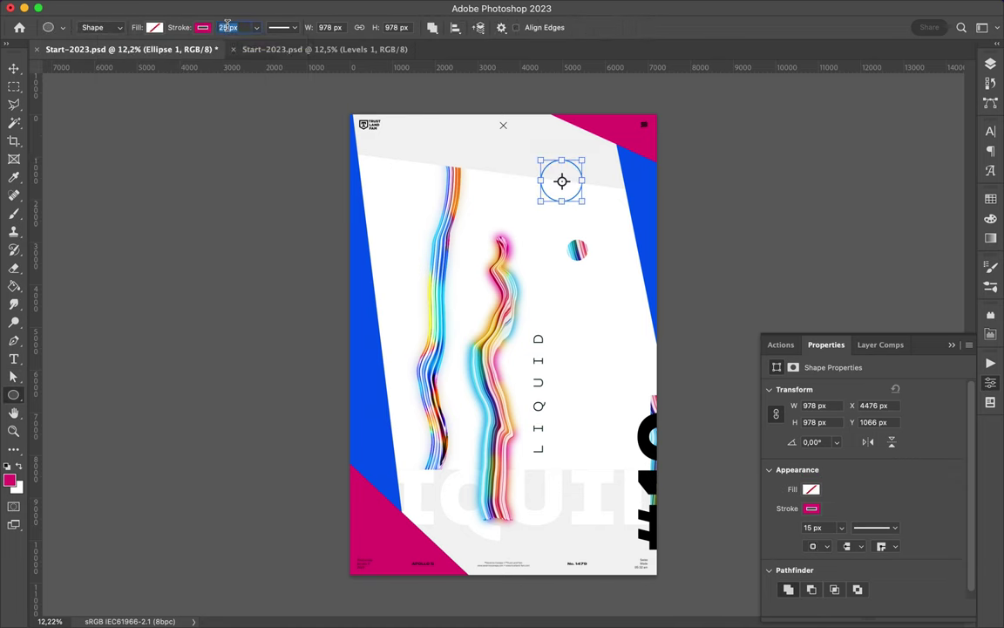
text(35)
key(Return)
key(a)
Move the large circle down and left and start a second circle beside it.
scroll(590, 227, up, 1)
key(v)
mouse_move(582, 219)
mouse_down()
mouse_move(563, 257)
mouse_move(603, 267)
mouse_up()
key(u)
key(v)
key(a)
click(280, 27)
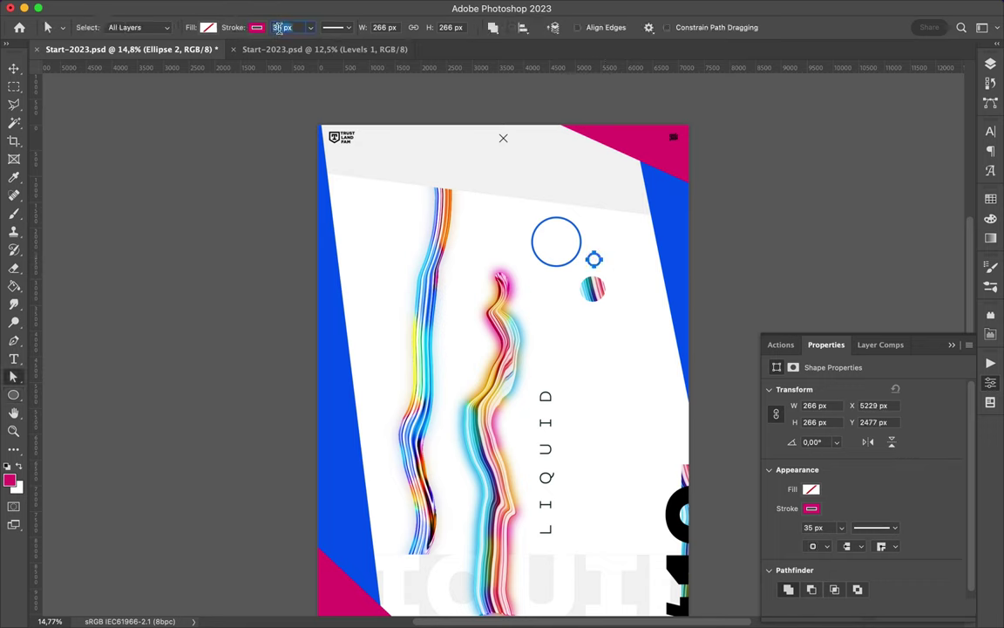
Draw a tiny circle near the lower streak with no fill and a magenta stroke.
click(567, 201)
key(u)
drag(531, 298, 544, 312)
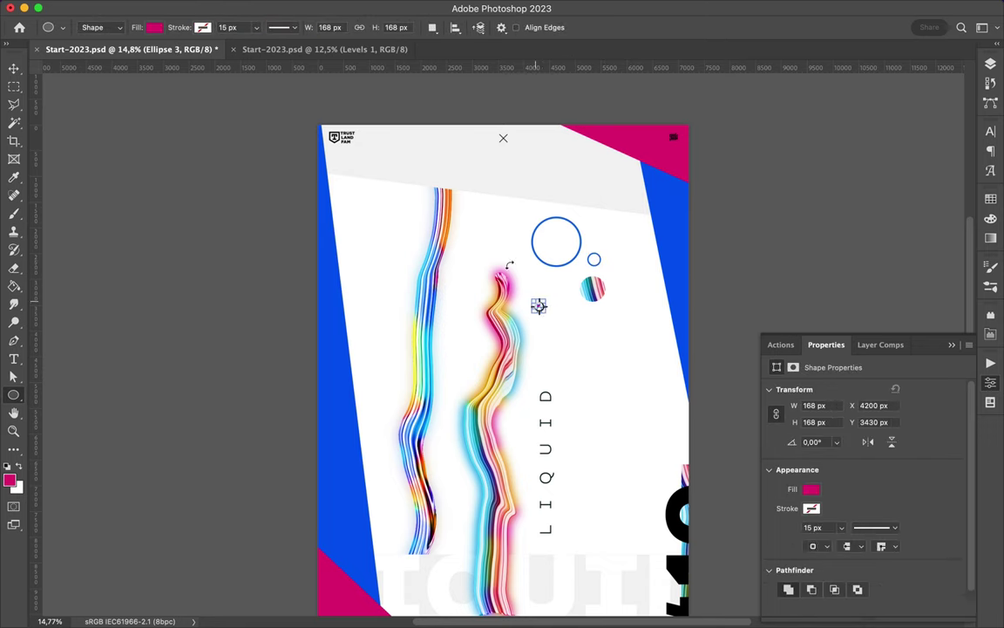
key(a)
click(209, 27)
click(126, 55)
click(256, 27)
click(167, 102)
Dismiss the no-layers alert and select the tiny circle's layer.
key(v)
click(541, 316)
key(Return)
click(537, 307)
key(u)
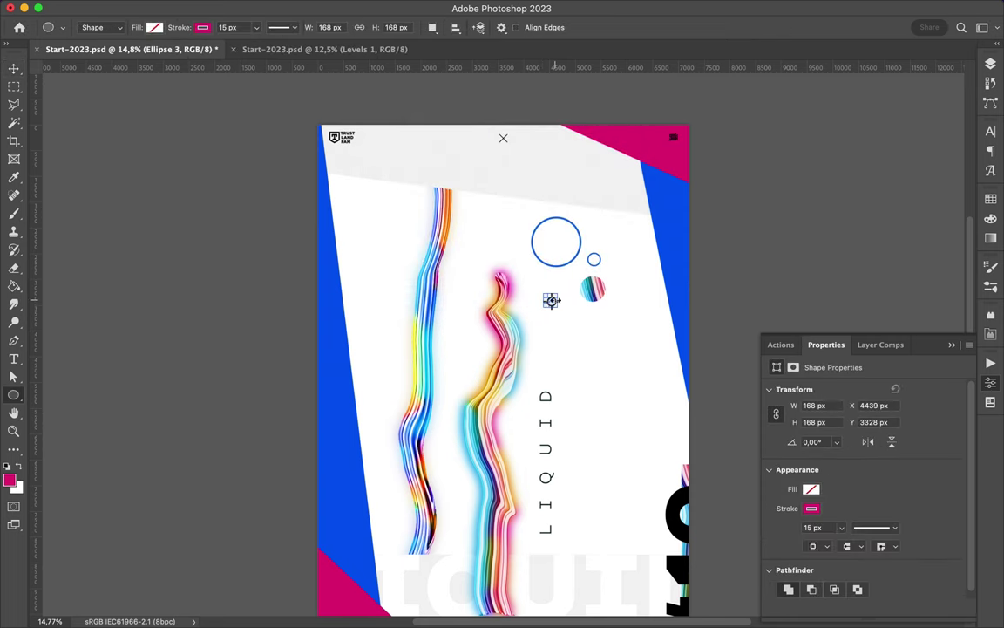
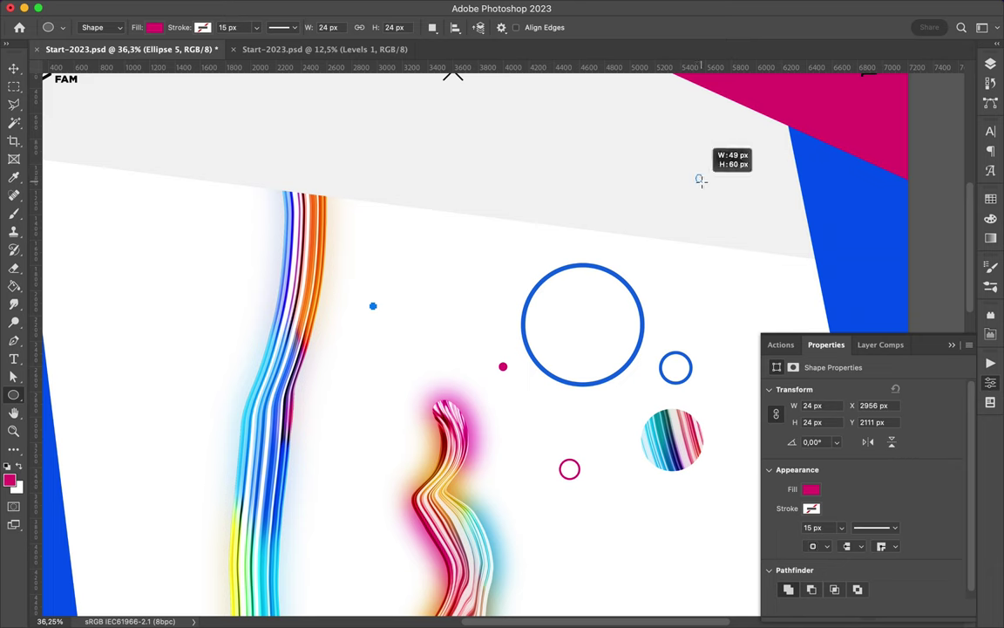
Draw two small blue dots beside and below the large circle.
scroll(619, 400, down, 3)
drag(471, 123, 472, 123)
click(154, 27)
click(130, 102)
drag(575, 285, 593, 303)
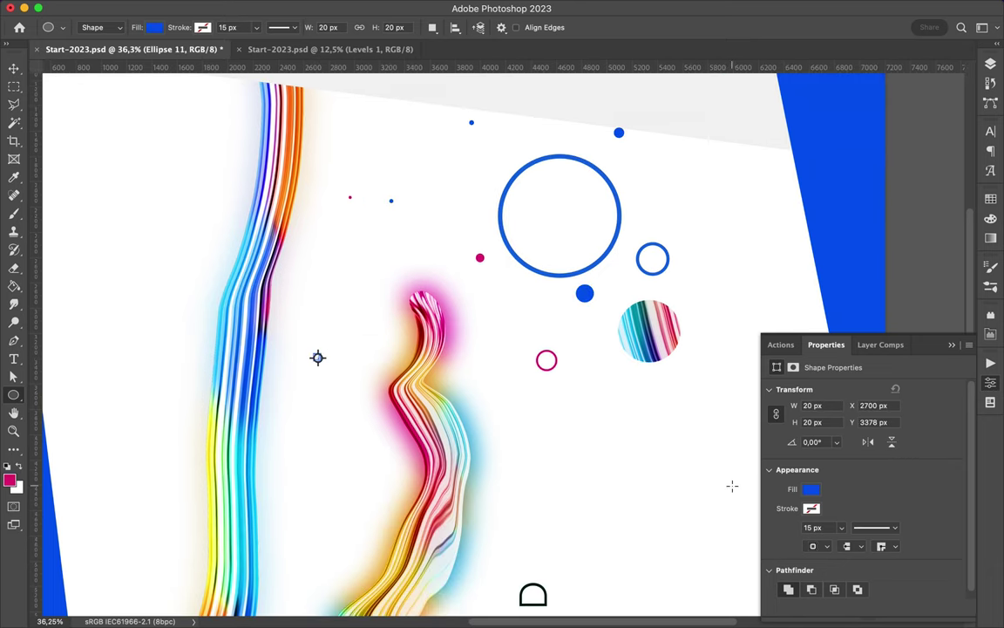
Draw a thin blue diagonal line at 45° beside the LIQUID text.
scroll(783, 199, down, 5)
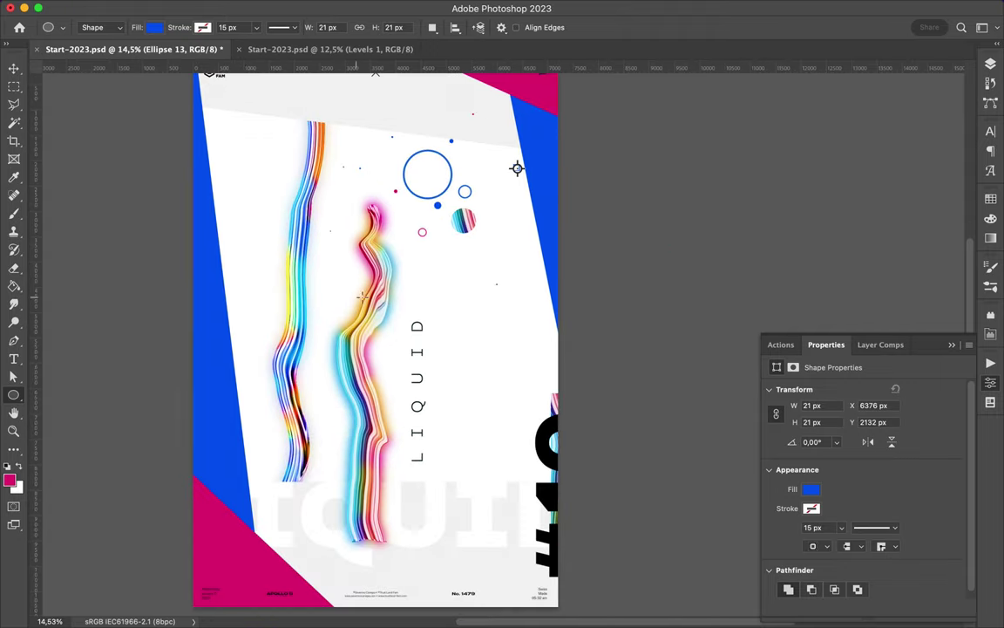
key(p)
shift+click(437, 360)
key(a)
click(258, 27)
click(167, 101)
click(281, 27)
key(Return)
click(498, 250)
Duplicate the diagonal line, shorten the copy and thicken its stroke into a bar.
key(v)
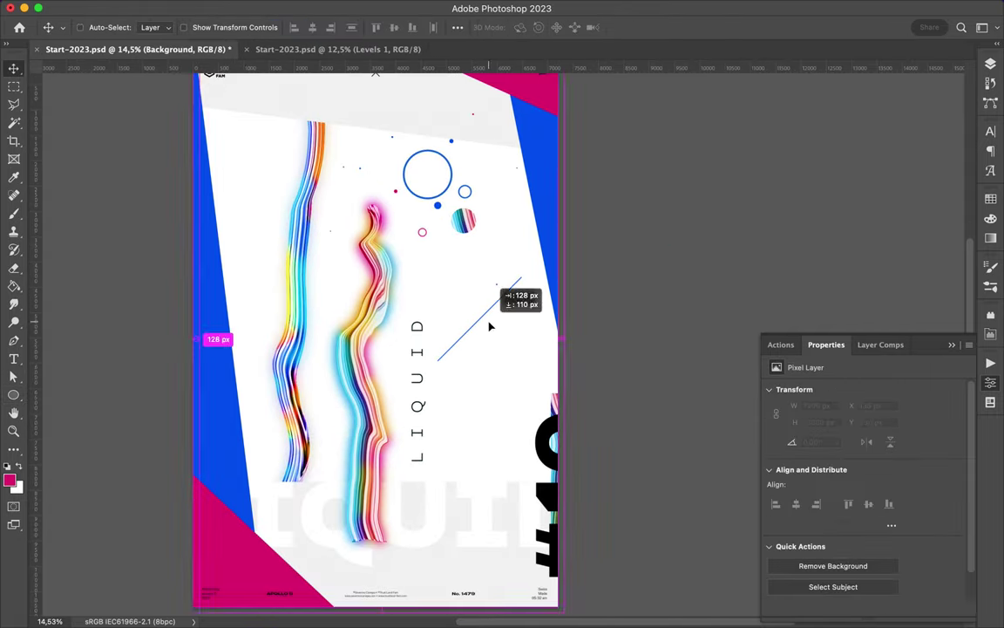
scroll(504, 310, up, 3)
scroll(506, 312, up, 1)
super+click(523, 239)
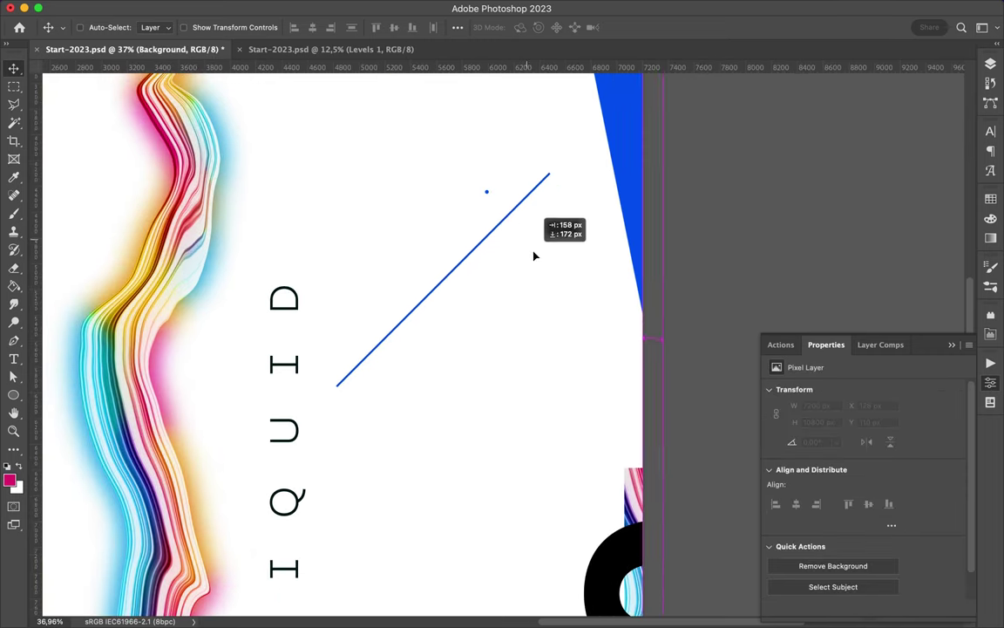
key(a)
click(468, 259)
key(v)
mouse_move(471, 253)
mouse_down()
mouse_move(486, 264)
mouse_move(384, 360)
mouse_up()
key(ctrl+t)
key(Return)
key(a)
key(v)
Begin a new pen shape at the upper left of the poster.
scroll(366, 214, down, 5)
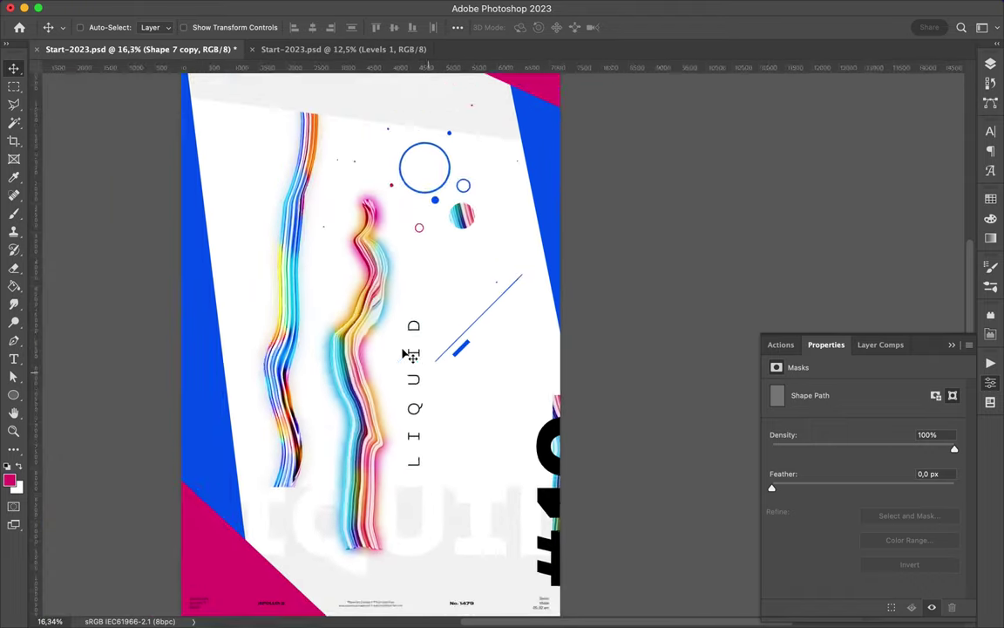
key(p)
click(323, 132)
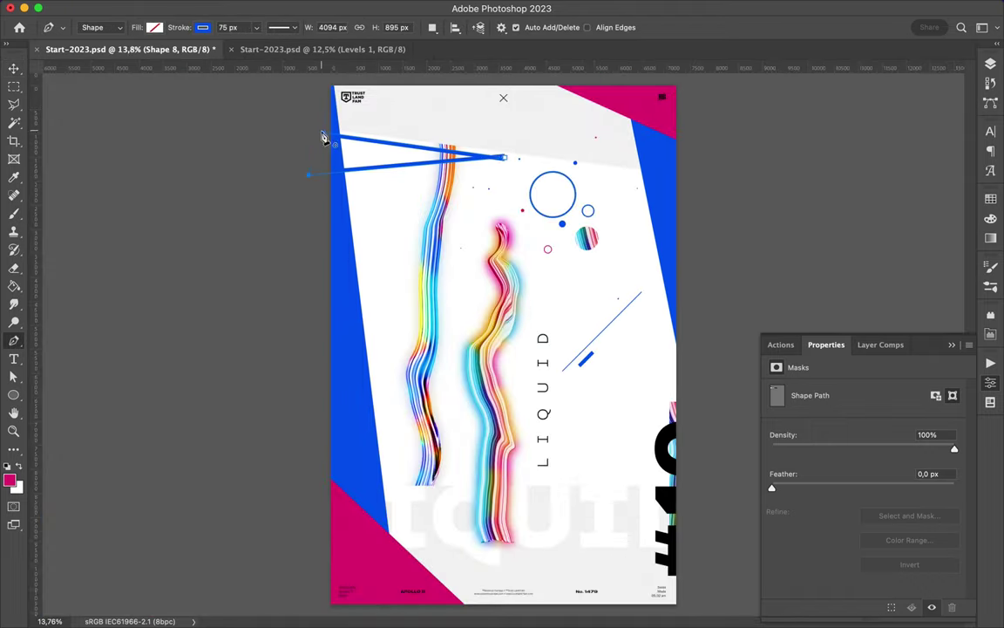
Fill the wedge white with no stroke and move Shape 8 just above Background.
click(991, 200)
click(202, 27)
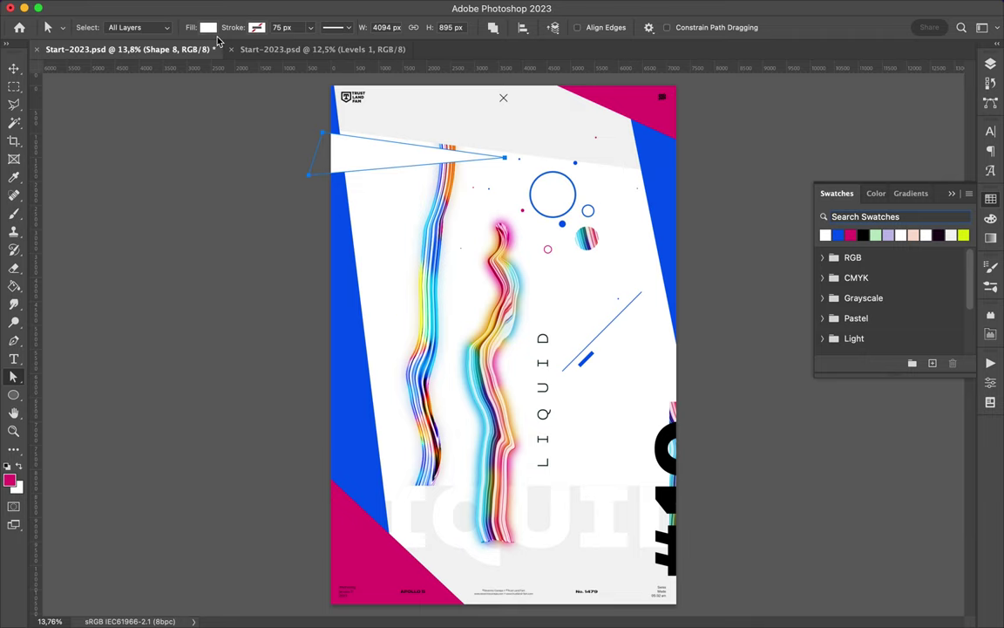
click(991, 64)
mouse_move(880, 451)
mouse_down()
mouse_move(907, 516)
mouse_move(907, 548)
mouse_up()
click(208, 27)
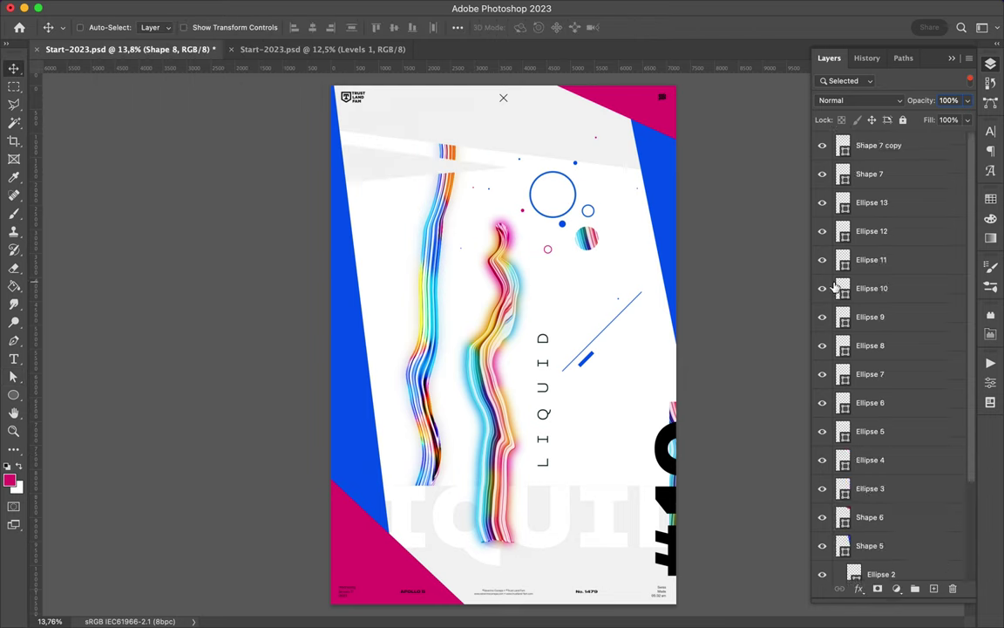
Sample cyan from the liquid strokes and fill both side bands cyan.
drag(881, 524, 909, 557)
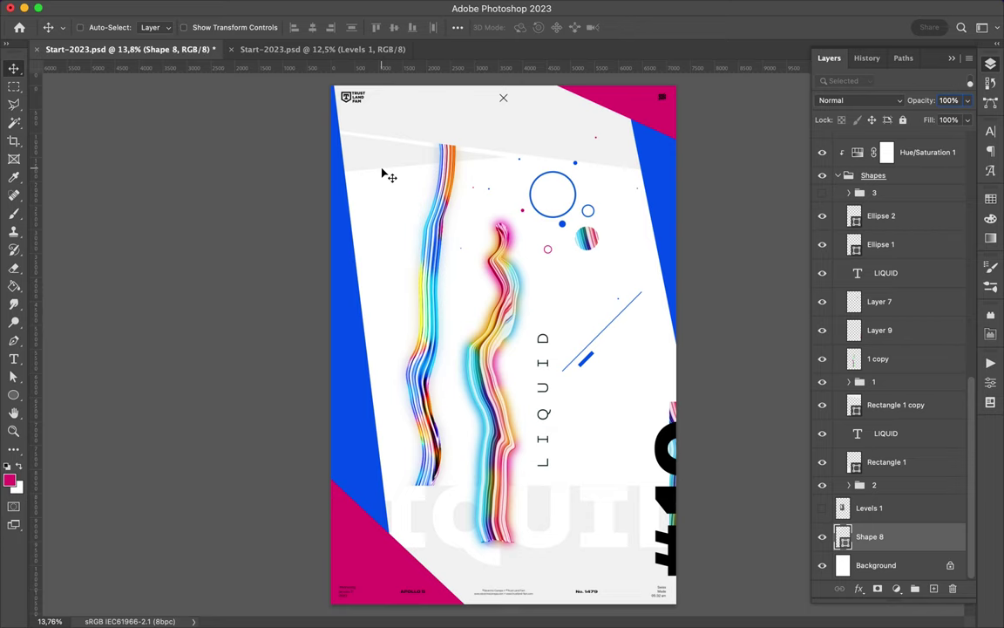
key(i)
drag(434, 318, 433, 294)
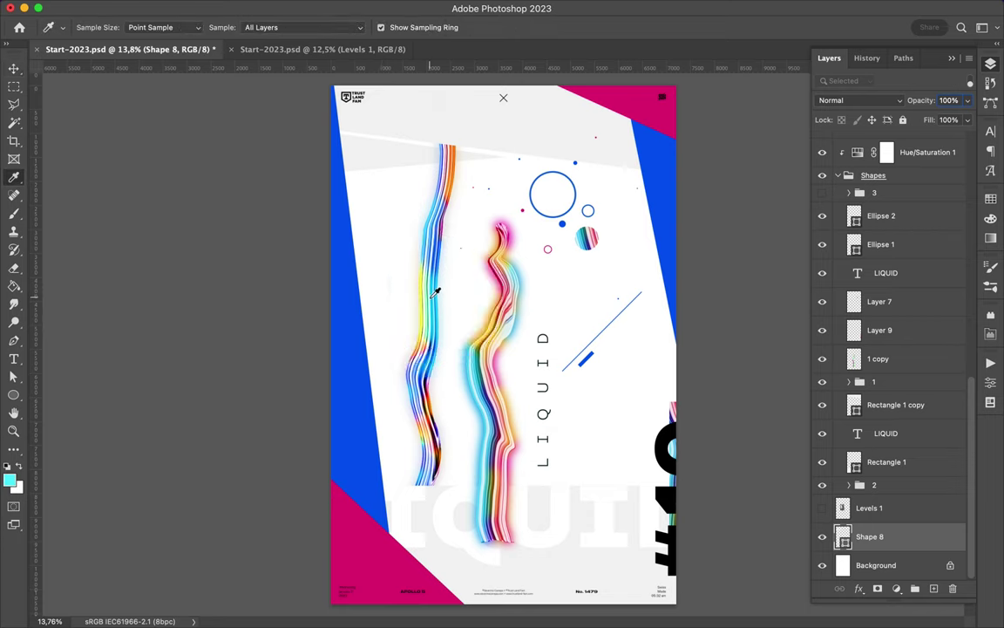
key(a)
double_click(659, 291)
click(990, 198)
click(825, 235)
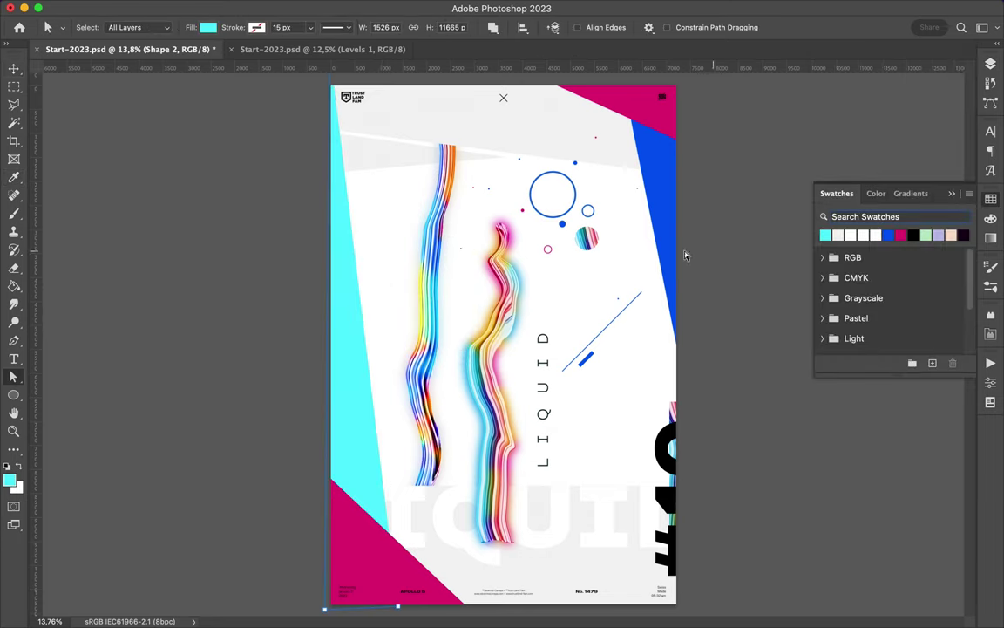
ctrl+click(668, 227)
click(826, 234)
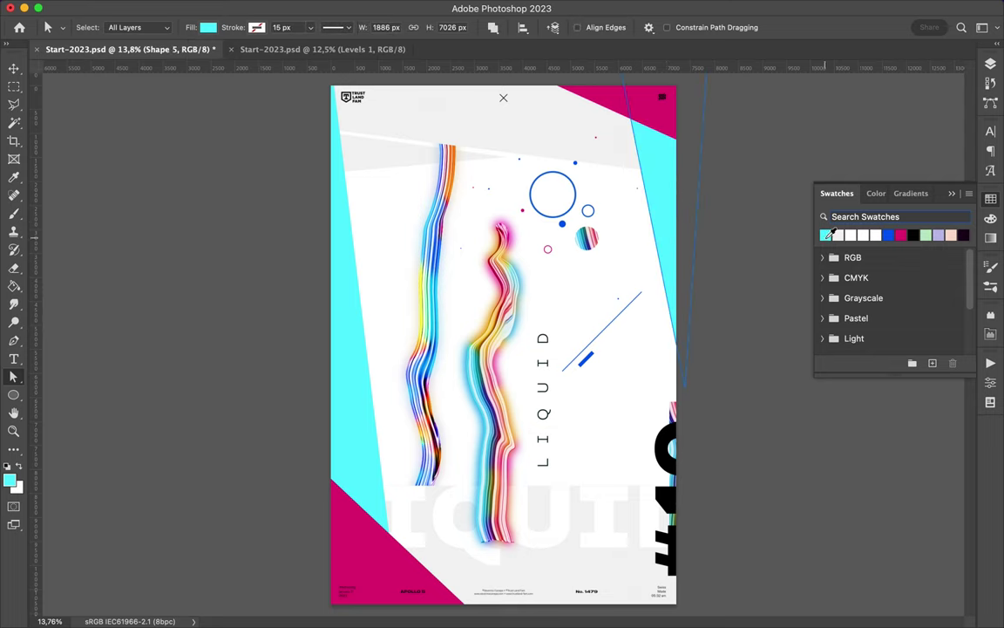
Sample orange and recolour the two magenta corner triangles orange.
key(i)
click(451, 181)
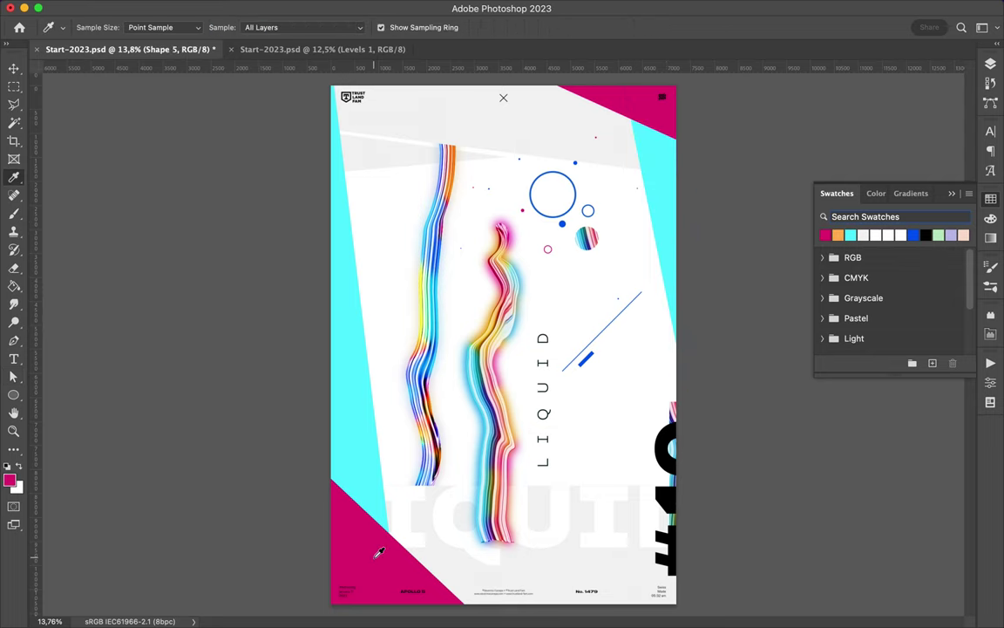
key(v)
click(826, 235)
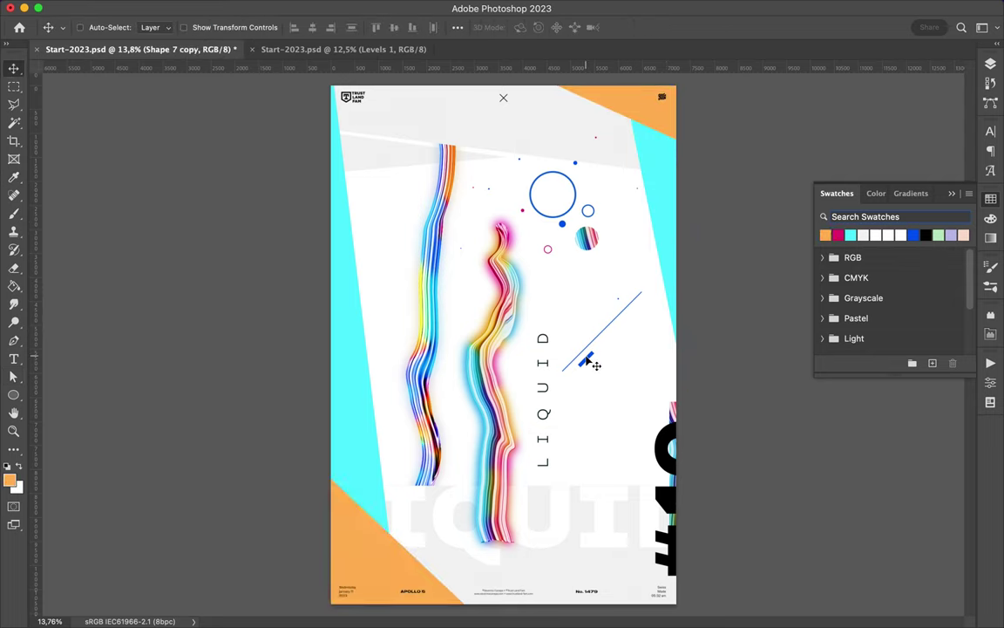
scroll(593, 366, up, 5)
Recolour the diagonal line, the small dot and both circle outlines cyan.
key(a)
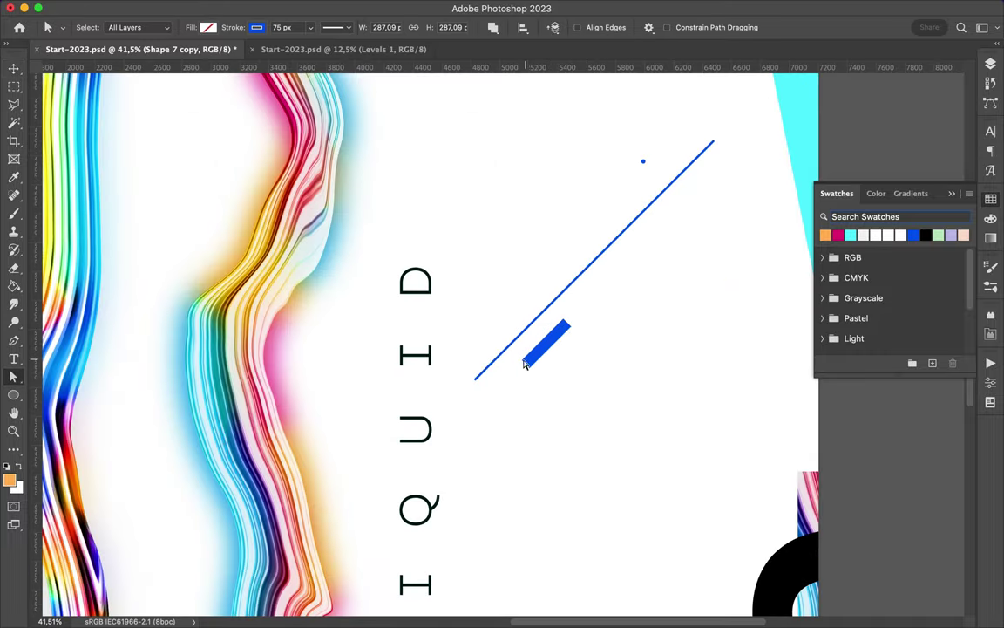
click(256, 27)
click(526, 358)
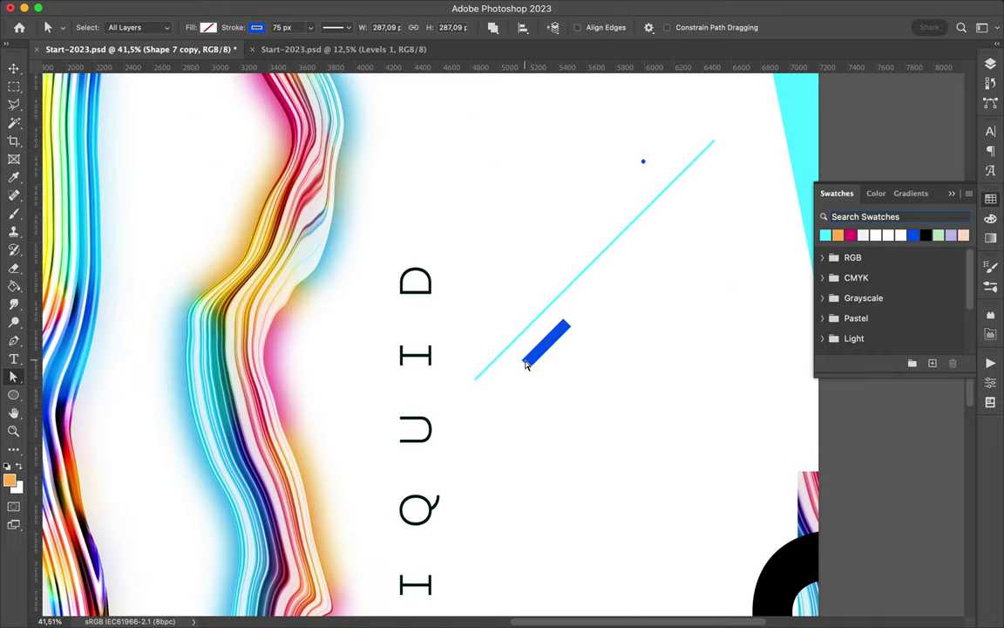
click(256, 27)
scroll(666, 372, down, 5)
click(666, 372)
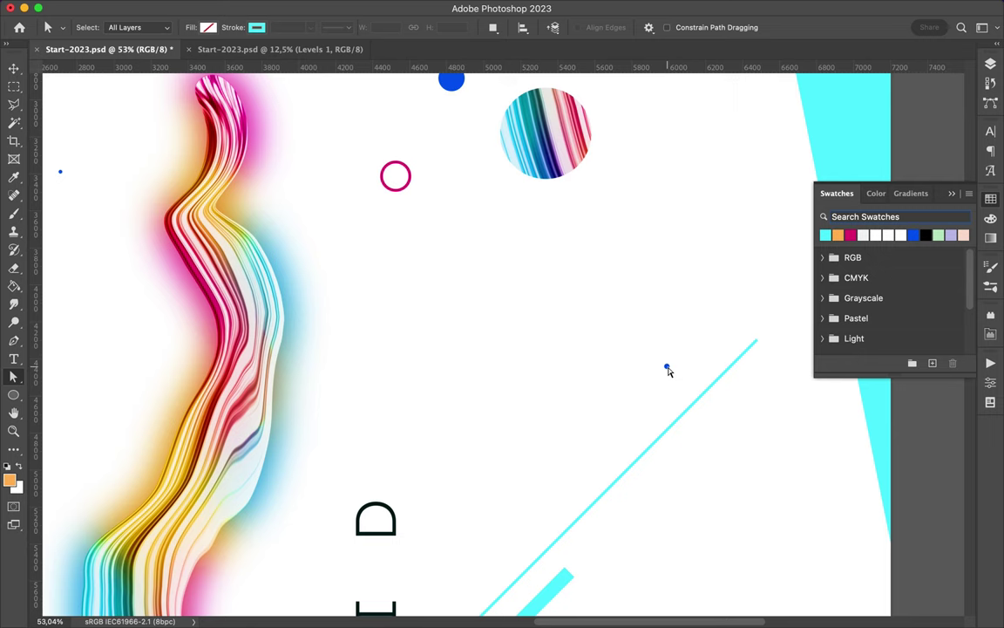
scroll(562, 201, up, 5)
click(824, 235)
scroll(434, 202, up, 3)
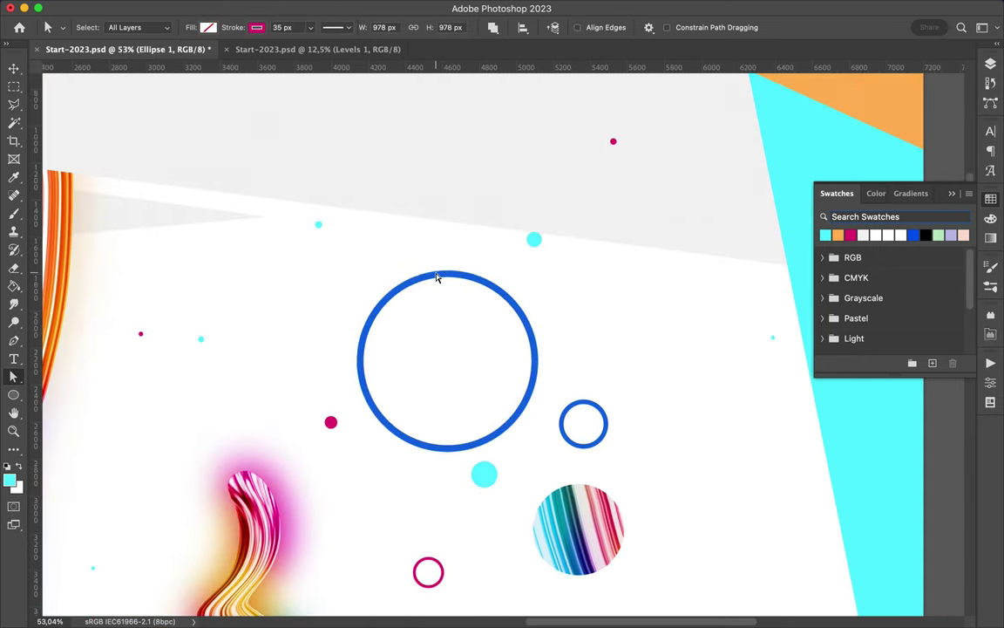
shift+click(437, 280)
click(256, 27)
Fill the small magenta dot beside the circles orange.
key(v)
scroll(928, 137, down, 3)
click(991, 63)
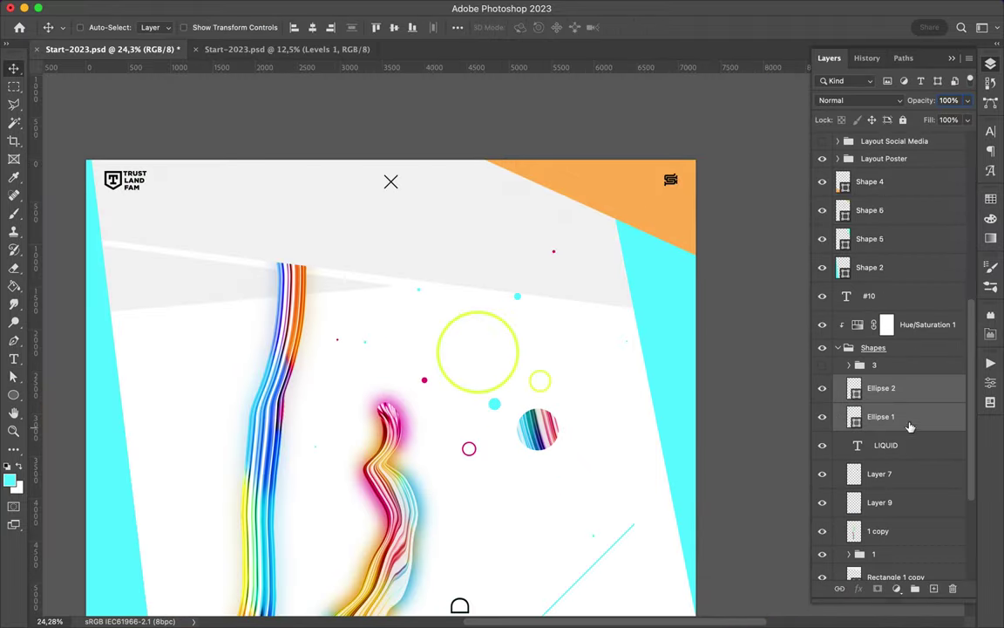
key(ctrl+z)
scroll(337, 327, up, 2)
scroll(288, 322, up, 3)
key(a)
click(425, 386)
click(990, 199)
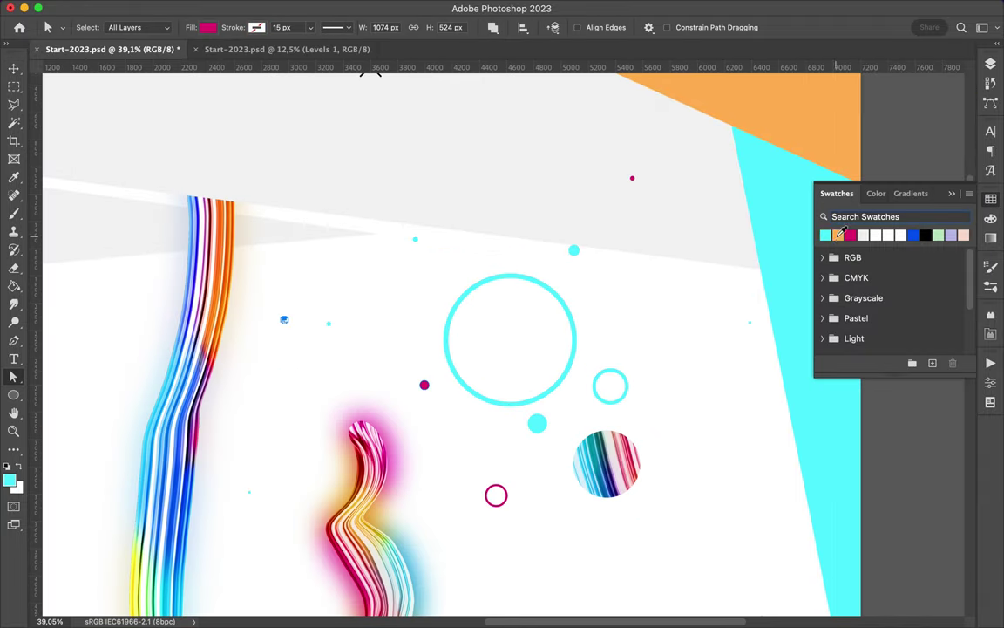
click(825, 234)
scroll(566, 349, down, 3)
key(v)
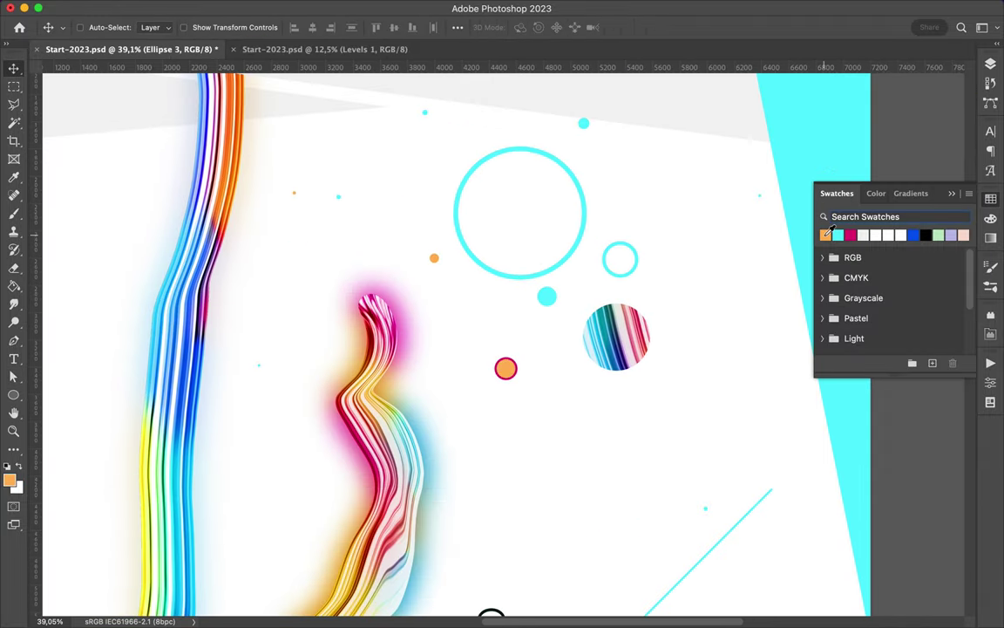
Make the small magenta ring an orange outline with no fill.
key(a)
click(192, 27)
click(112, 88)
click(231, 26)
click(156, 85)
key(ctrl+0)
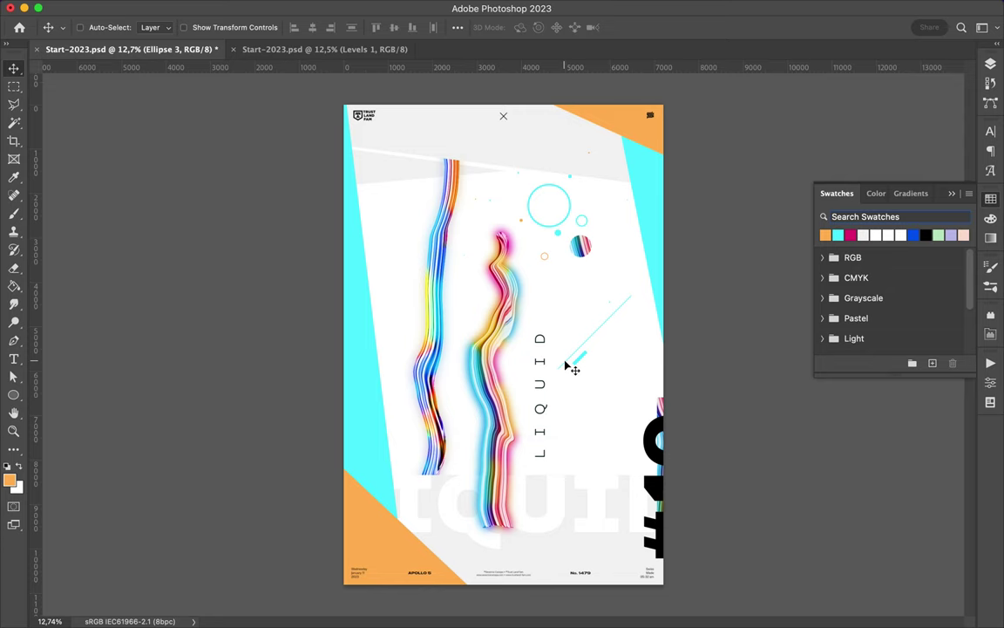
Set the #10 text to TT Travels Bold in the Character settings.
key(a)
click(567, 366)
click(990, 150)
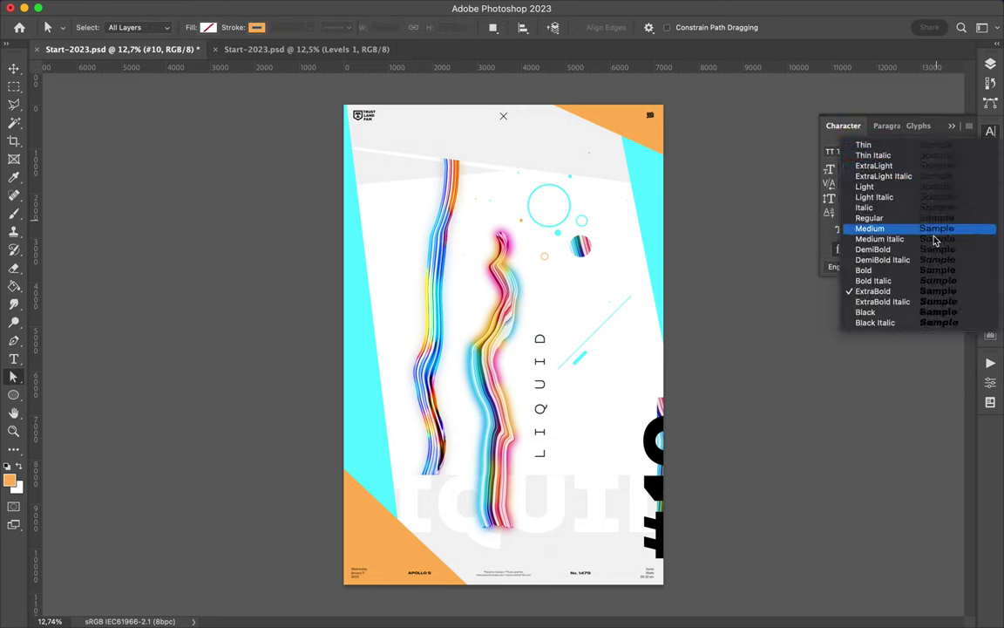
key(v)
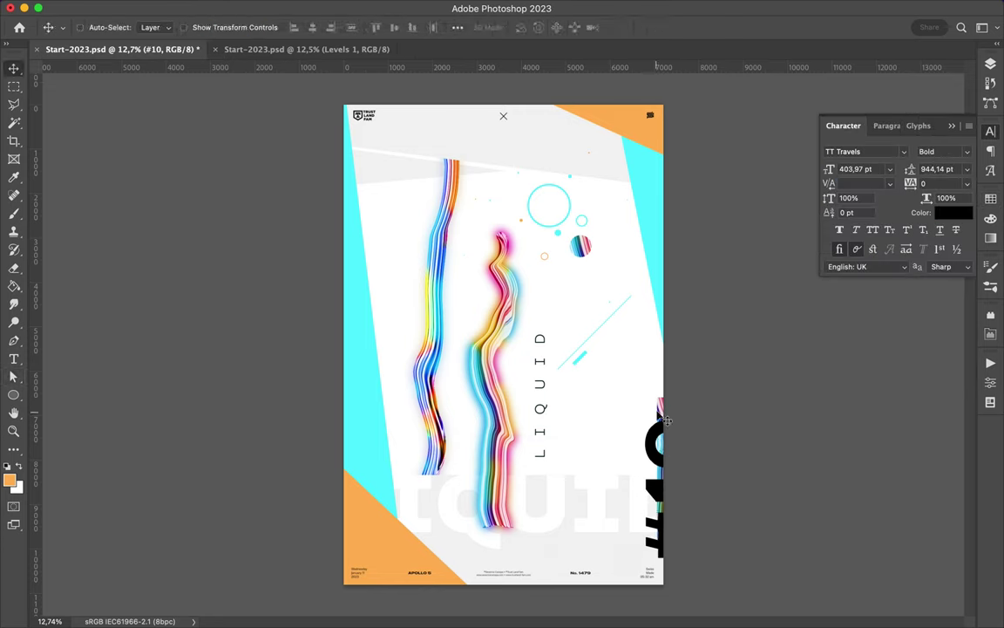
Select and deselect the pale top stripe shape, and bring up the Layers panel.
key(a)
click(407, 178)
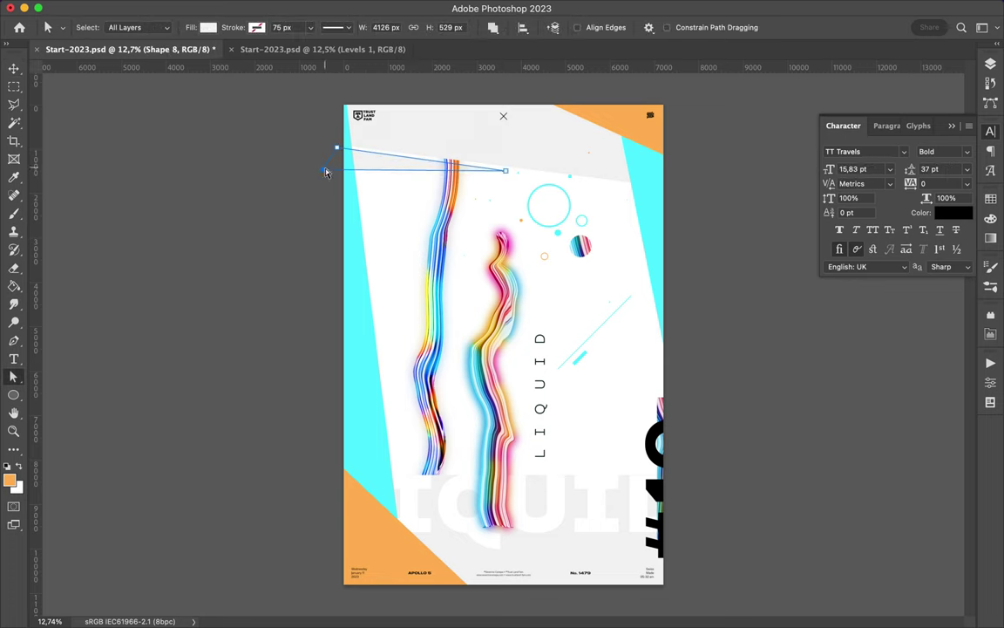
click(681, 429)
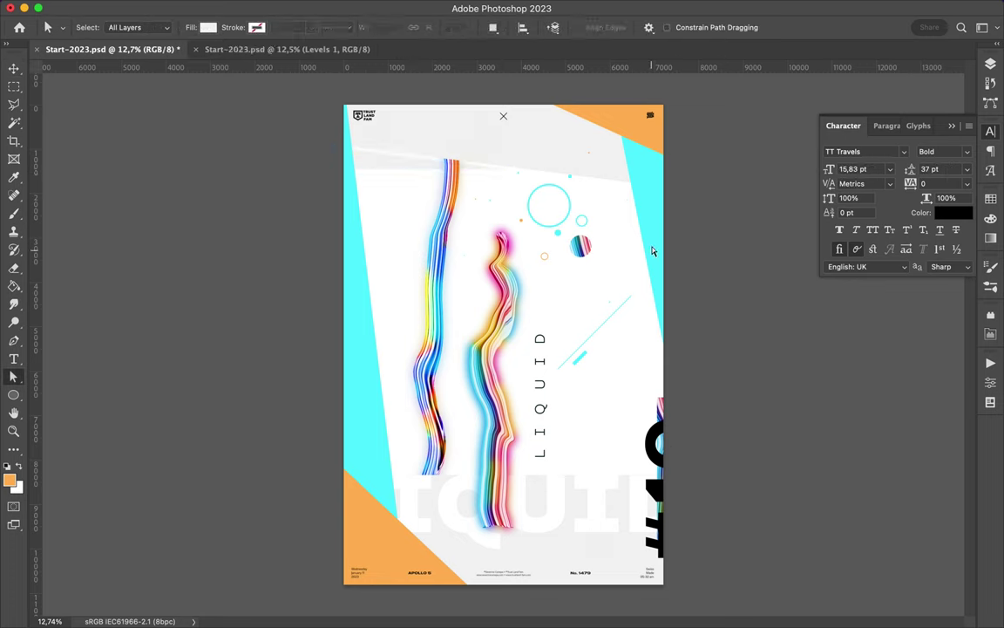
key(p)
key(F7)
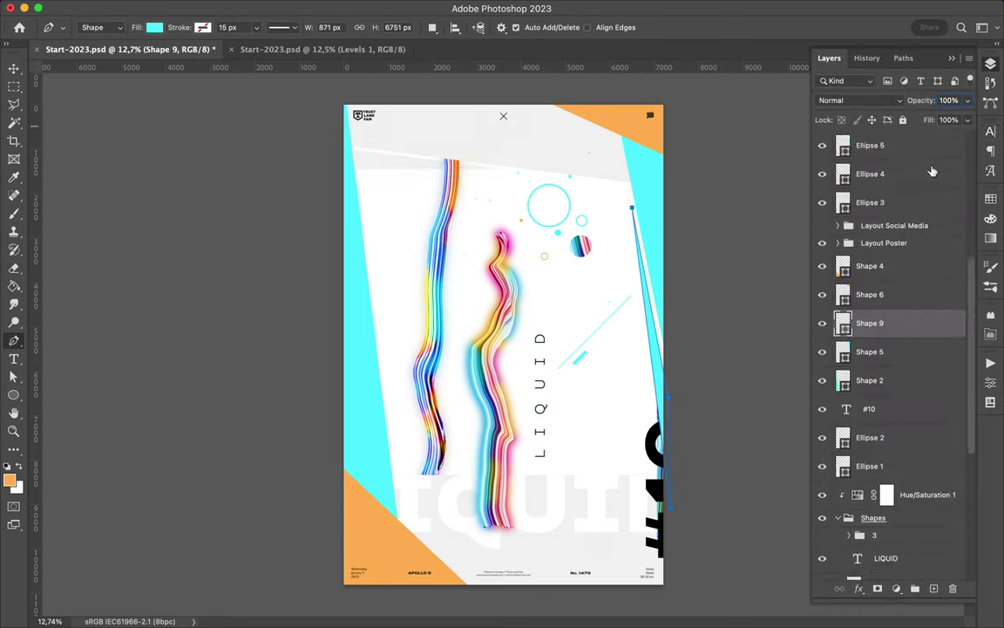
Make the #10 layer visible again and scale it up to about 160%.
scroll(886, 369, down, 3)
key(v)
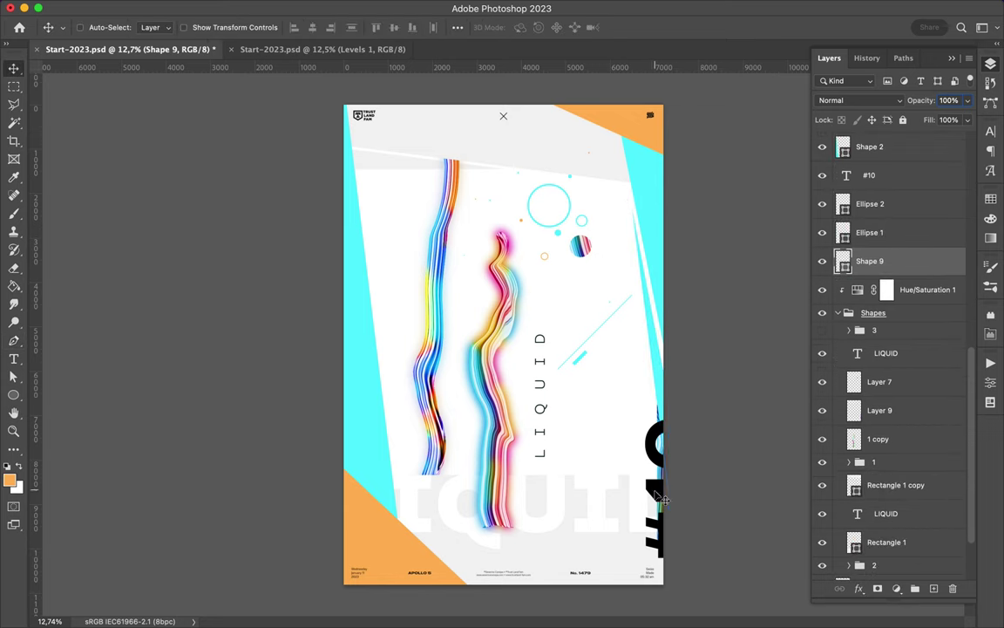
click(610, 436)
click(665, 515)
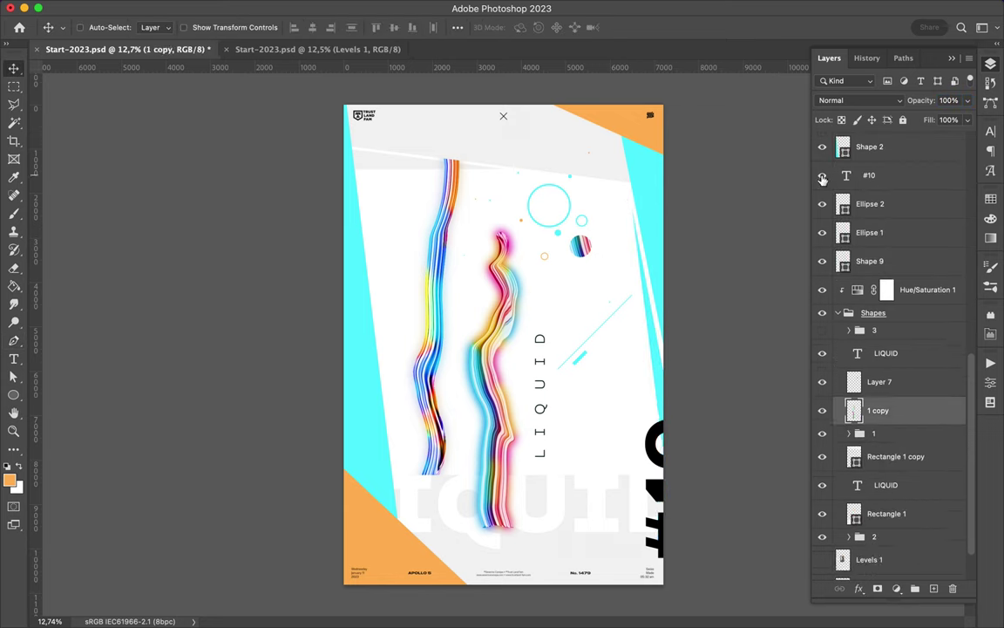
click(822, 178)
ctrl+click(636, 366)
drag(556, 238, 523, 209)
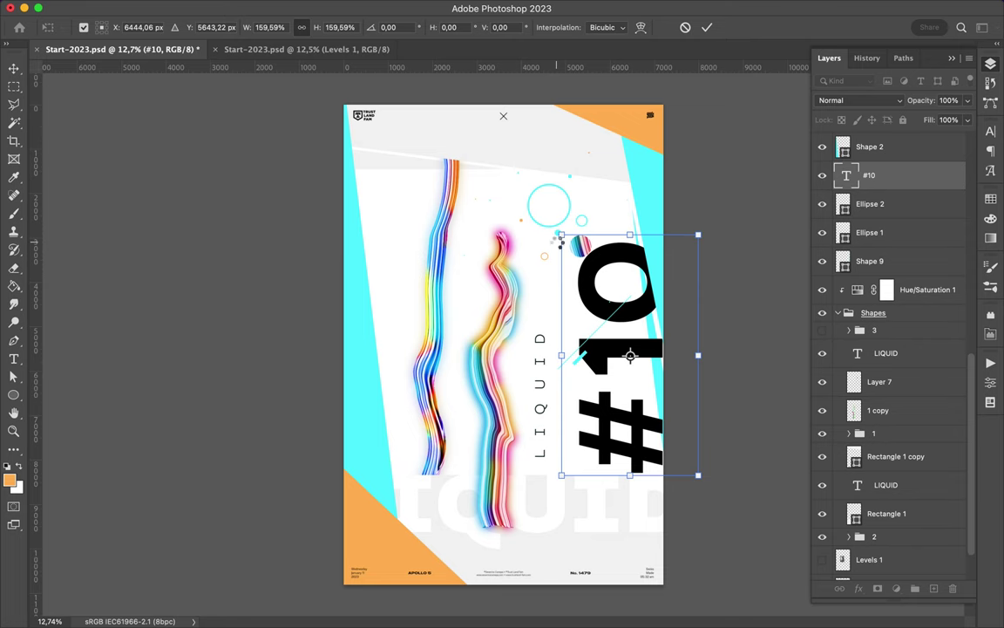
key(Return)
Recolour the #10 text pale grey and move it down the poster's right edge.
click(990, 199)
key(1)
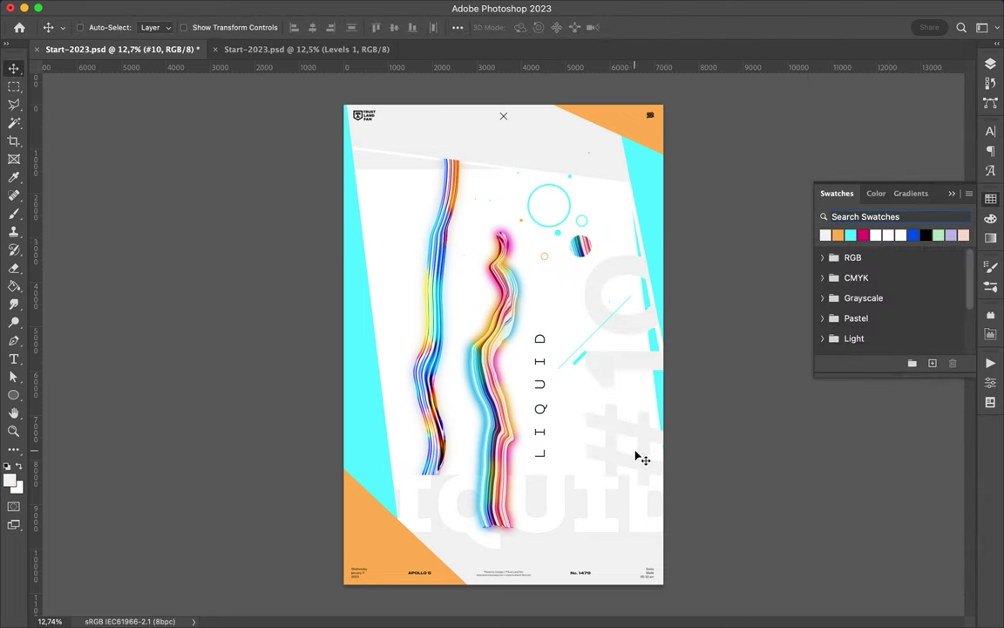
drag(634, 459, 650, 450)
scroll(618, 482, up, 3)
scroll(618, 485, down, 3)
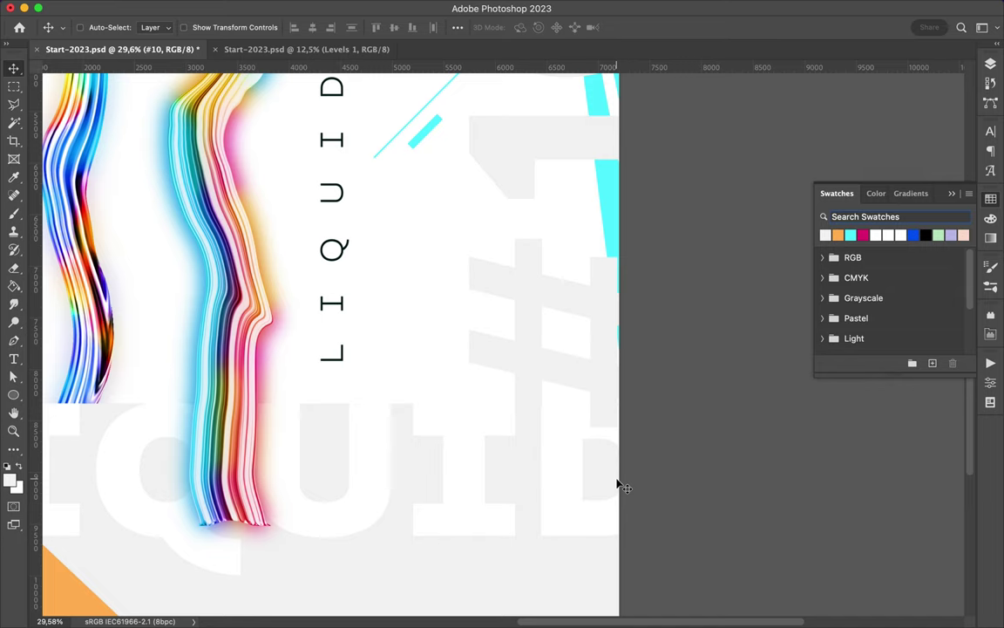
scroll(618, 485, down, 5)
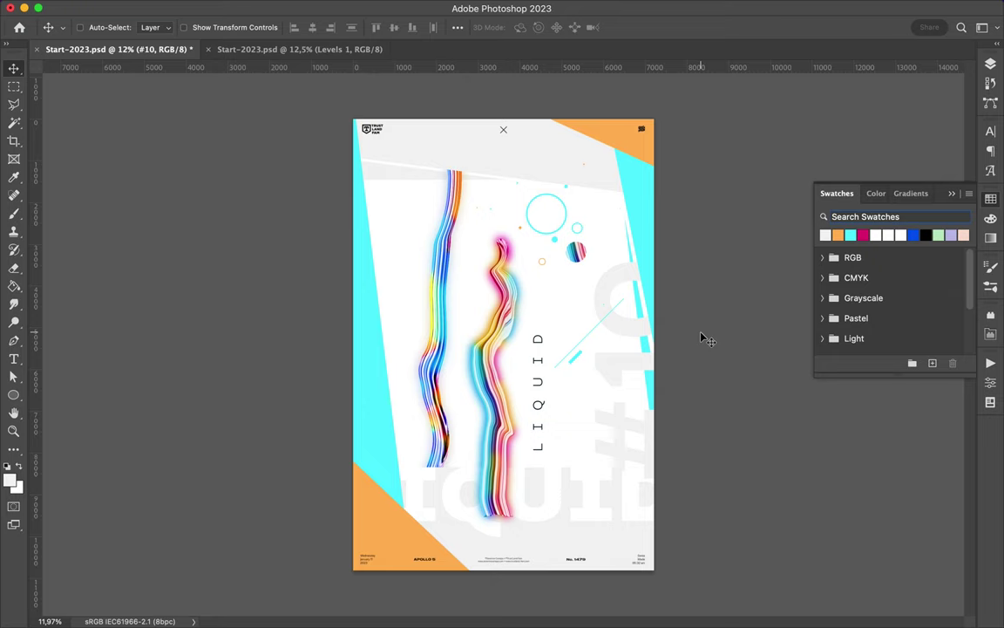
Sample a poster colour with the Eyedropper, return to Move, and save with Cmd+S.
key(i)
click(504, 248)
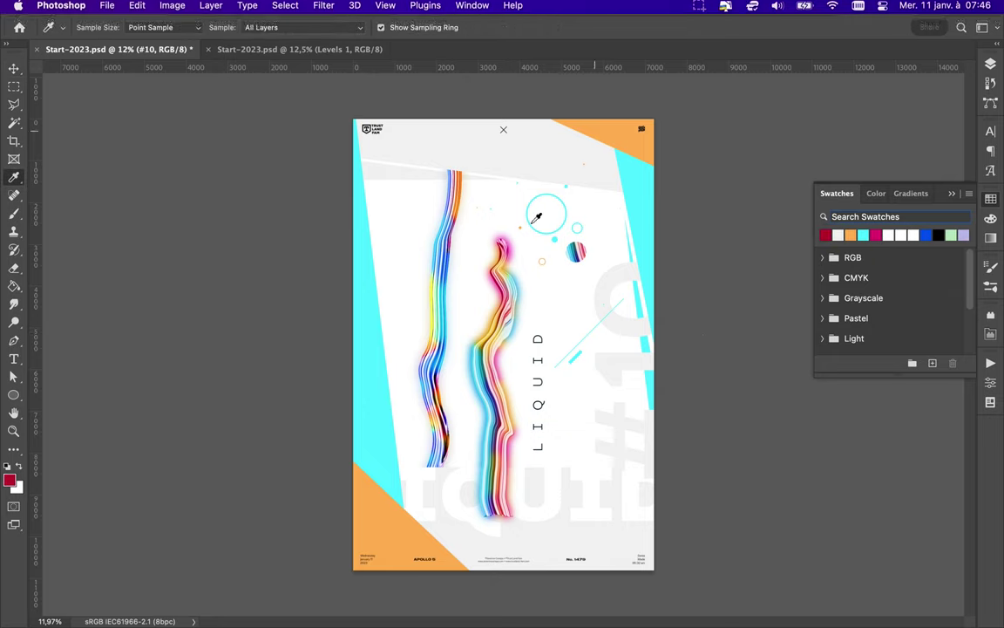
key(v)
key(super+s)
click(699, 8)
click(733, 39)
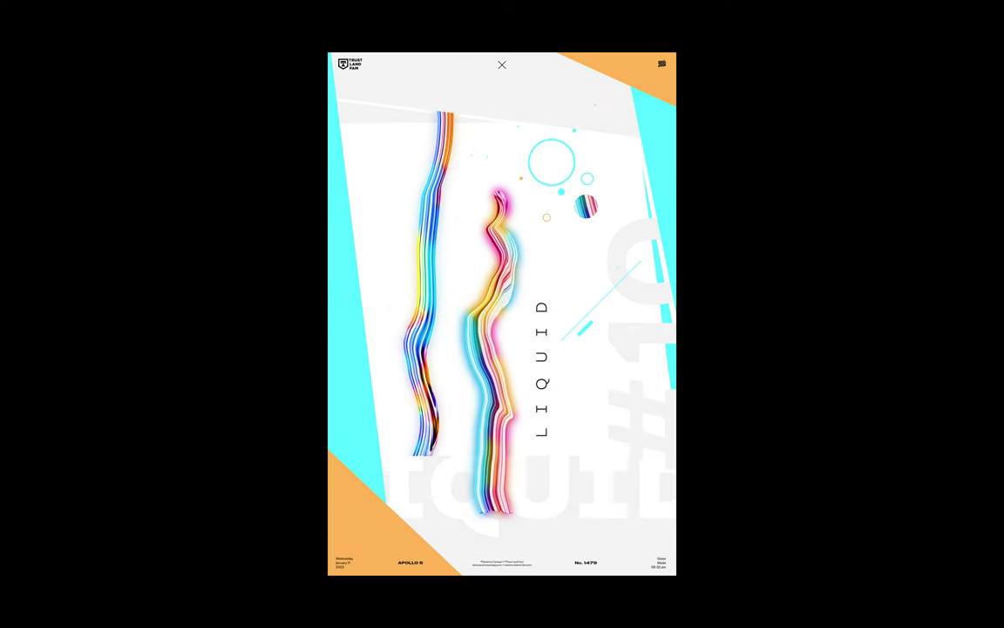